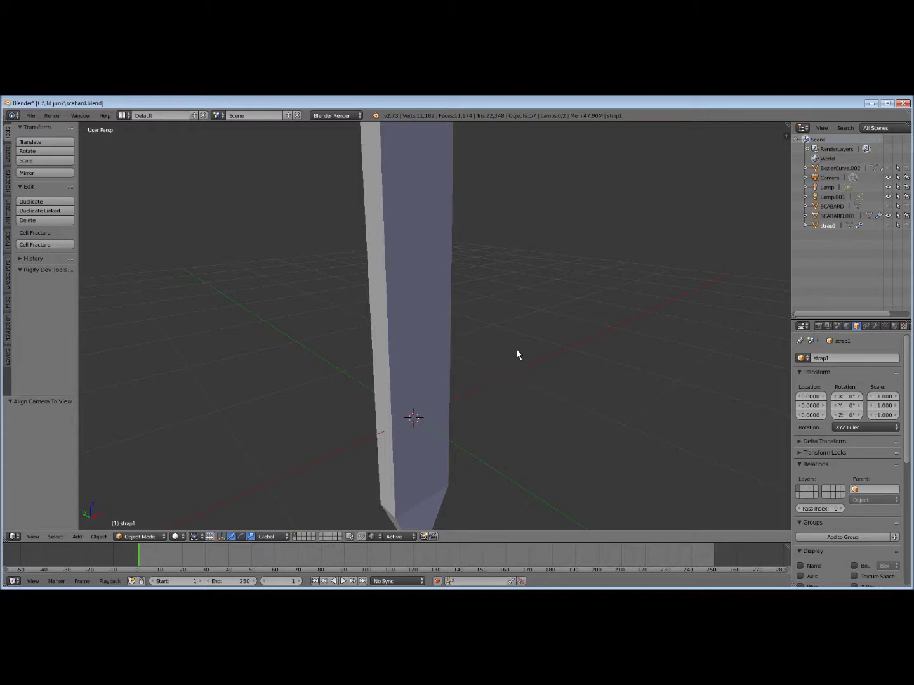
Add a Bezier curve at the 3D cursor near the lower part of the scabbard
scroll(512, 361, down, 4)
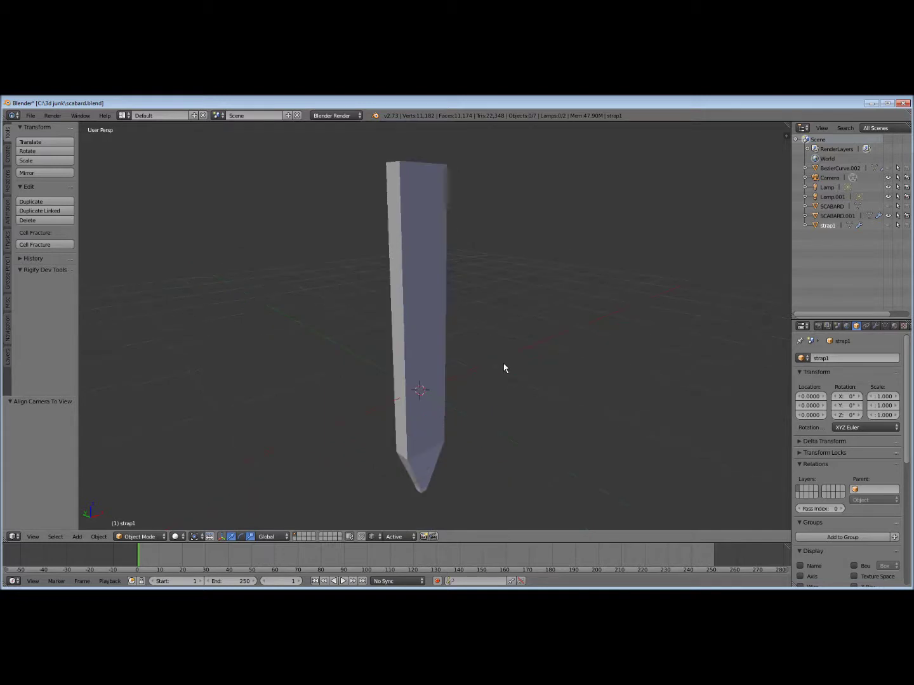
middle_drag(504, 367, 411, 378)
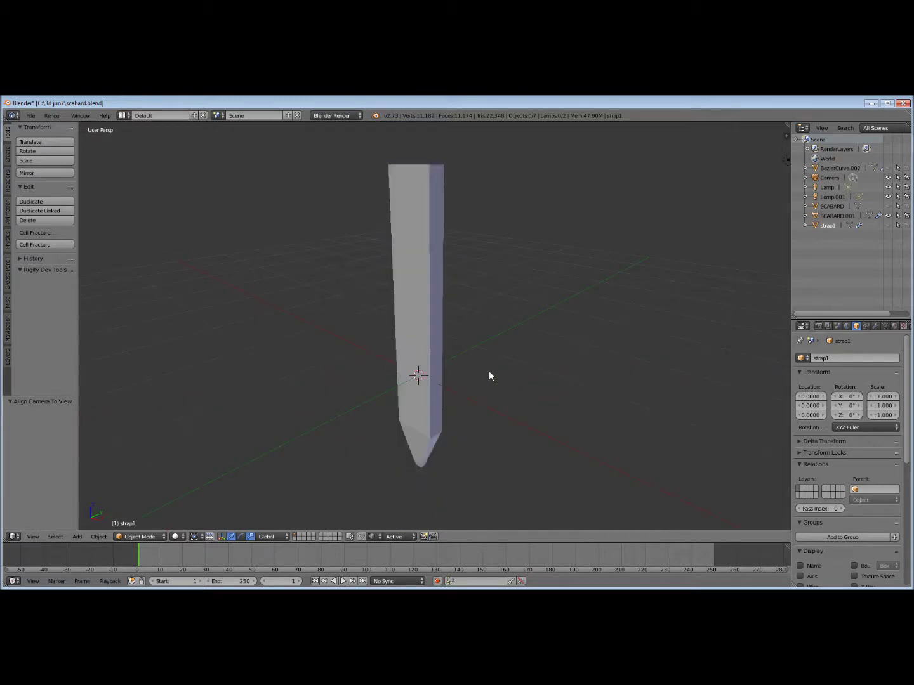
key(Tab)
click(401, 374)
key(space)
mouse_move(420, 379)
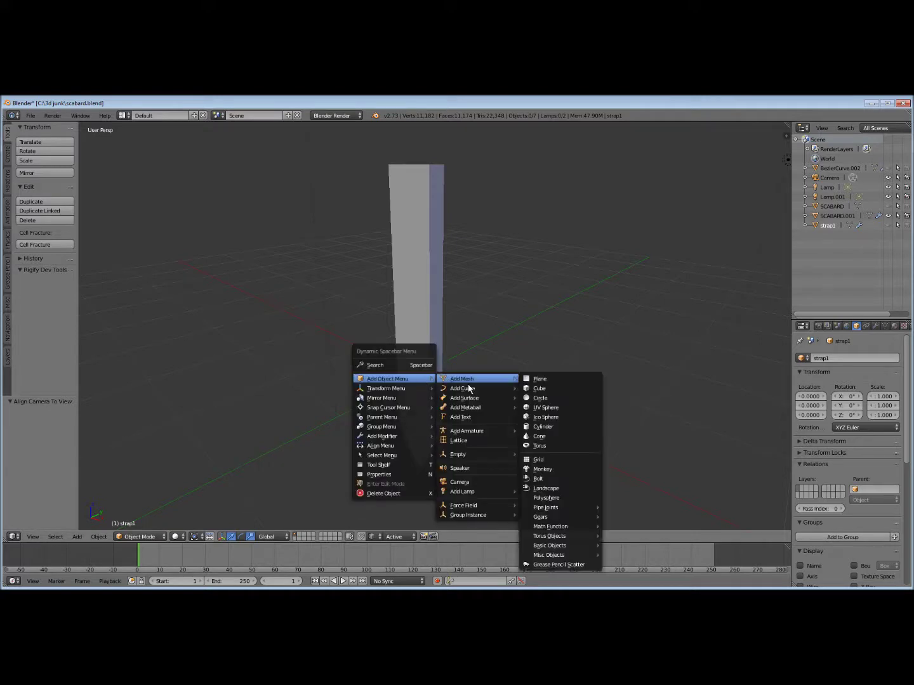
mouse_move(472, 388)
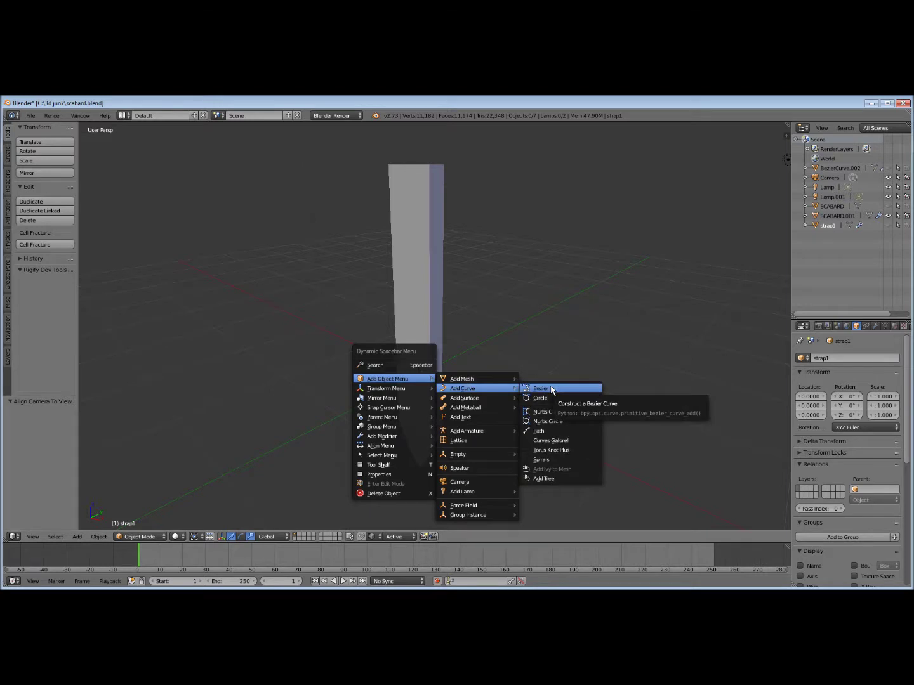
click(540, 389)
middle_drag(393, 391, 412, 399)
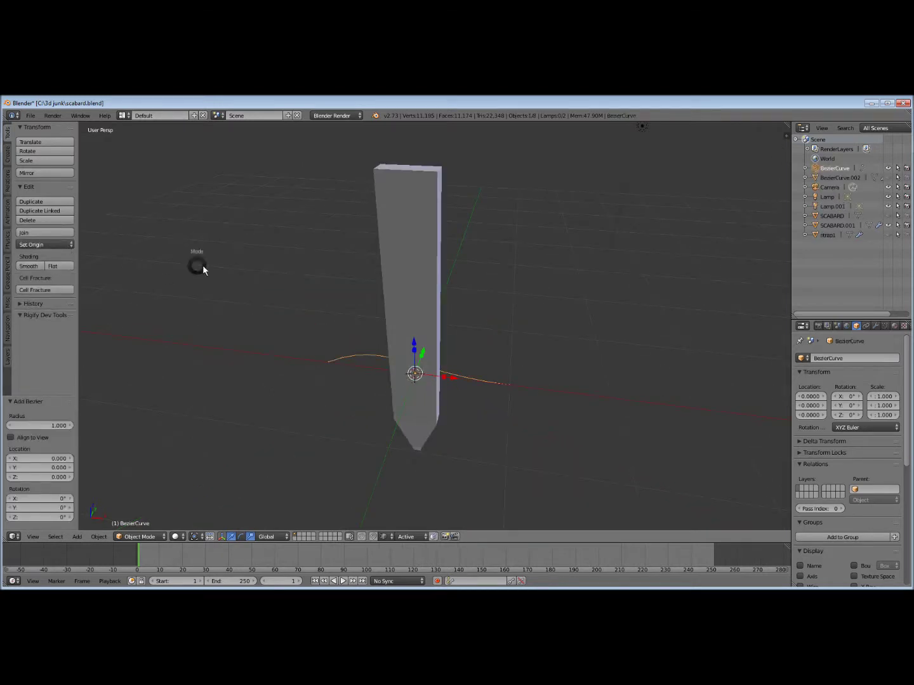
Change the curve's spline type to Poly in Edit Mode and return to Object Mode
click(305, 269)
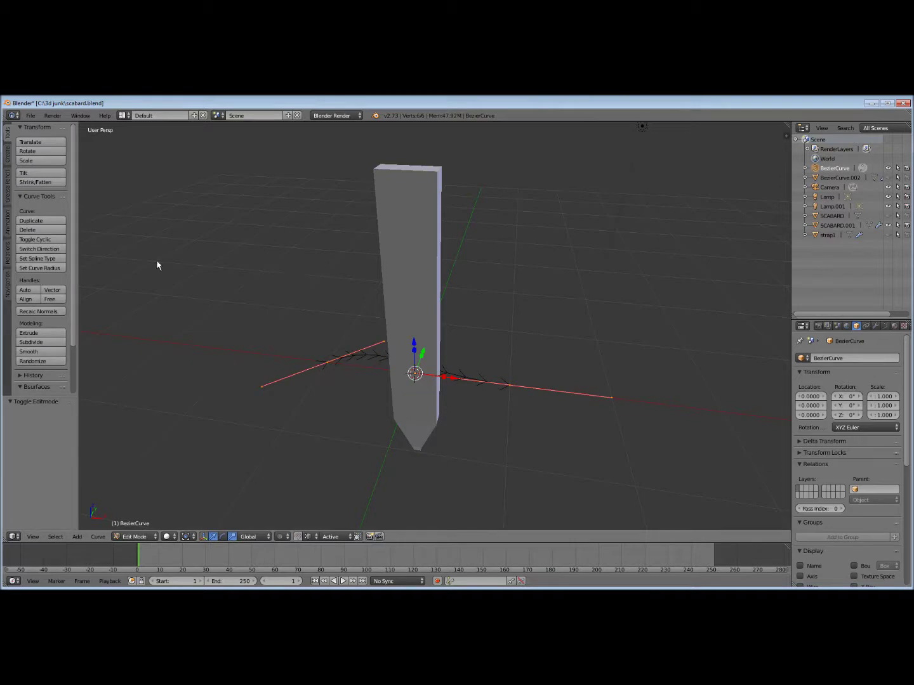
click(46, 259)
click(46, 261)
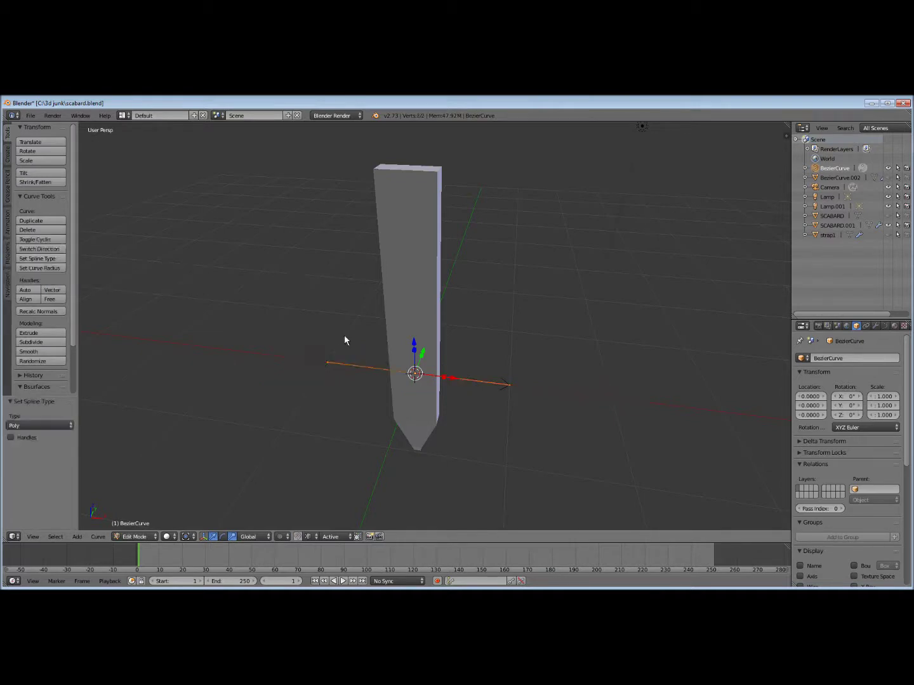
key(Tab)
click(282, 339)
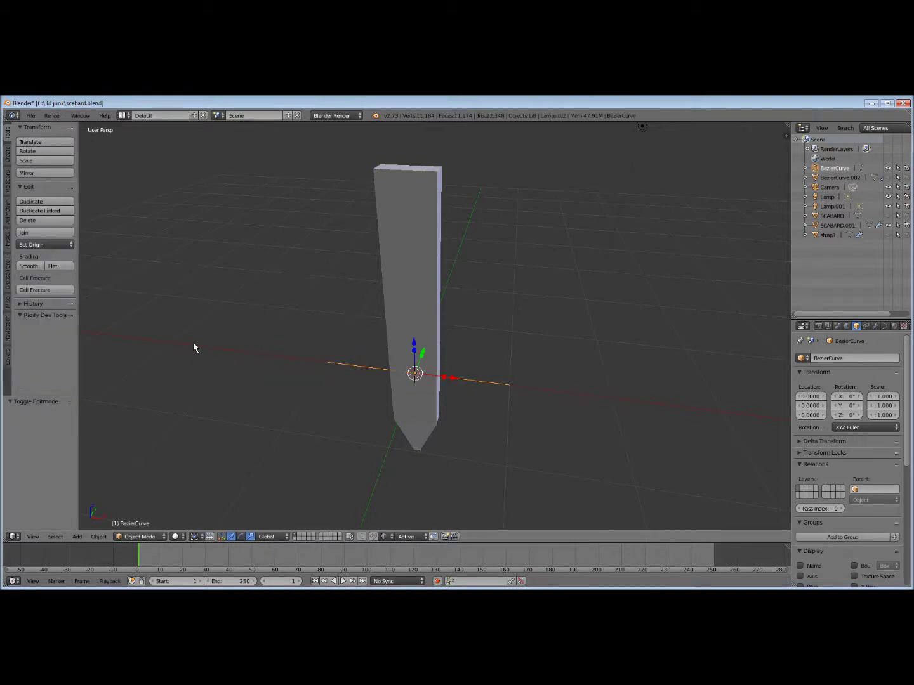
Convert the straightened curve object to a mesh
click(100, 537)
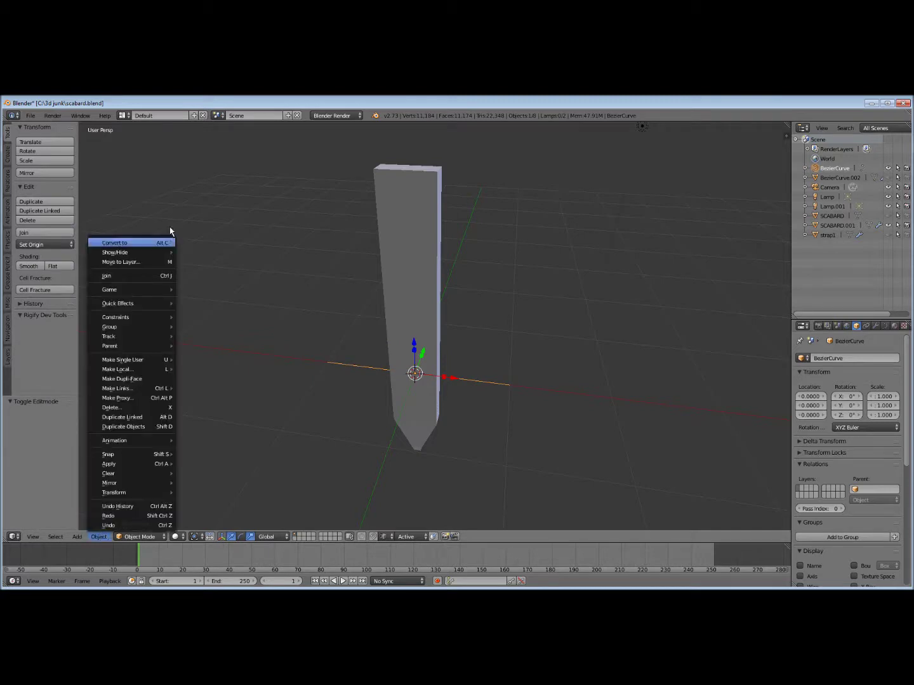
mouse_move(142, 244)
click(192, 254)
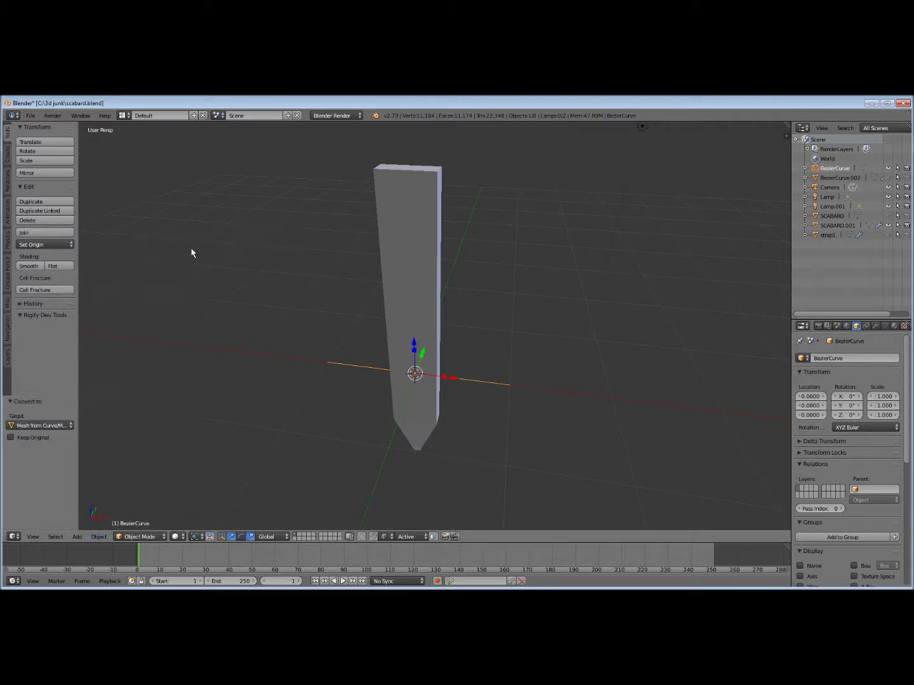
Scale the line object uniformly to about 0.473 to bring it closer to the scabbard's width
middle_drag(472, 335, 459, 352)
scroll(458, 352, up, 2)
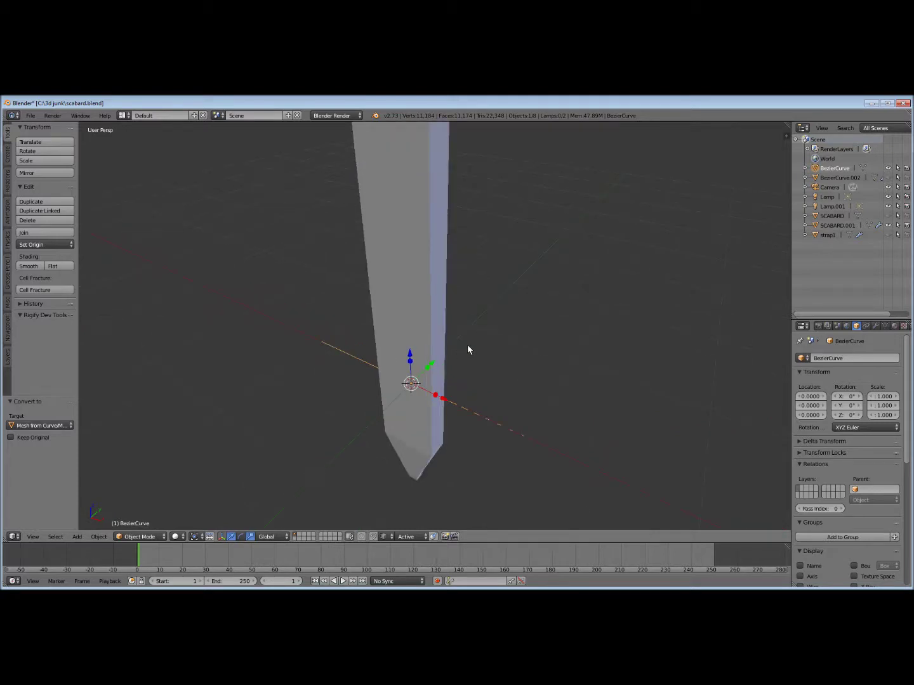
scroll(452, 405, up, 2)
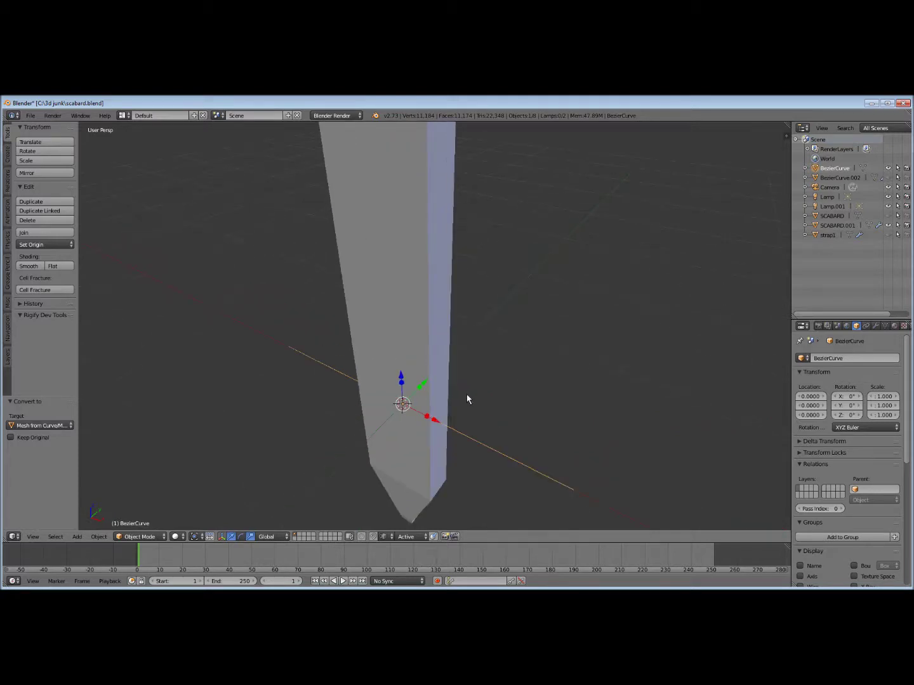
middle_drag(491, 391, 461, 376)
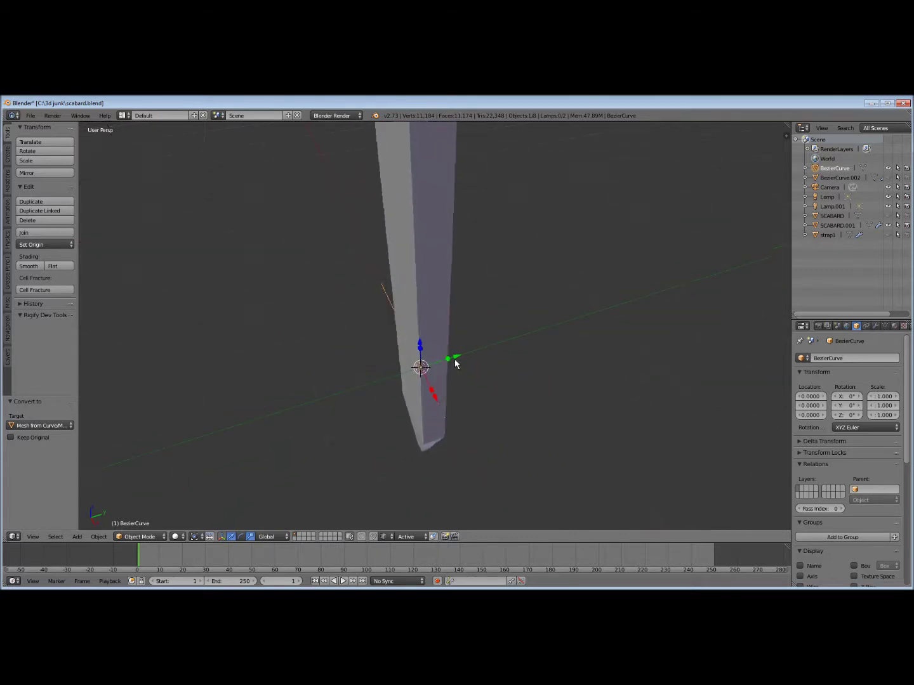
middle_drag(507, 365, 550, 385)
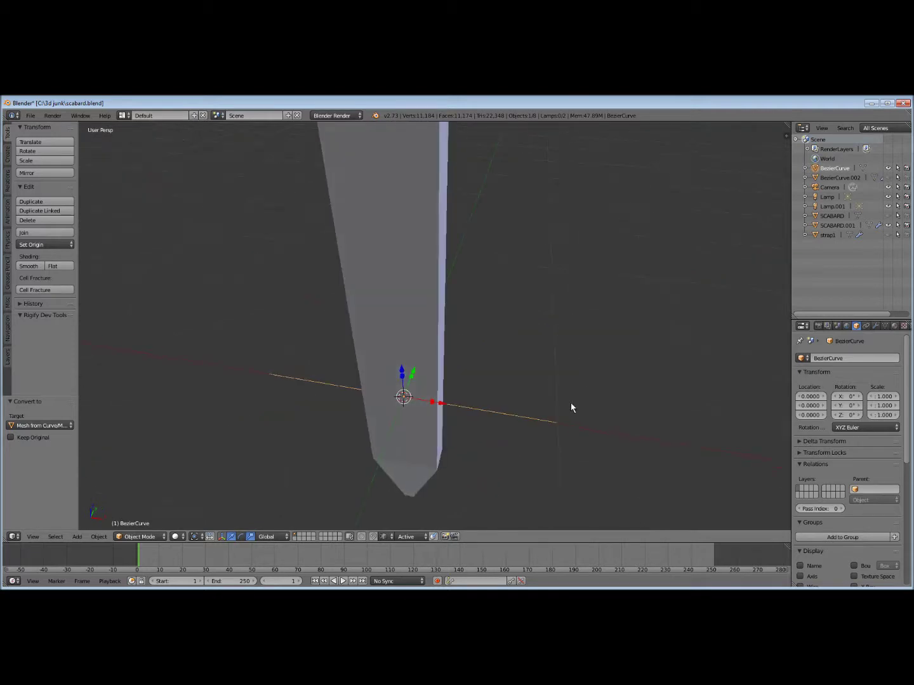
key(s)
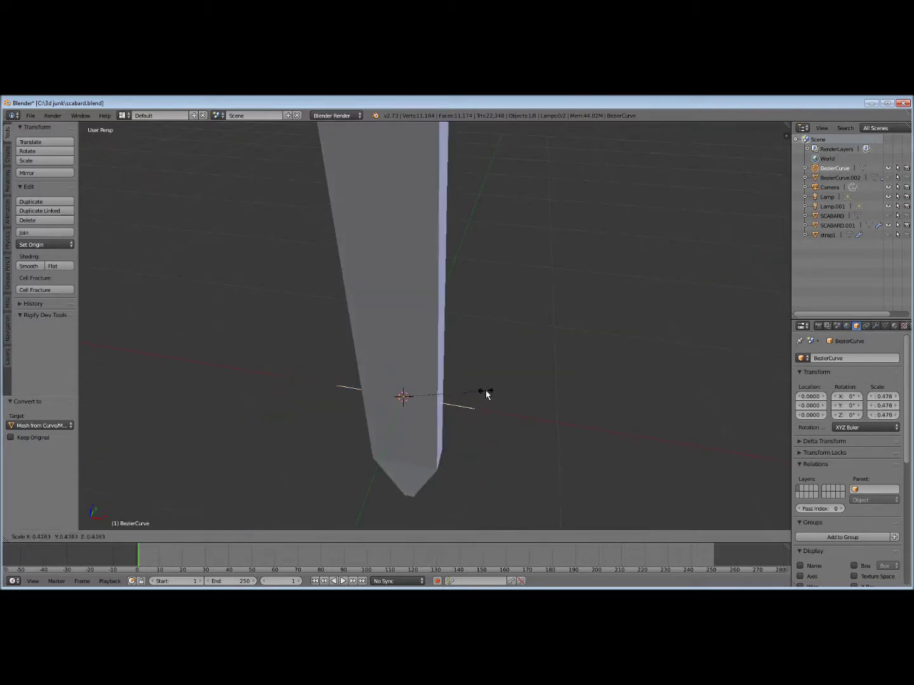
click(448, 384)
Select the whole line in Edit Mode and move it about -0.096 along Y to the scabbard's front face
middle_drag(448, 384, 435, 375)
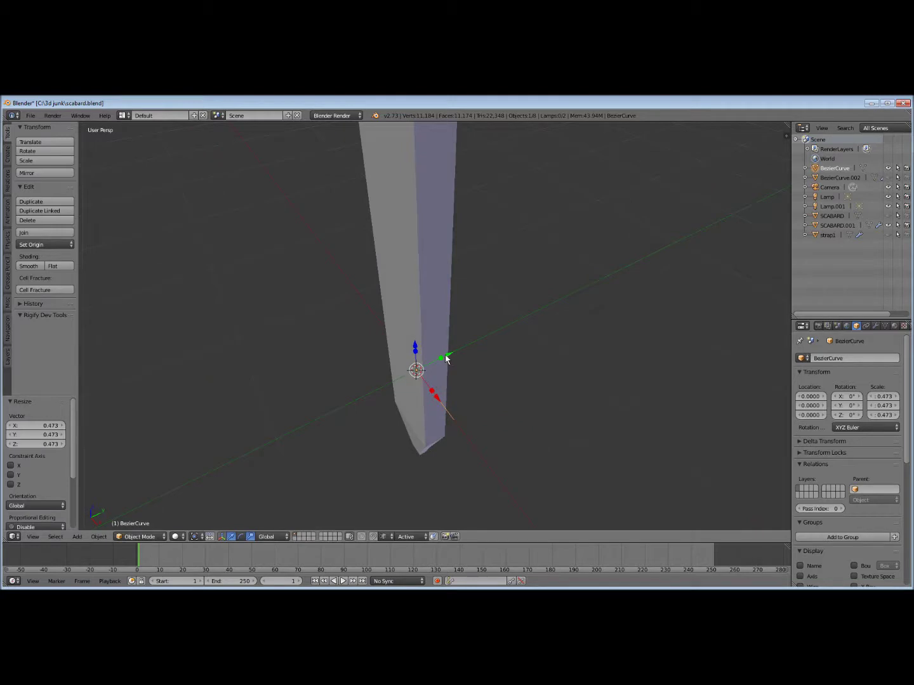
drag(445, 358, 438, 364)
right_click(438, 364)
key(Tab)
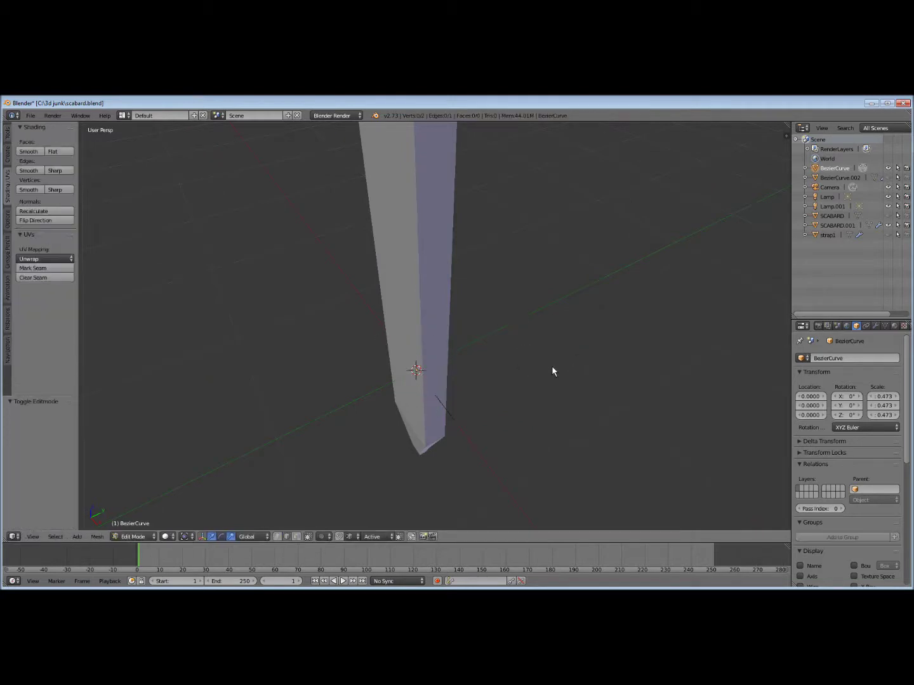
key(a)
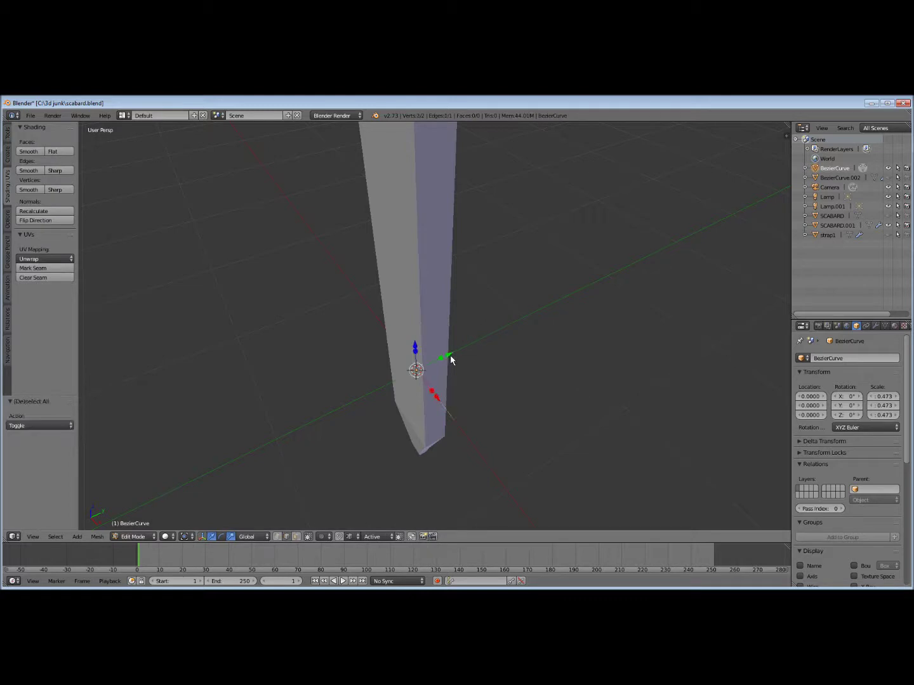
drag(448, 358, 441, 367)
Scale the line by about 0.579 and by about 0.922 so its ends meet the scabbard's side edges
key(s)
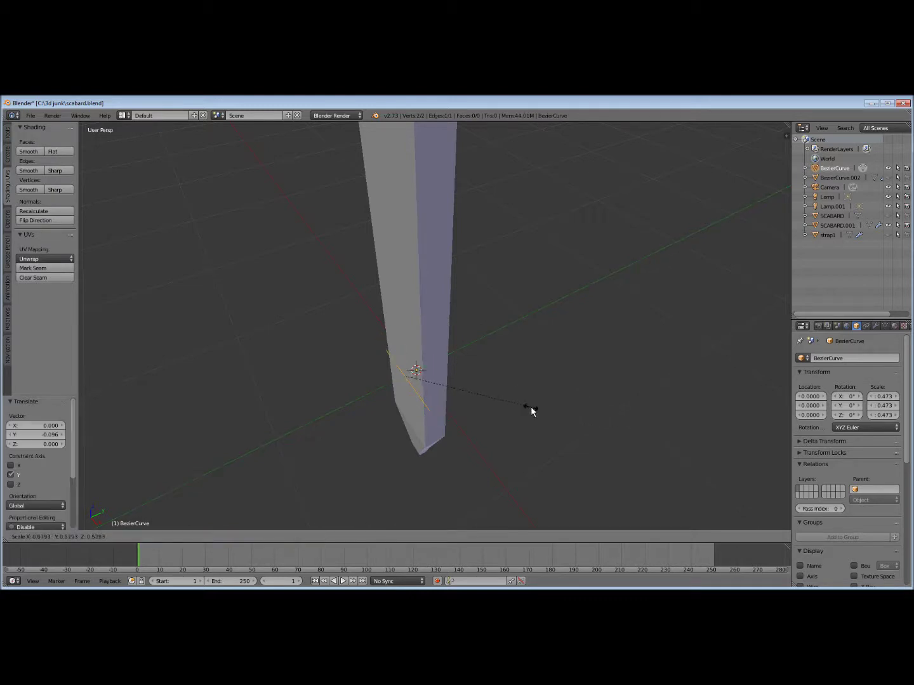
click(531, 407)
middle_drag(528, 412, 542, 344)
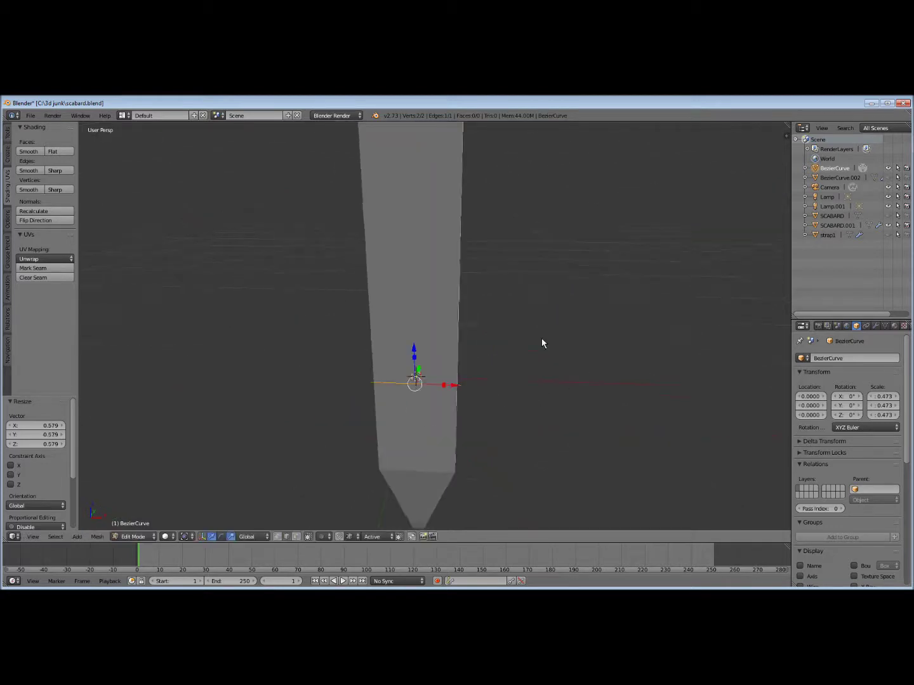
scroll(520, 356, up, 3)
key(s)
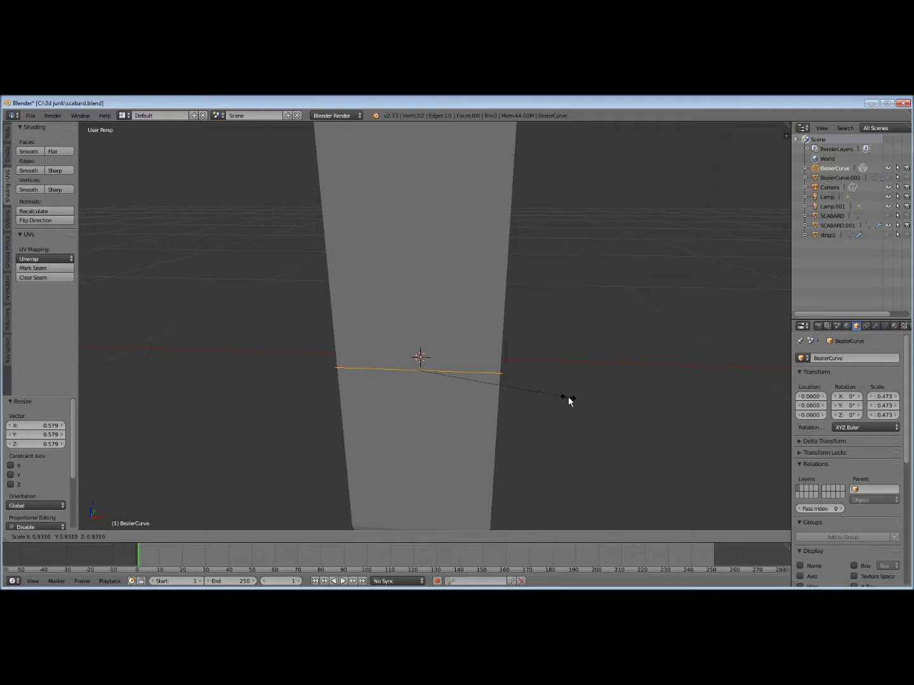
click(565, 397)
Raise the line's +X end vertex about 0.317 along Z so the line runs diagonally across the face
mouse_move(577, 391)
middle_down()
mouse_move(533, 409)
mouse_move(567, 391)
middle_up()
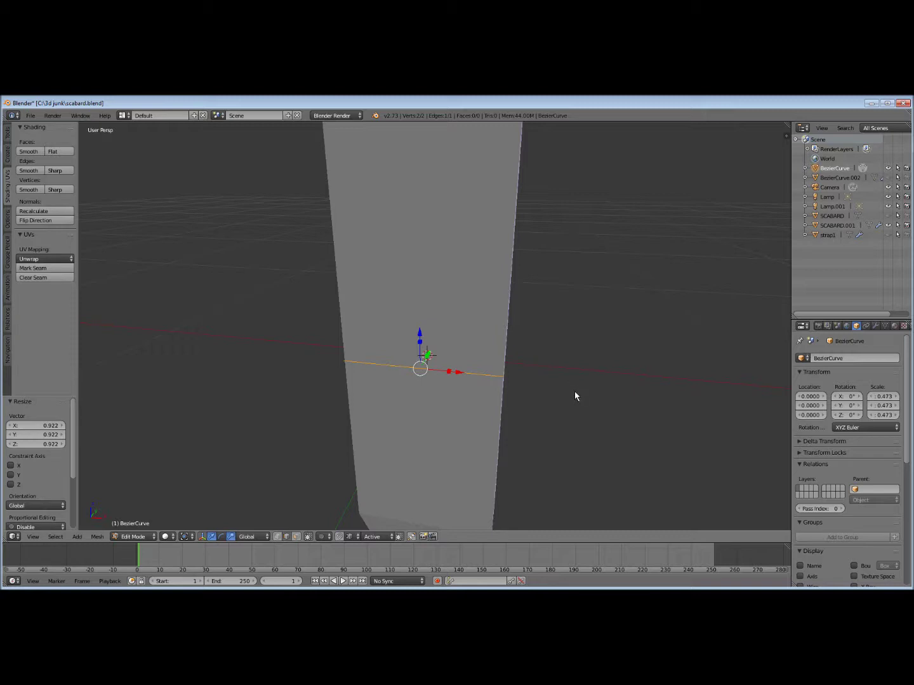
middle_drag(574, 393, 534, 414)
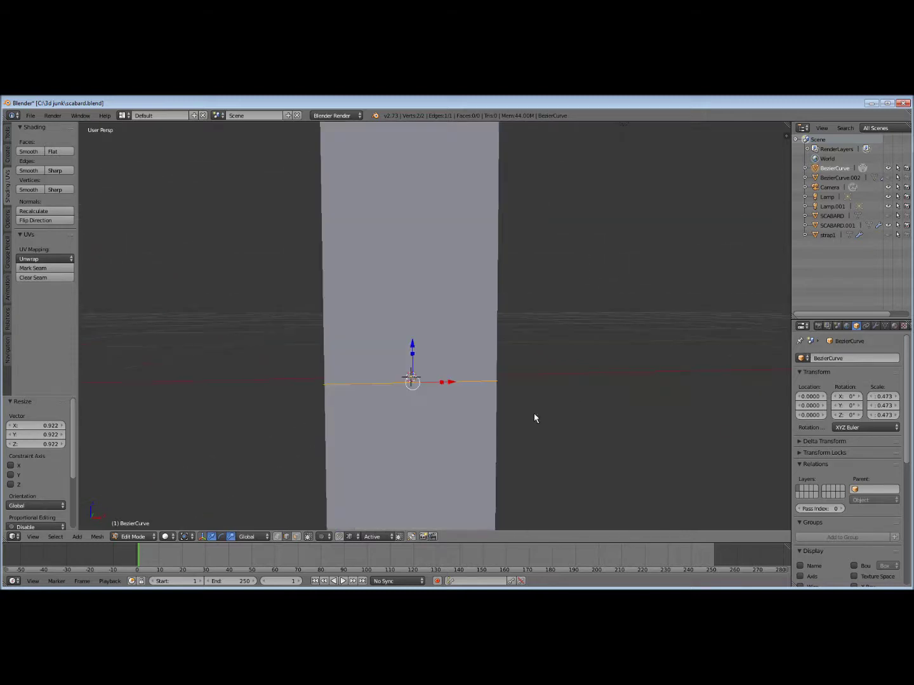
right_click(498, 384)
key(g)
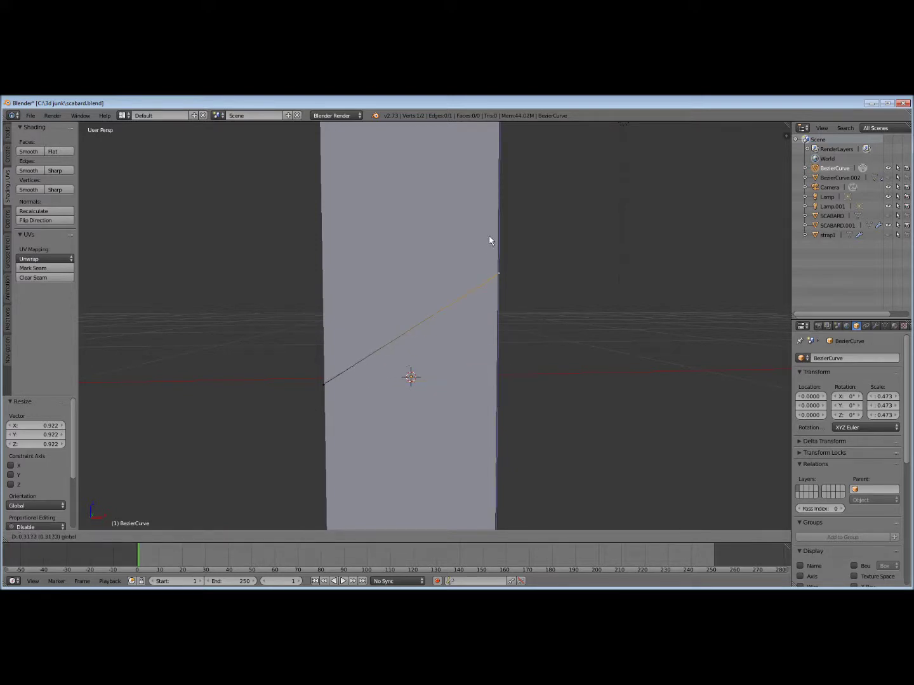
click(489, 235)
Select the diagonal line in edge select mode and extrude it about 0.191 upward along Z into a strap face
middle_drag(493, 243, 499, 341)
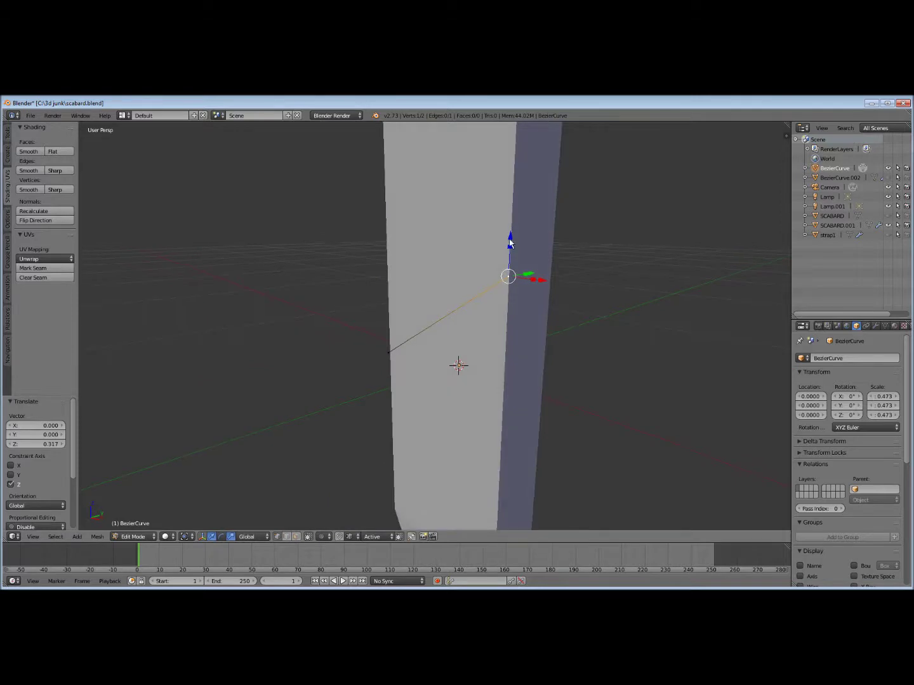
middle_drag(510, 242, 509, 351)
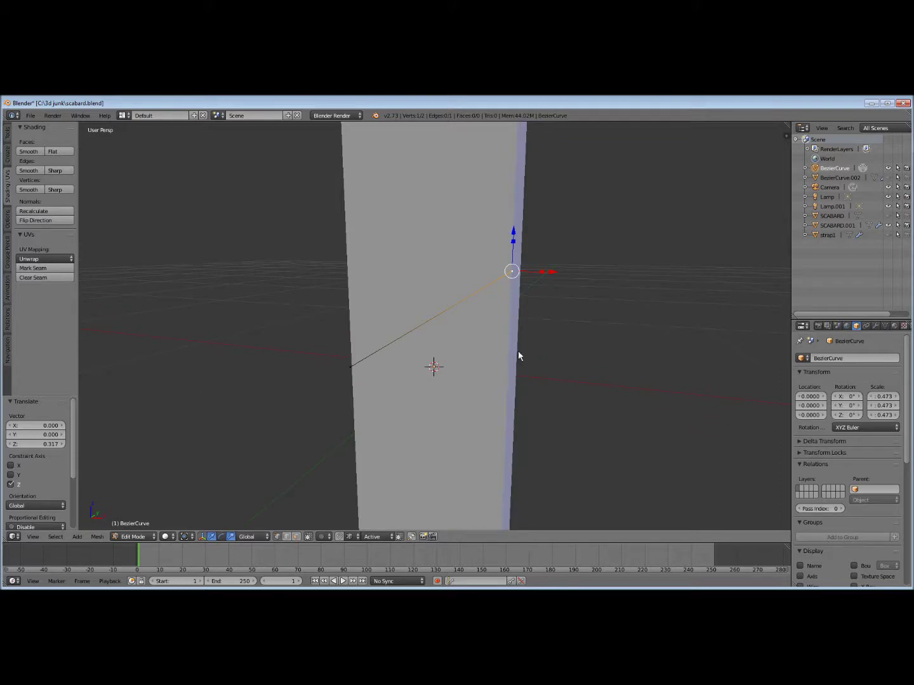
middle_drag(537, 390, 532, 365)
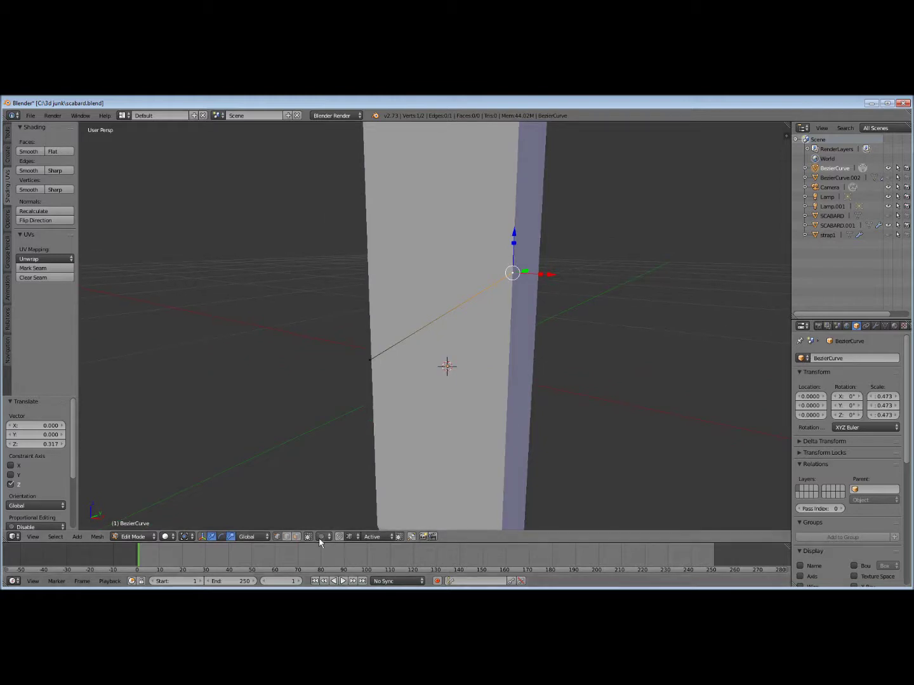
click(288, 538)
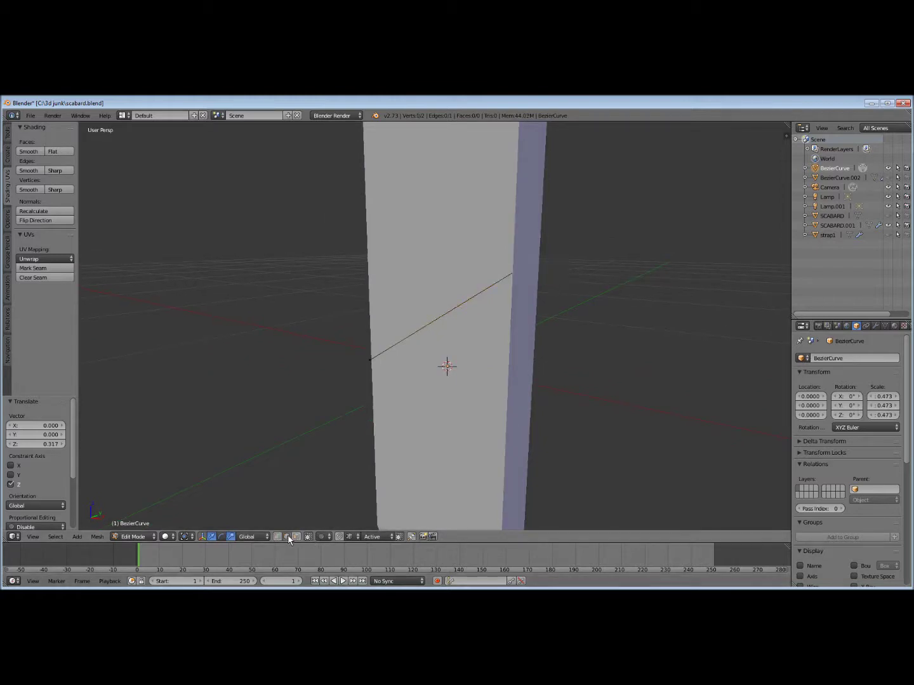
click(454, 309)
middle_drag(453, 309, 537, 404)
key(e)
key(z)
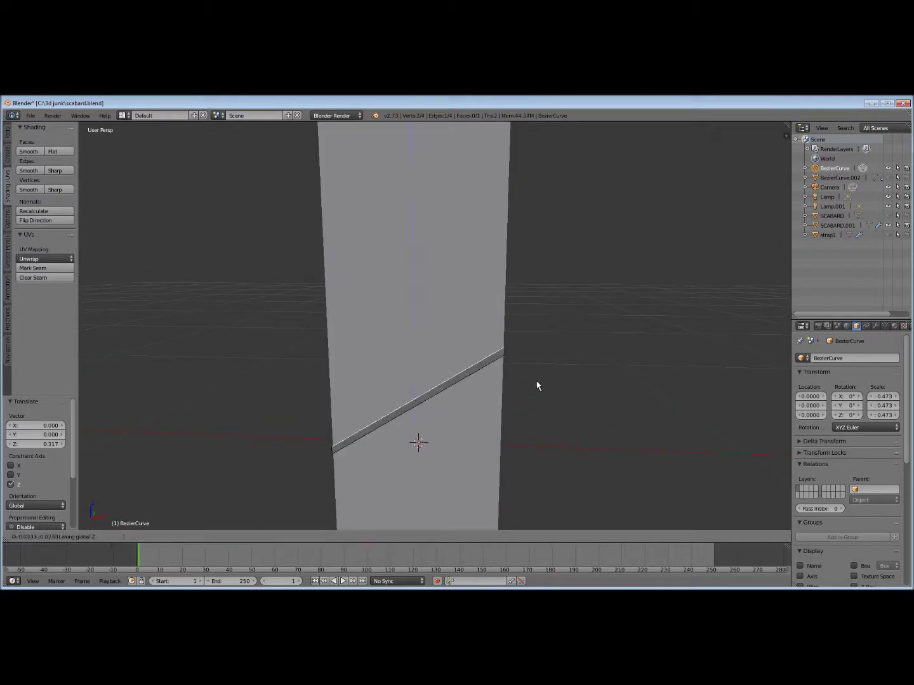
click(551, 335)
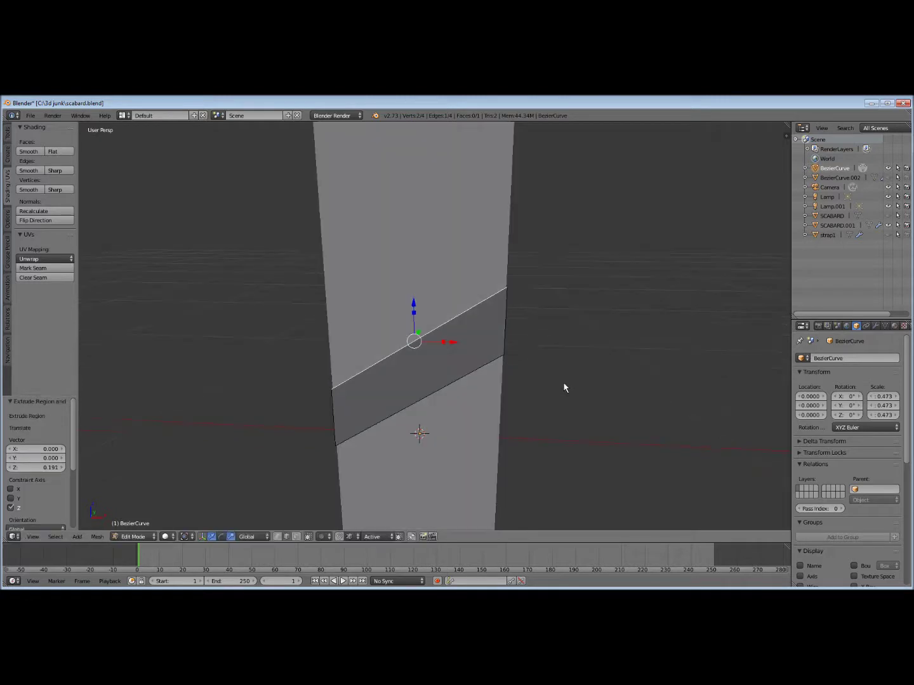
Add a Mirror modifier to the strap mesh, disabling the X axis and enabling the Y axis
middle_drag(565, 385, 512, 390)
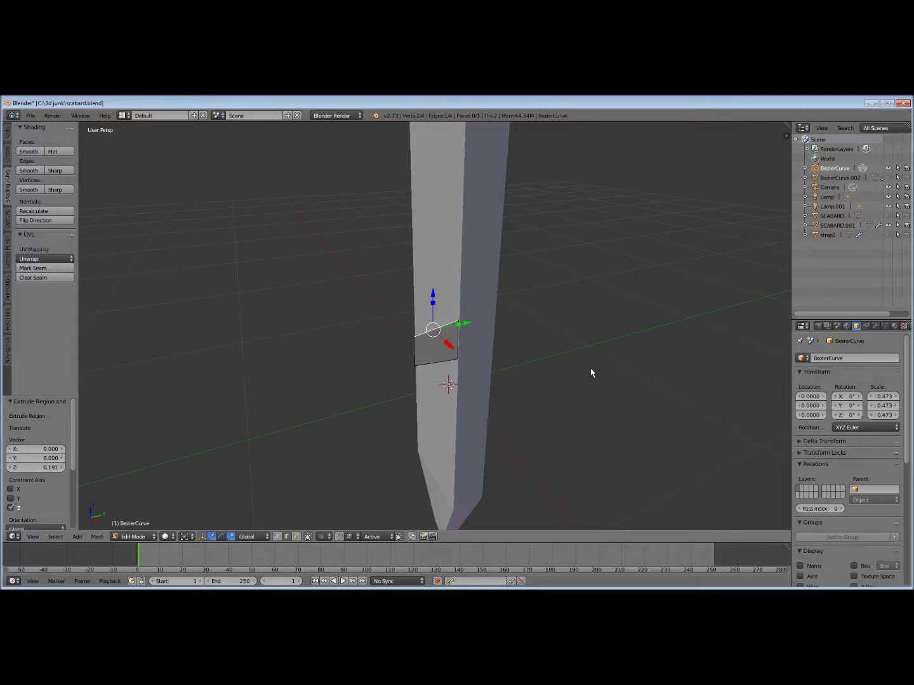
click(876, 327)
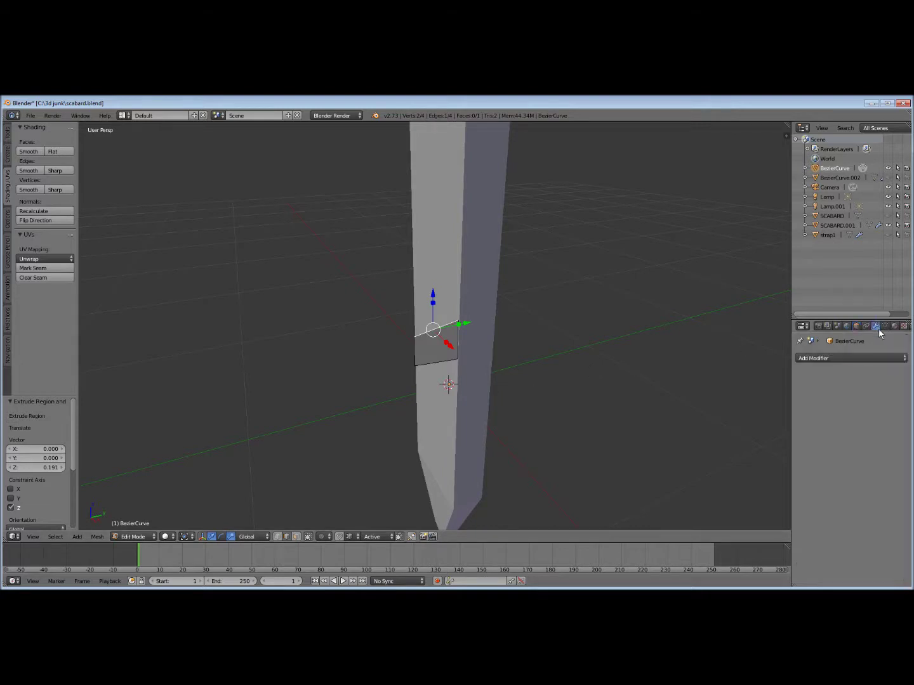
click(854, 356)
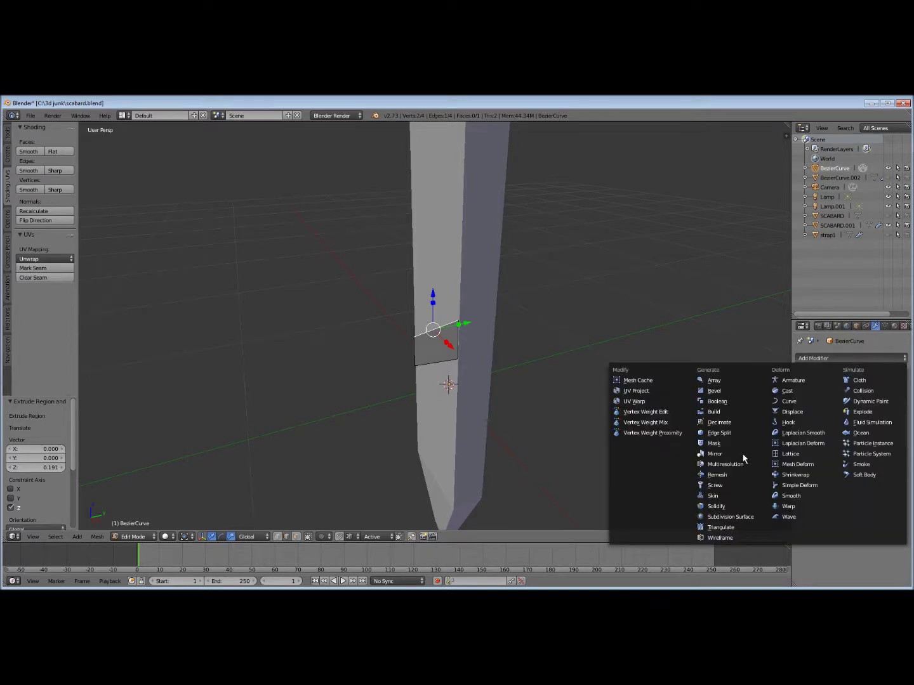
click(743, 461)
mouse_move(583, 407)
middle_down()
mouse_move(609, 424)
mouse_move(663, 419)
mouse_move(598, 418)
middle_up()
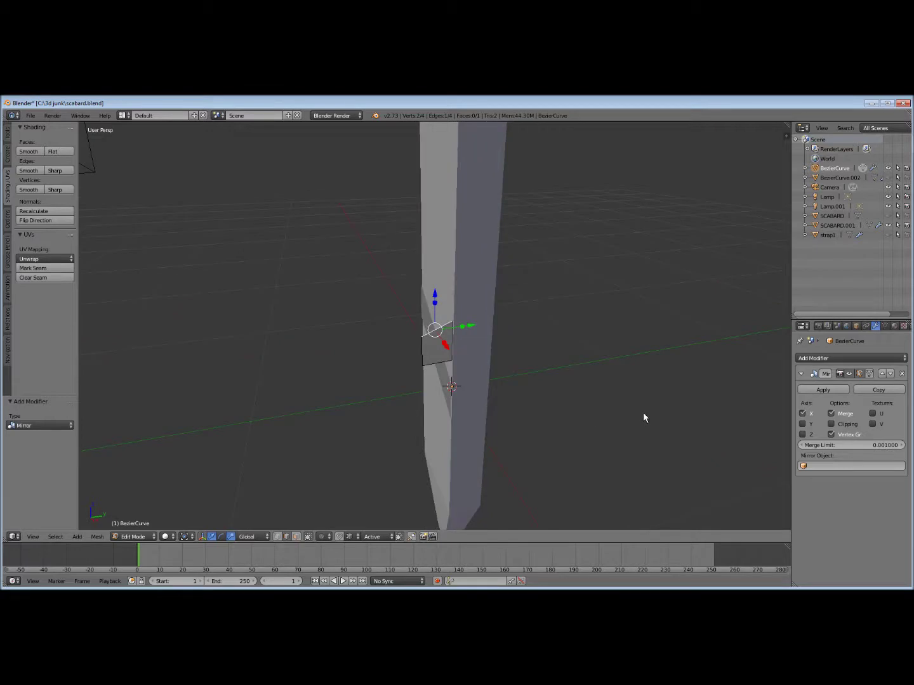
click(803, 414)
click(802, 424)
mouse_move(616, 381)
middle_down()
mouse_move(575, 378)
mouse_move(616, 385)
middle_up()
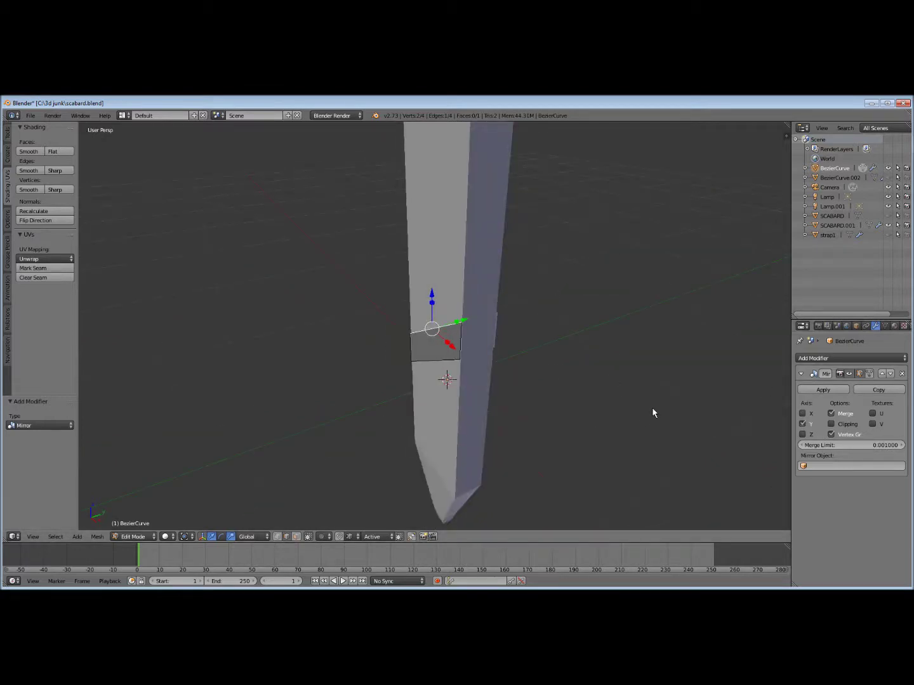
Apply the strap's Mirror modifier in Object Mode and return to editing the mesh
click(803, 390)
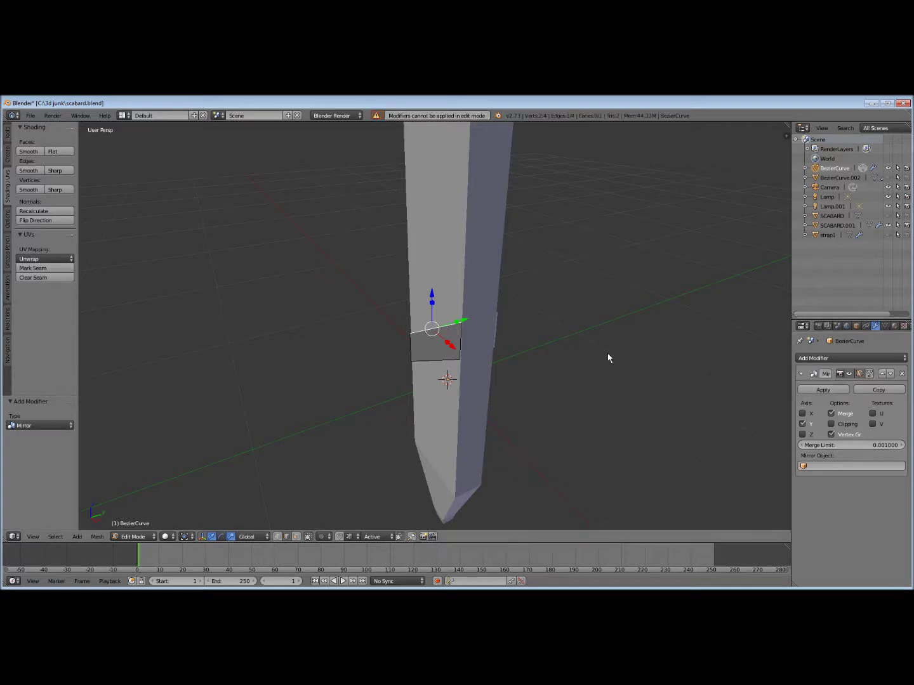
key(Tab)
click(544, 353)
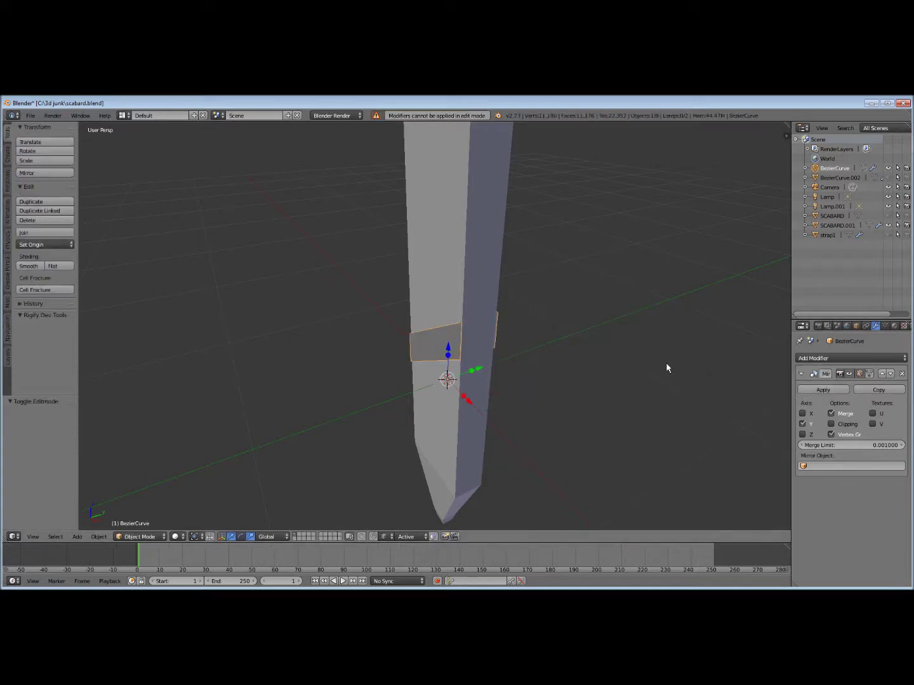
click(823, 390)
key(Tab)
click(786, 388)
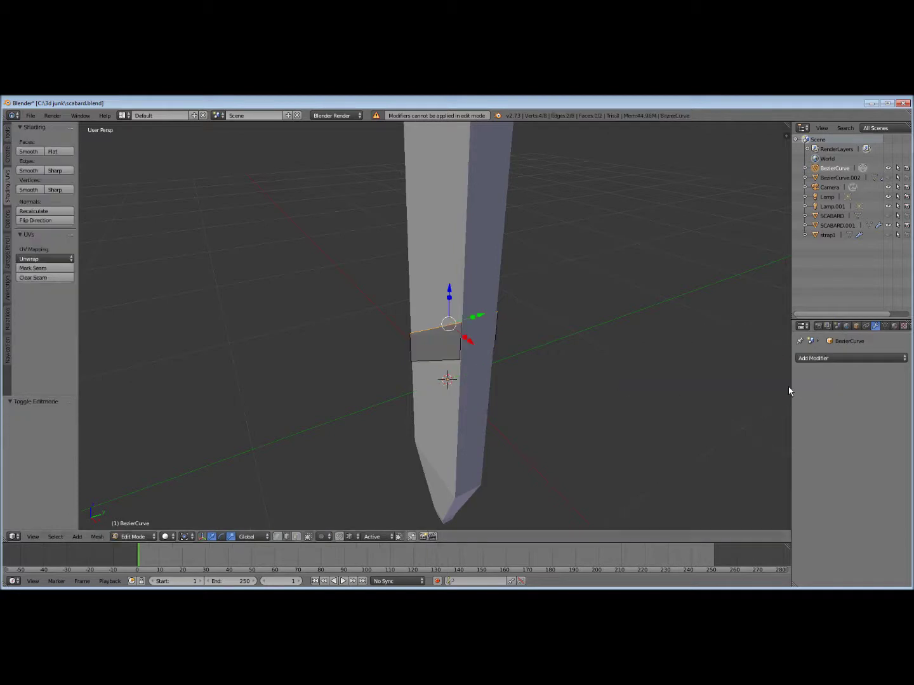
Select one of the two mirrored strap faces in face select mode and rotate it 180° about the Z axis
scroll(616, 384, up, 2)
click(295, 537)
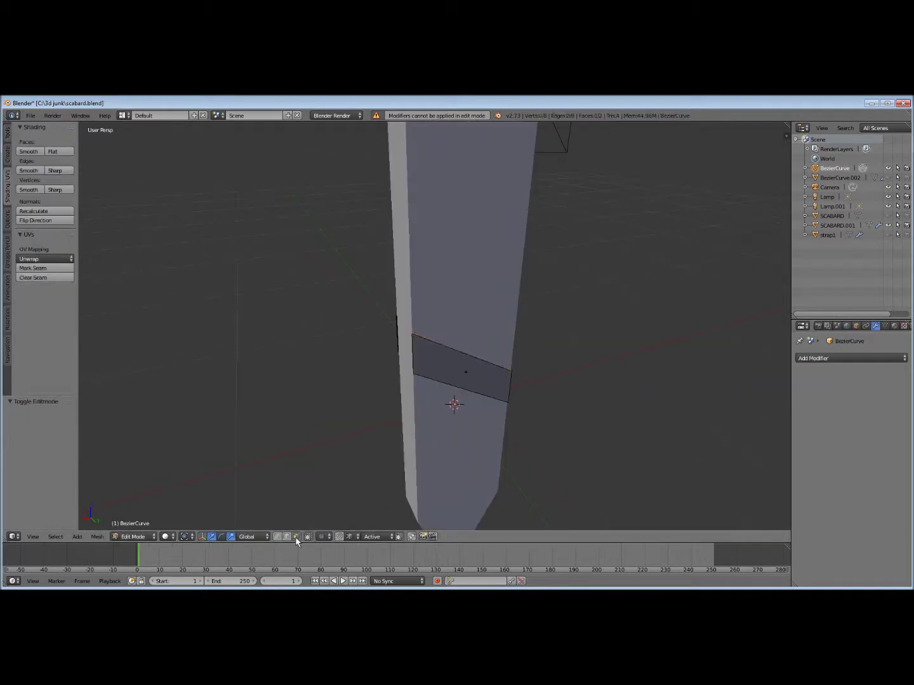
right_click(470, 390)
middle_drag(469, 390, 495, 405)
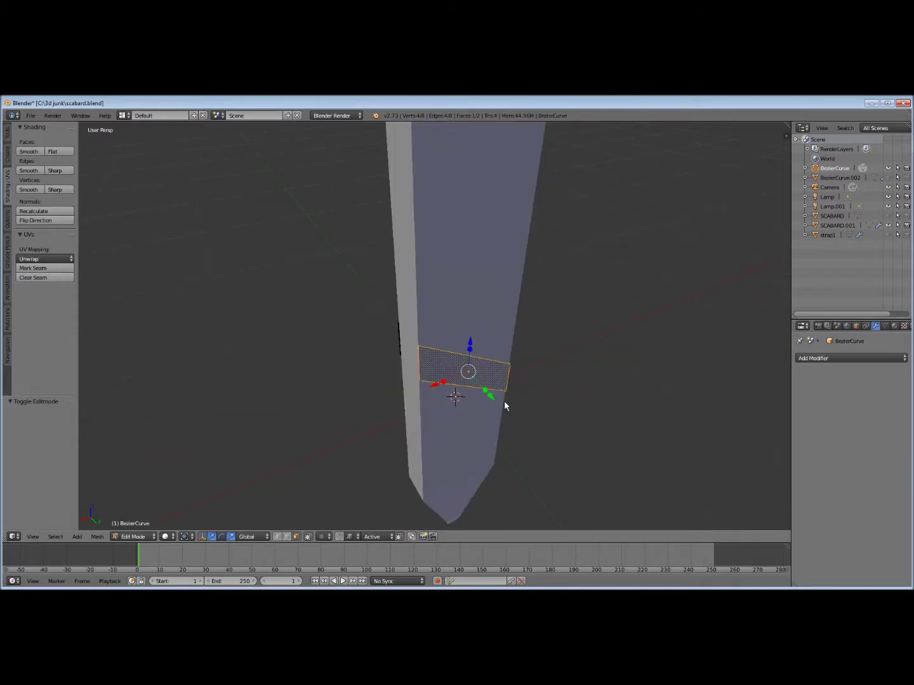
key(r)
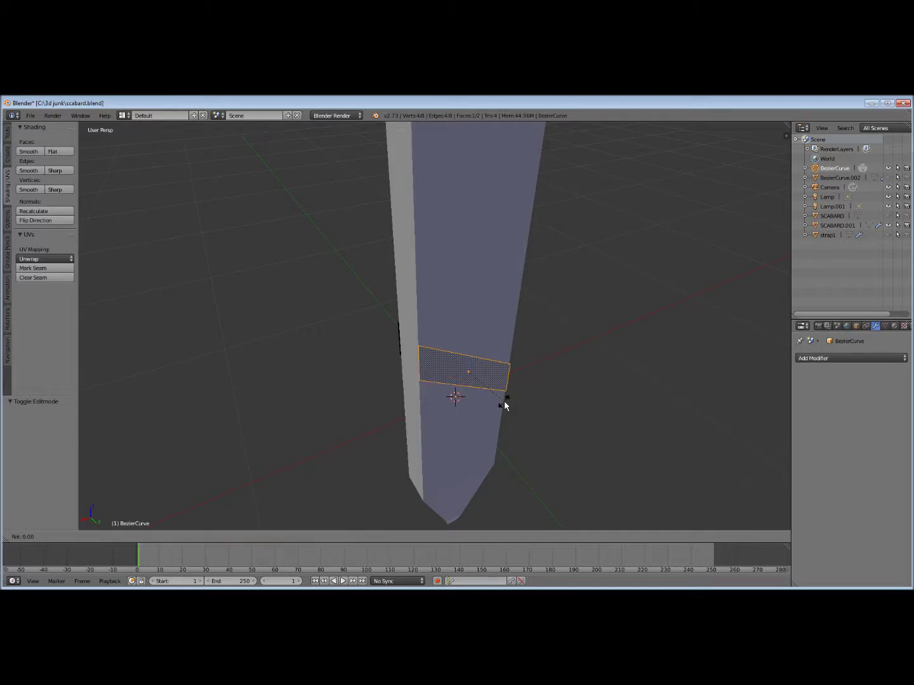
key(z)
text(180)
key(Return)
Turn on snapping with the snap target set to Active, working in vertex select mode
middle_drag(508, 377, 480, 400)
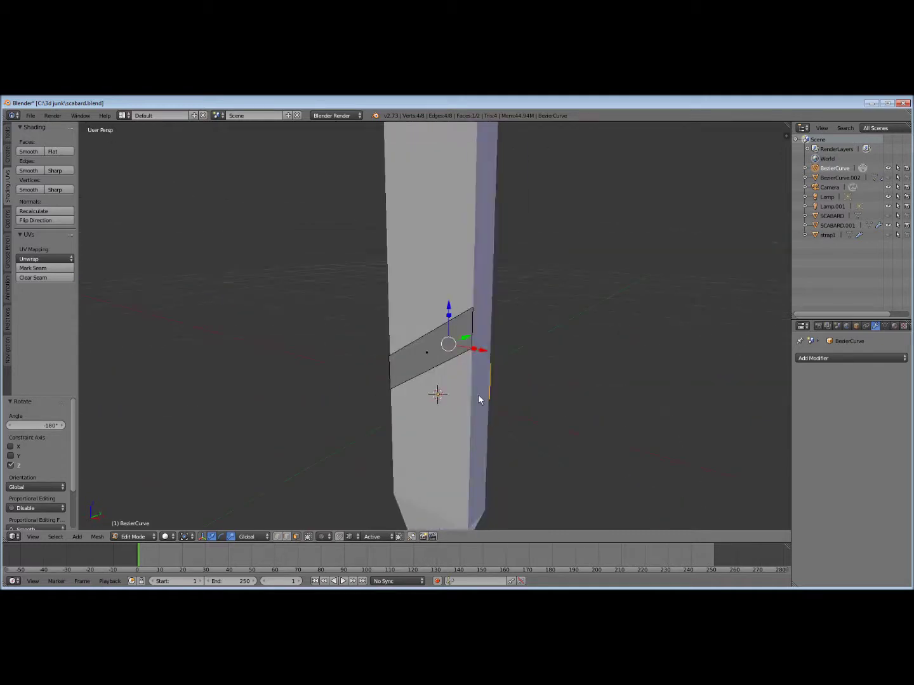
middle_drag(538, 377, 497, 422)
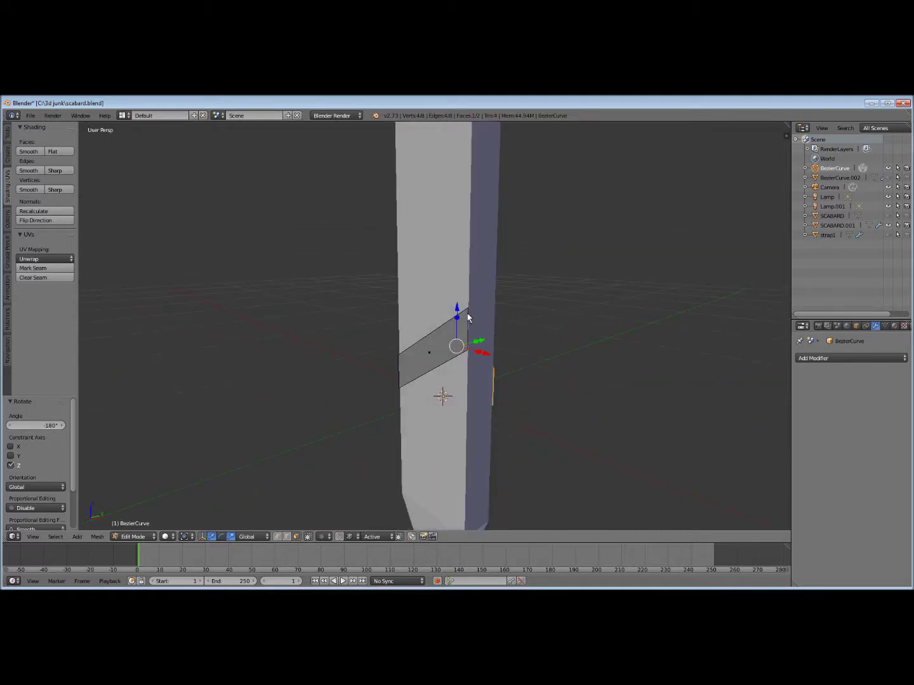
middle_drag(468, 318, 449, 410)
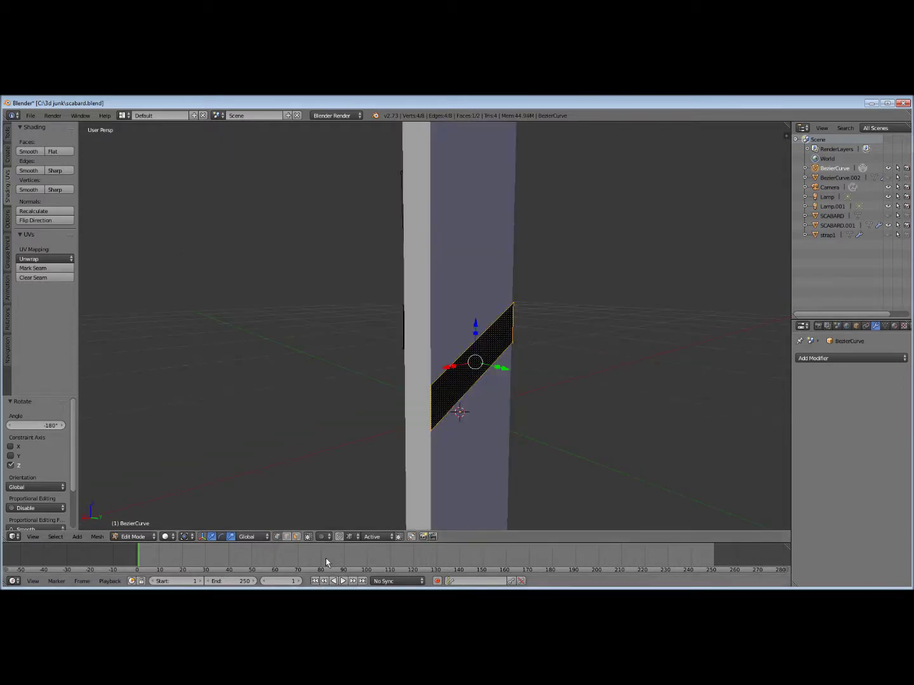
click(340, 537)
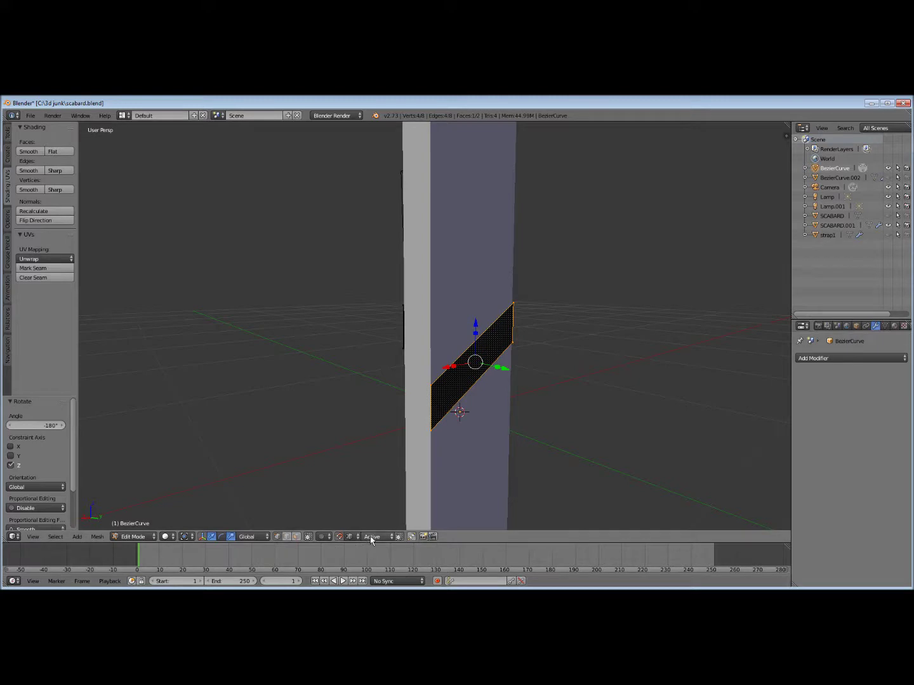
click(372, 537)
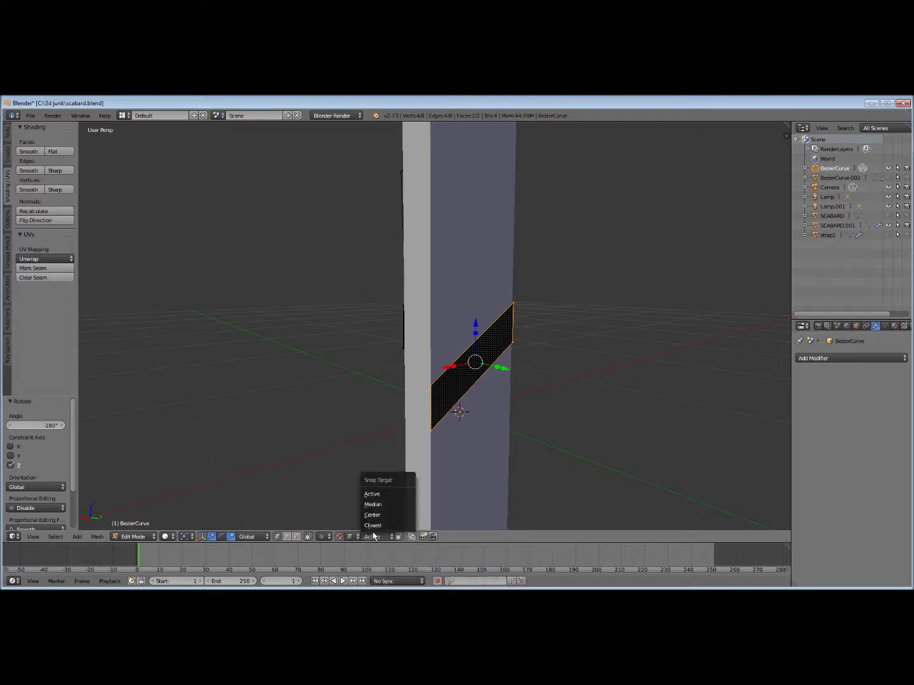
click(374, 494)
With its lower end corner active, raise the rotated strap face about 0.508 along Z, snapping to the opposite strap's upper corner
middle_drag(466, 469, 463, 422)
right_click(416, 429)
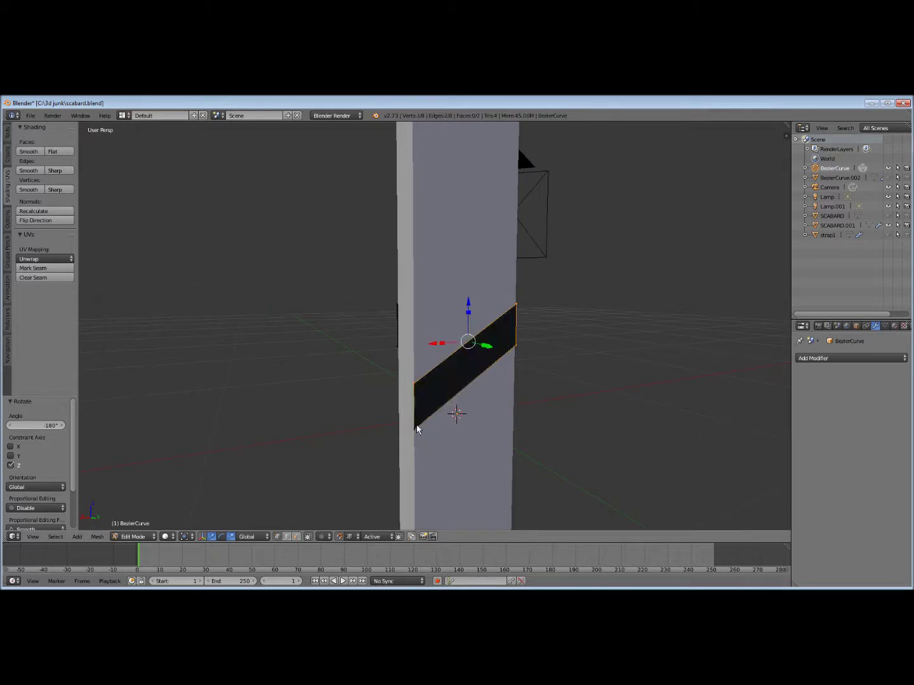
shift+right_click(416, 429)
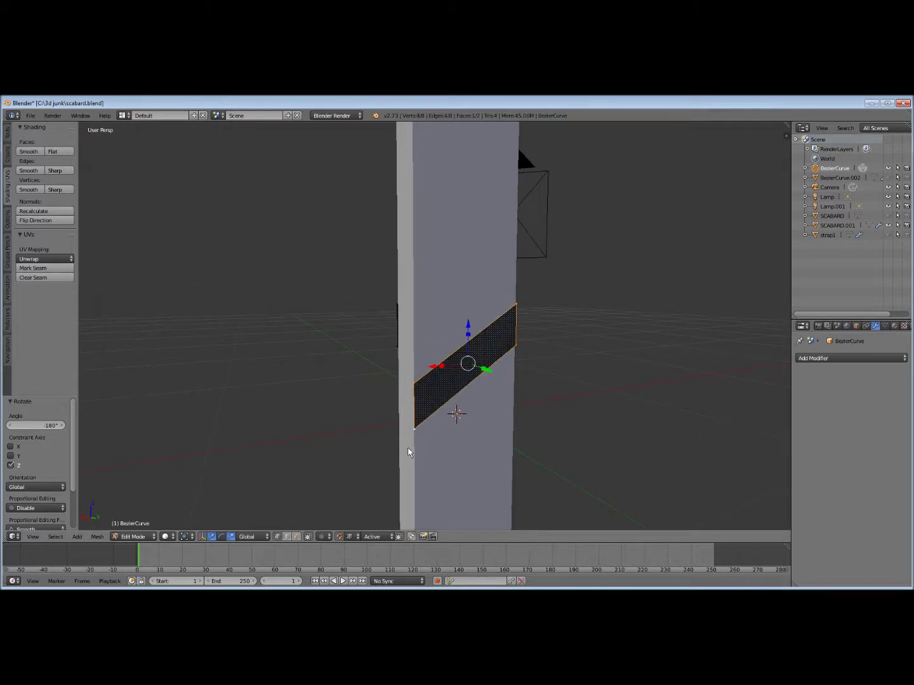
middle_drag(362, 458, 448, 470)
middle_drag(527, 483, 499, 484)
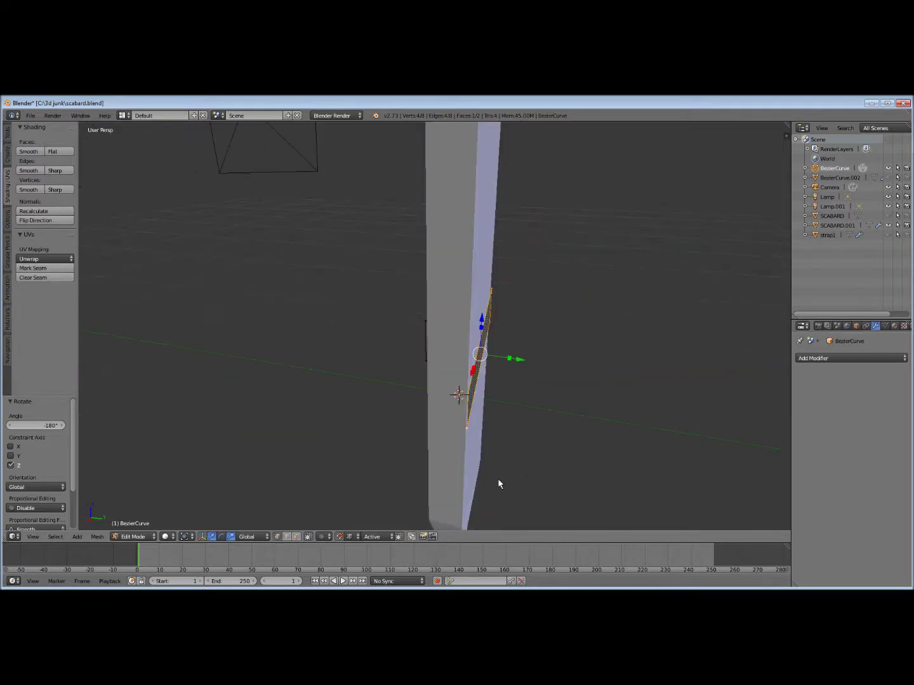
key(g)
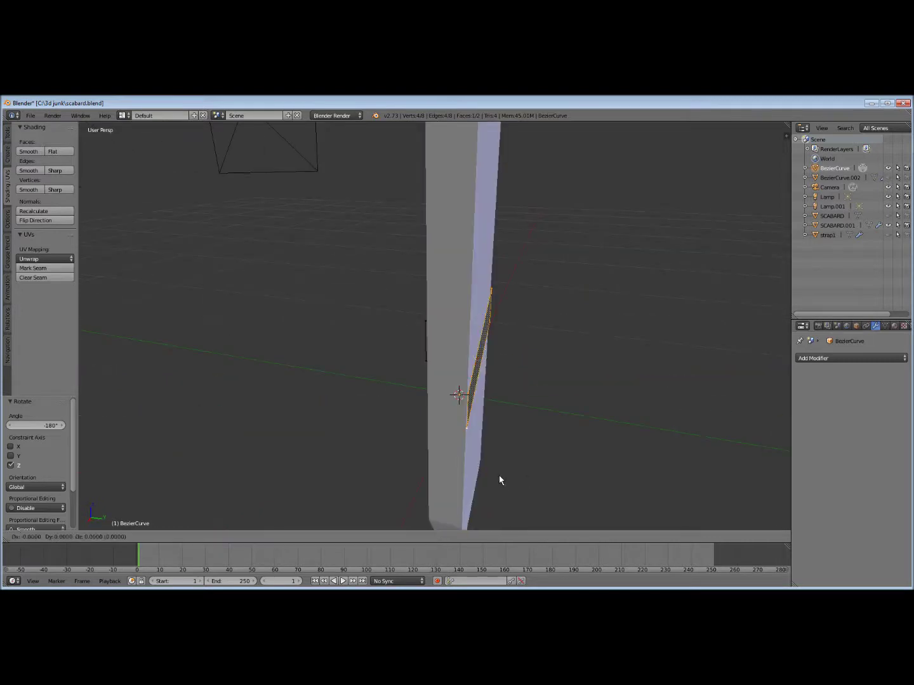
key(z)
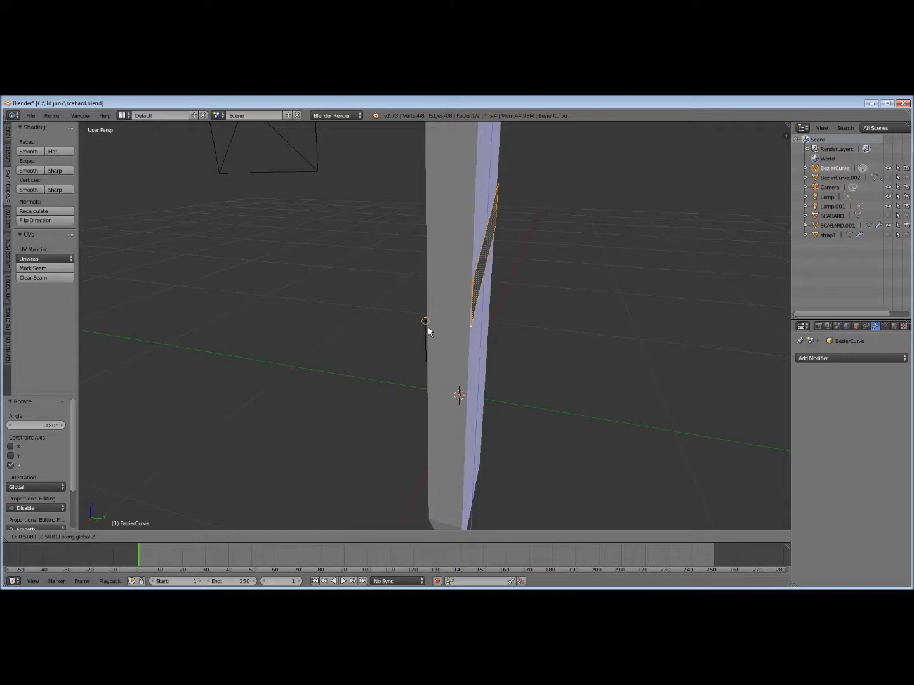
click(428, 330)
In edge select mode, select the two strap faces' adjacent vertical end edges and fill a face between them across the scabbard's narrow side
middle_drag(436, 348, 439, 407)
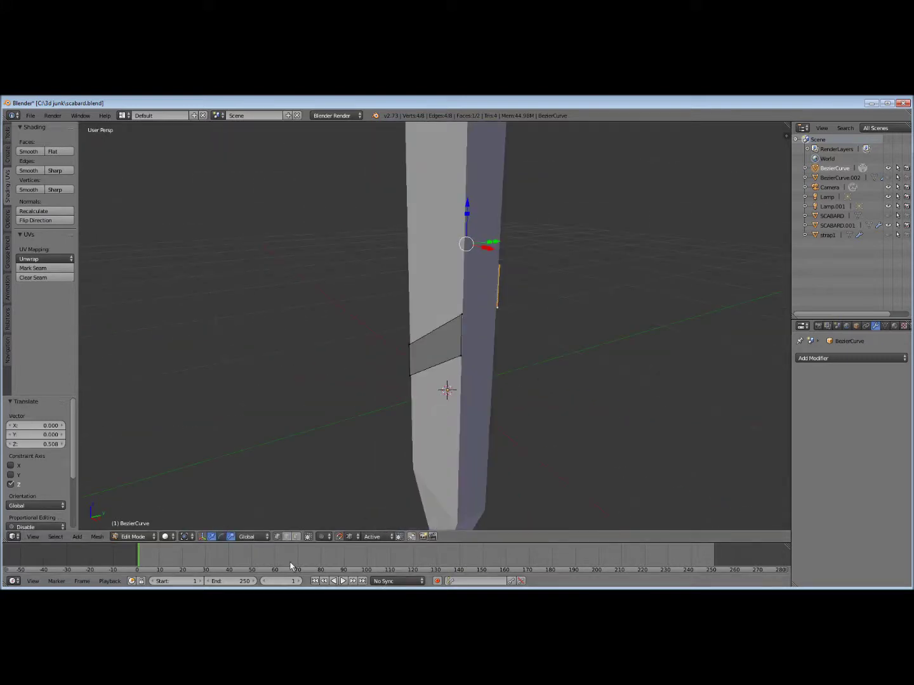
click(287, 537)
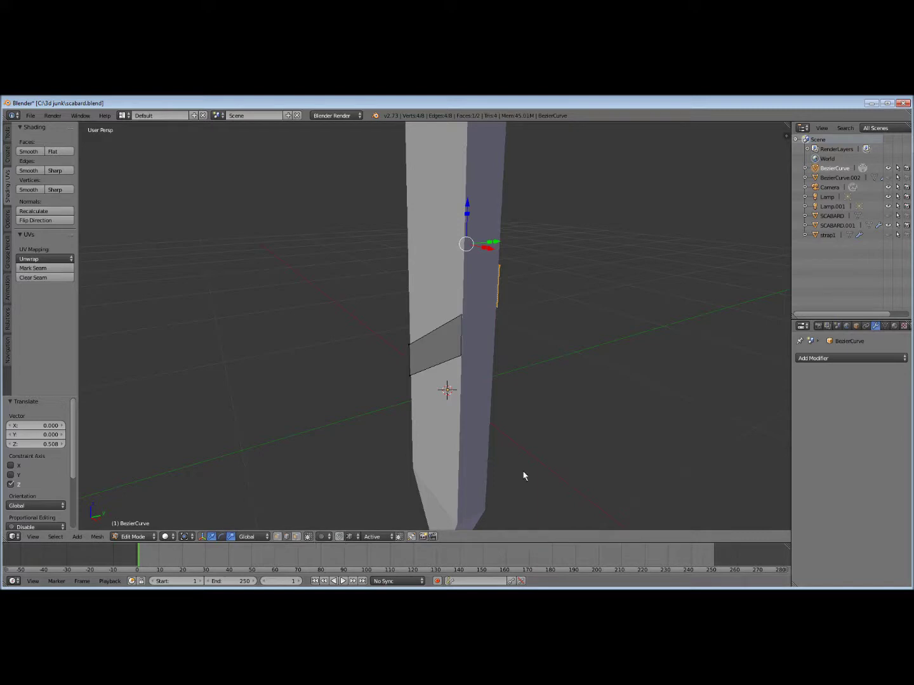
middle_drag(523, 476, 423, 324)
right_click(475, 343)
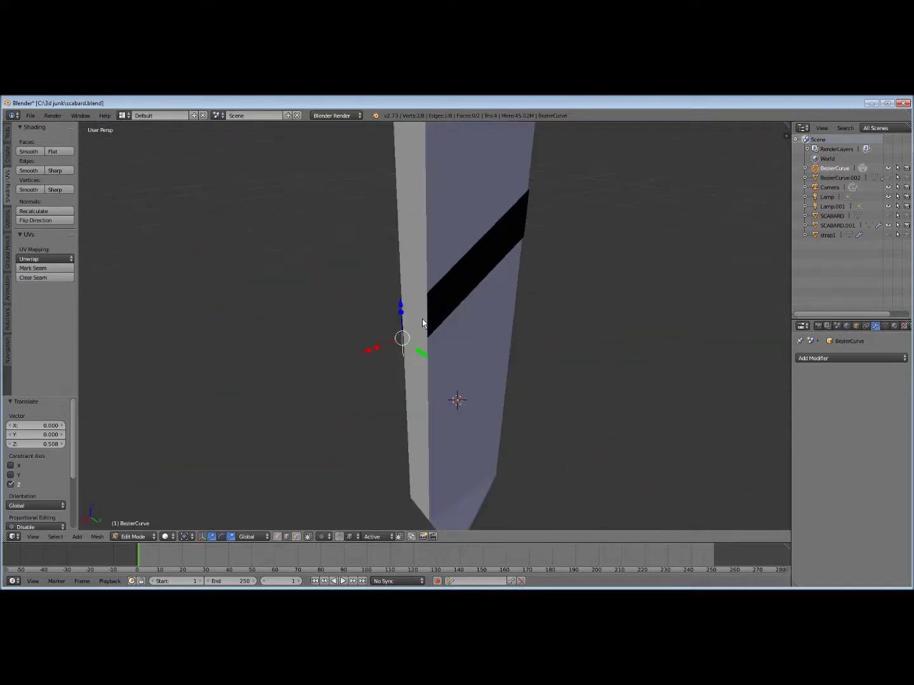
shift+right_click(434, 321)
middle_drag(506, 438, 438, 393)
key(f)
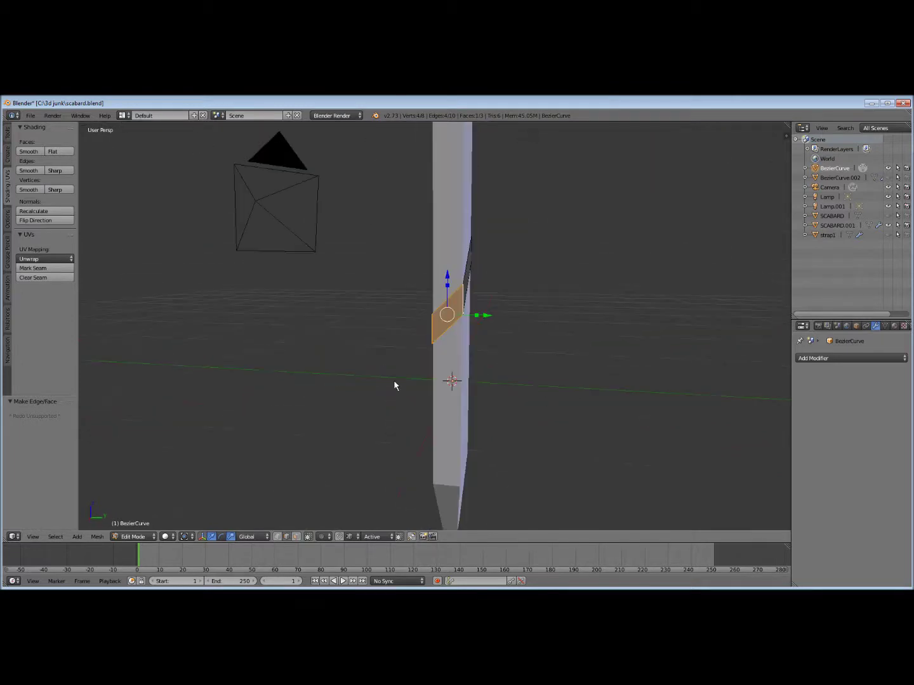
Leave Edit Mode and add an Array modifier to the strap with a relative offset of 0 in X and 1 in Z
middle_drag(394, 386, 479, 414)
key(Tab)
click(556, 411)
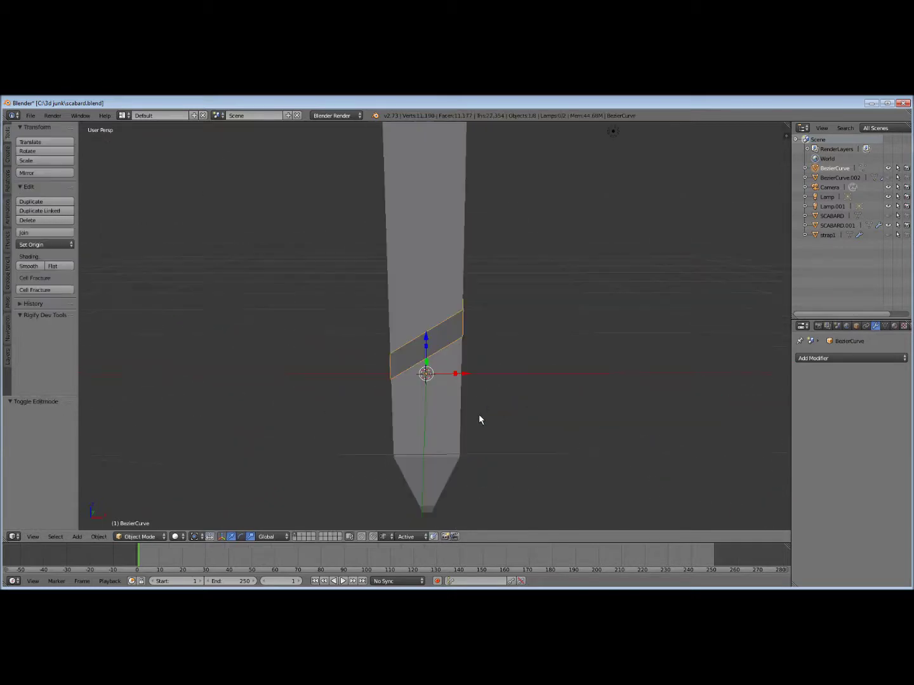
click(871, 358)
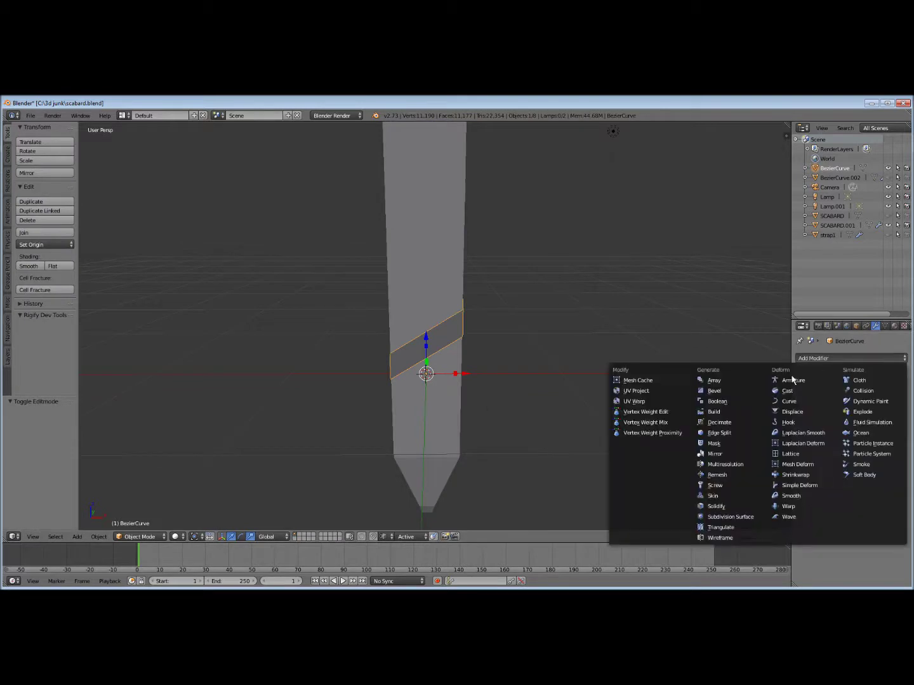
click(739, 384)
middle_drag(632, 391, 808, 456)
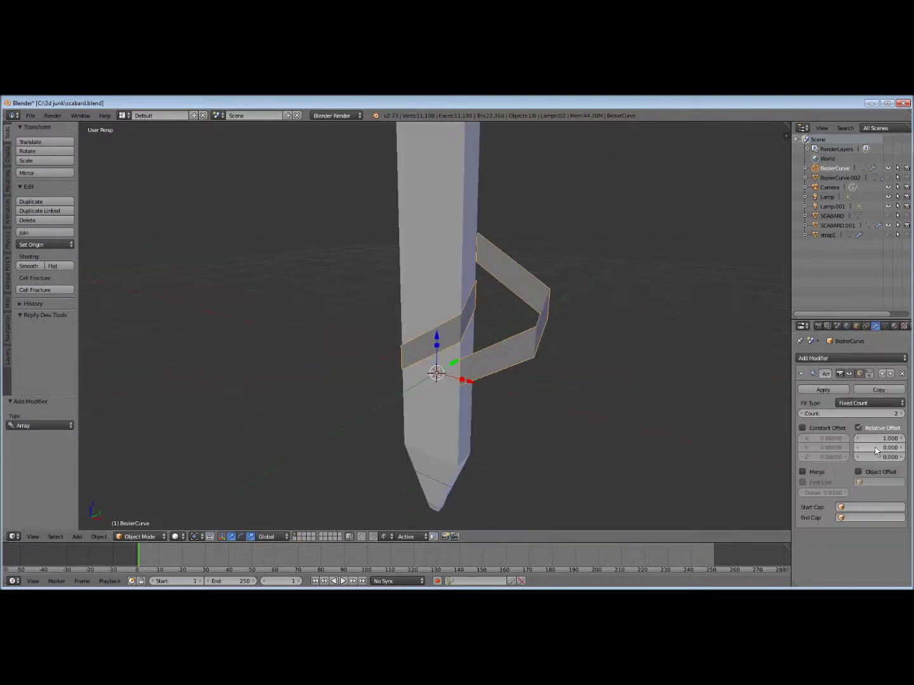
text(0)
key(Return)
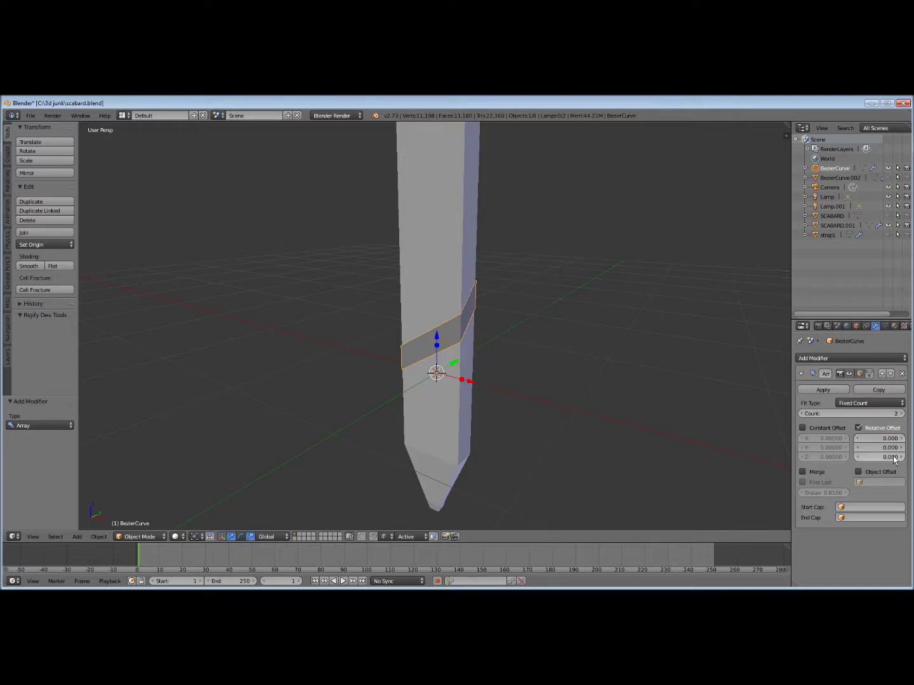
click(894, 457)
text(1)
key(Return)
Apply the strap's Array modifier and reopen the mesh in Edit Mode
scroll(531, 344, down, 3)
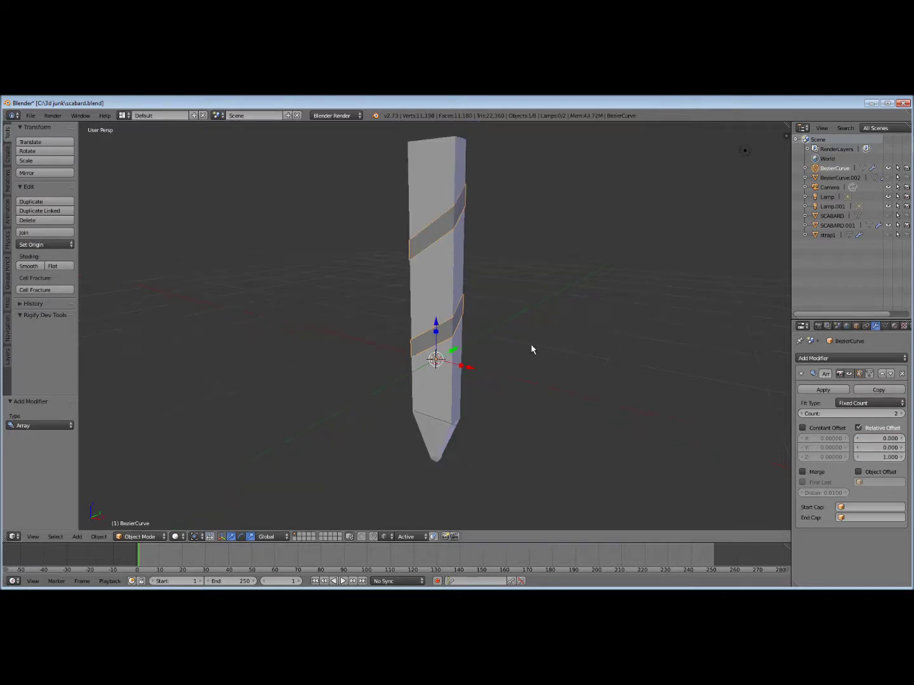
middle_drag(531, 344, 431, 324)
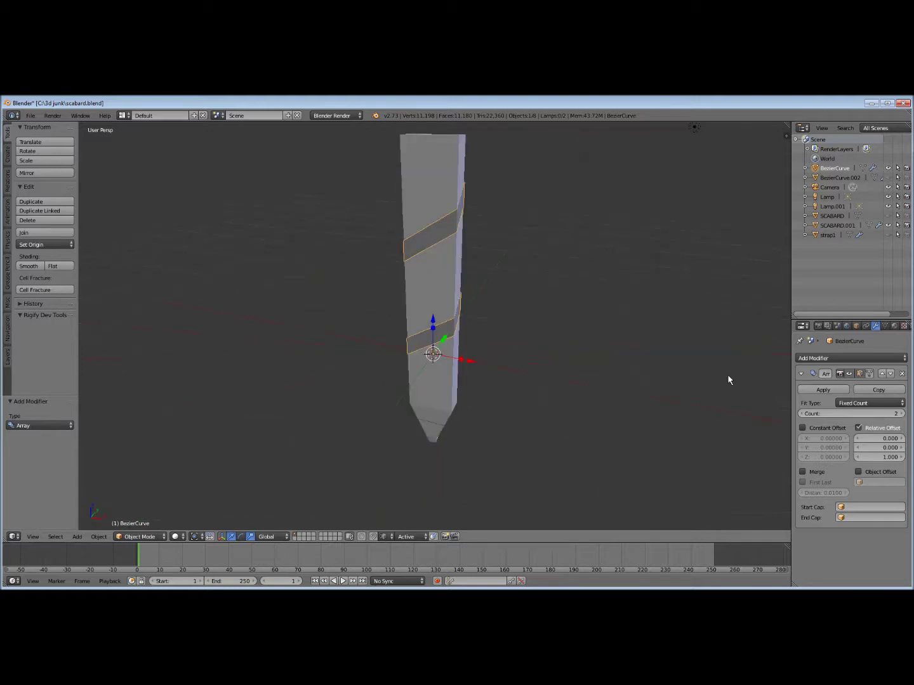
click(823, 390)
middle_drag(699, 368, 459, 327)
key(Tab)
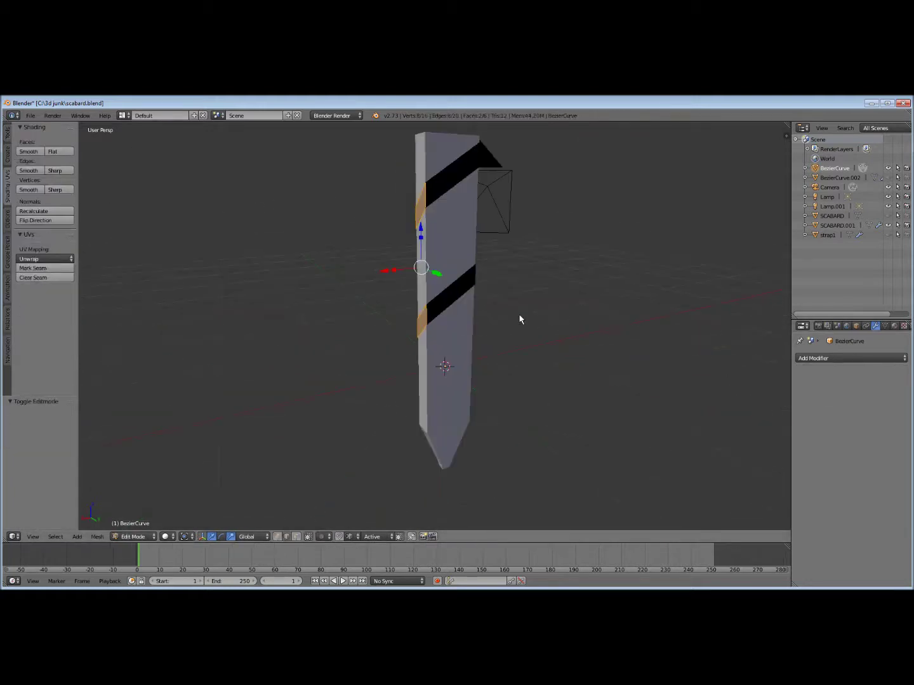
Select the facing end edges of the lower and upper strap loops and fill a face connecting them across the narrow side
mouse_move(519, 320)
middle_down()
mouse_move(406, 345)
mouse_move(300, 308)
mouse_move(463, 314)
mouse_move(439, 320)
mouse_move(442, 402)
mouse_move(394, 392)
mouse_move(436, 385)
mouse_move(327, 546)
middle_up()
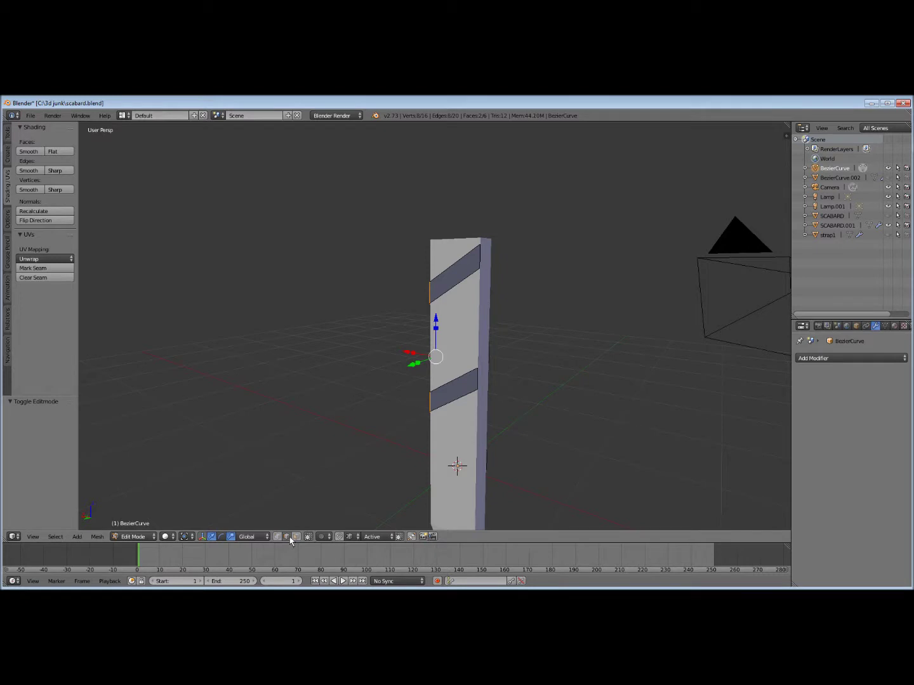
middle_drag(337, 500, 437, 410)
right_click(438, 396)
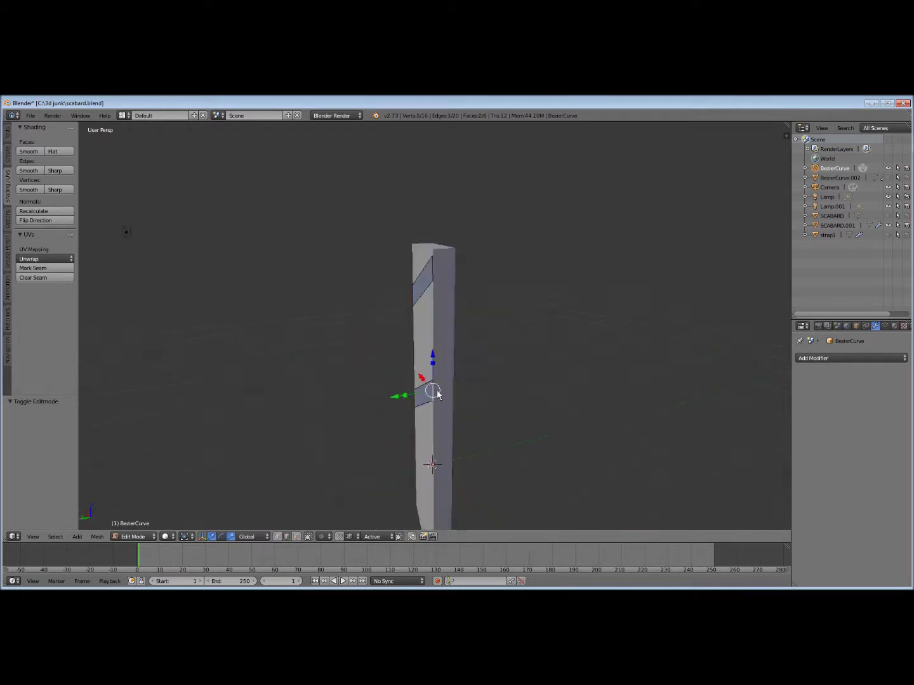
middle_drag(506, 397, 398, 386)
shift+right_click(397, 370)
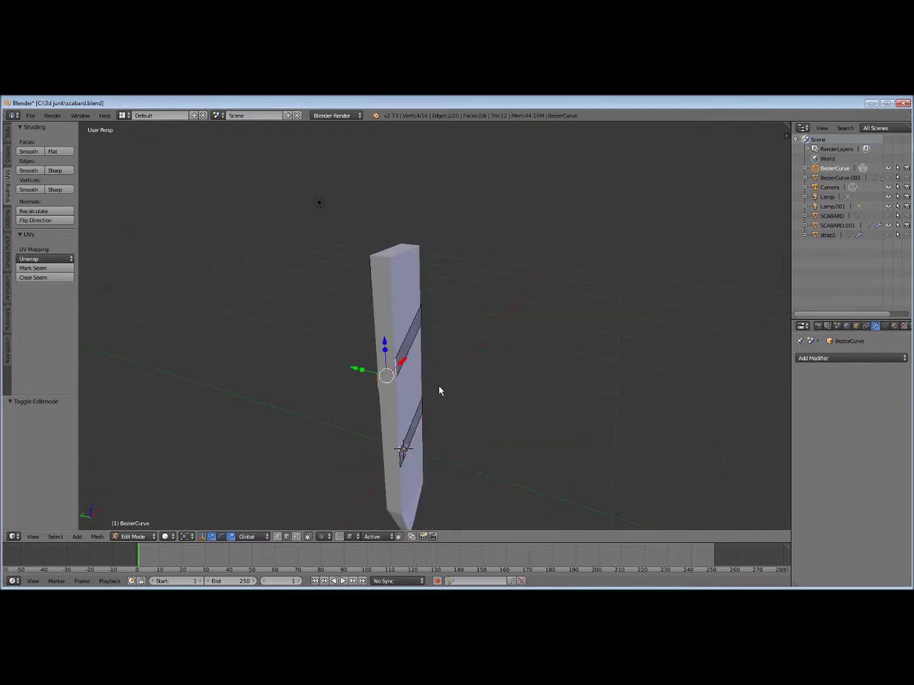
key(f)
middle_drag(463, 390, 438, 405)
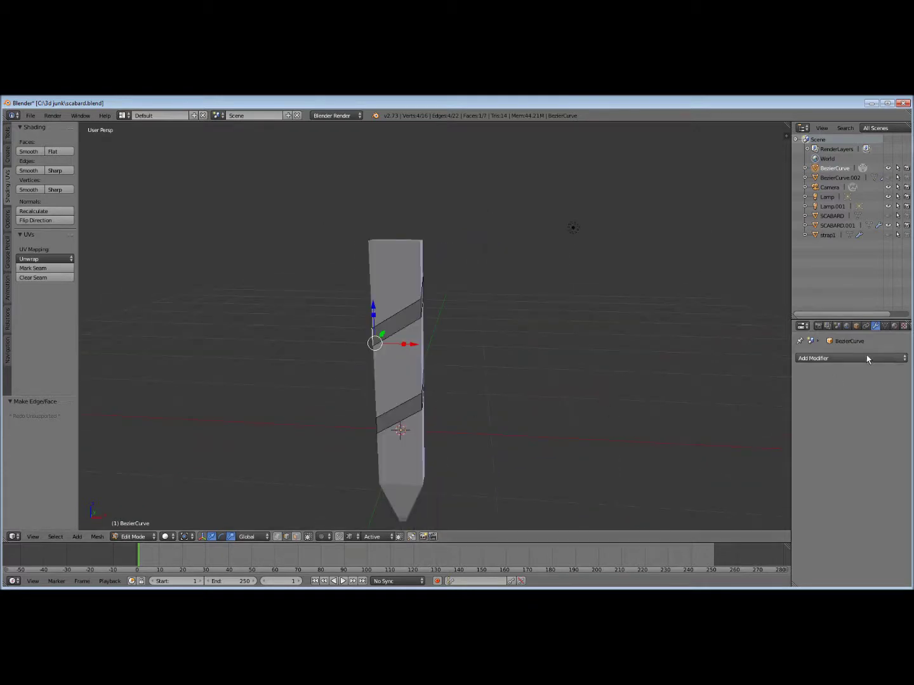
Add a Mirror modifier across the X axis so the straps criss-cross on the scabbard
click(830, 363)
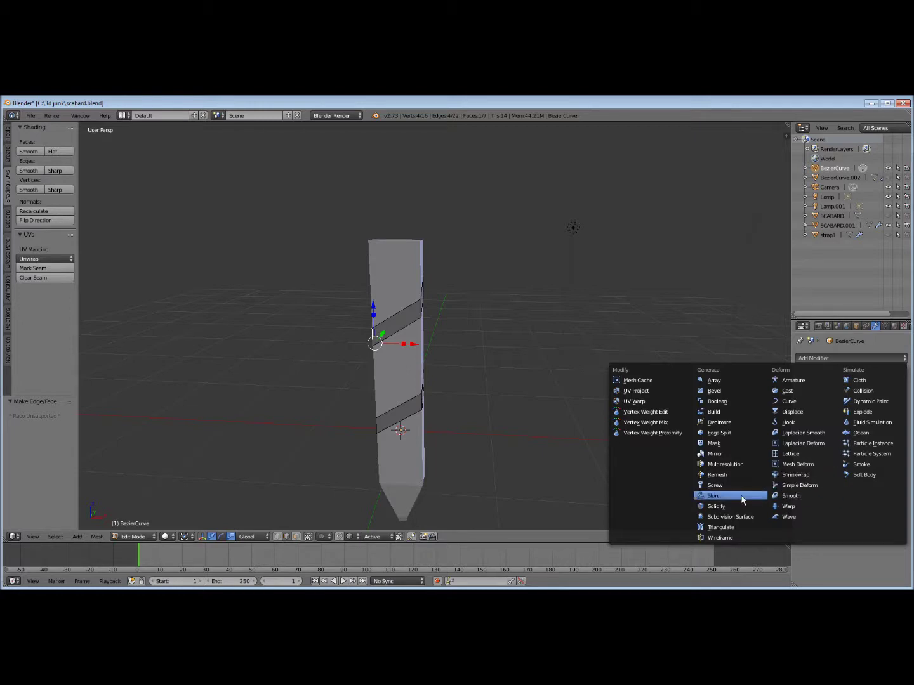
click(723, 454)
middle_drag(579, 426, 457, 418)
scroll(535, 403, up, 3)
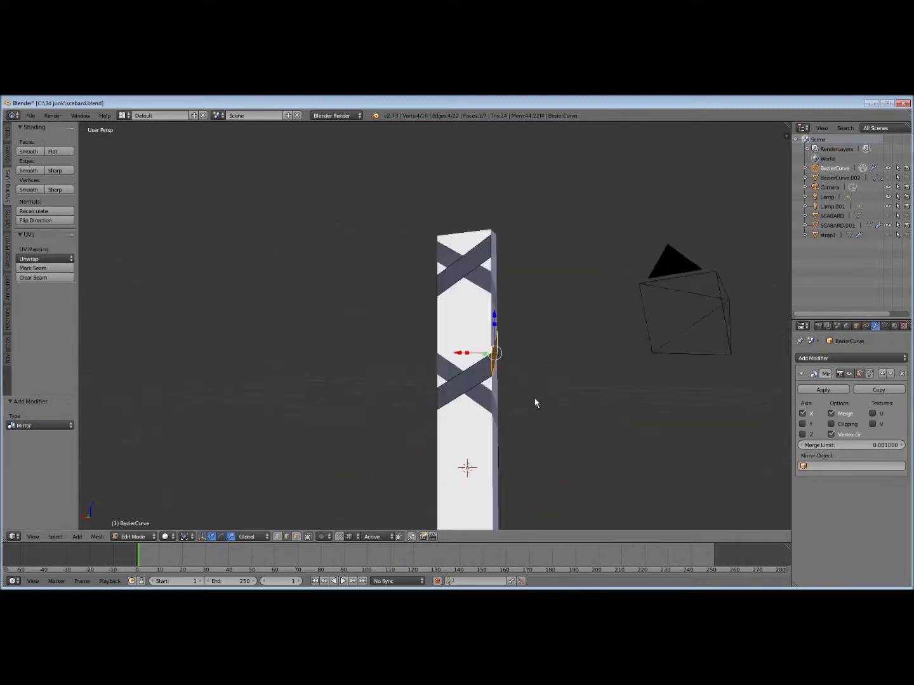
middle_drag(535, 403, 460, 381)
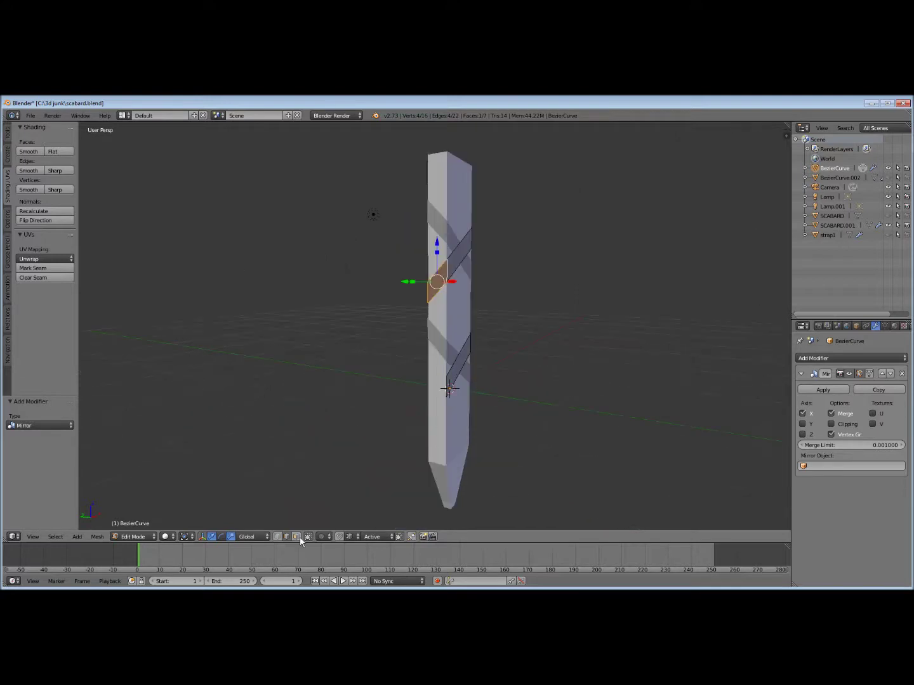
Extrude the strap's lowest end edge about 0.19 along Y across the narrow side of the scabbard
right_click(431, 396)
mouse_move(430, 396)
middle_down()
mouse_move(592, 403)
mouse_move(564, 425)
mouse_move(288, 391)
mouse_move(481, 408)
mouse_move(627, 398)
mouse_move(439, 413)
middle_up()
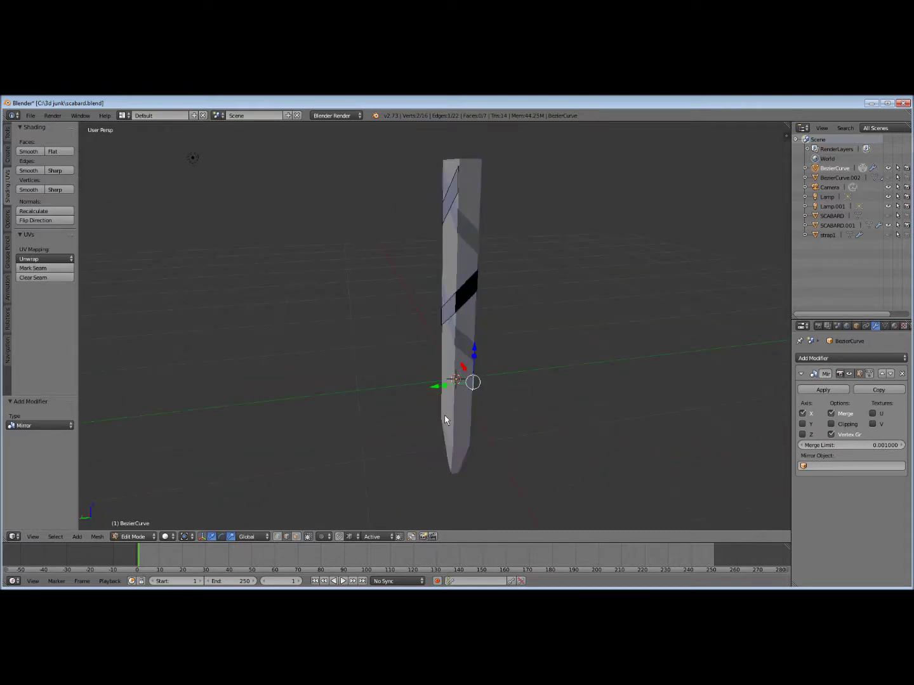
key(e)
right_click(443, 407)
key(g)
key(y)
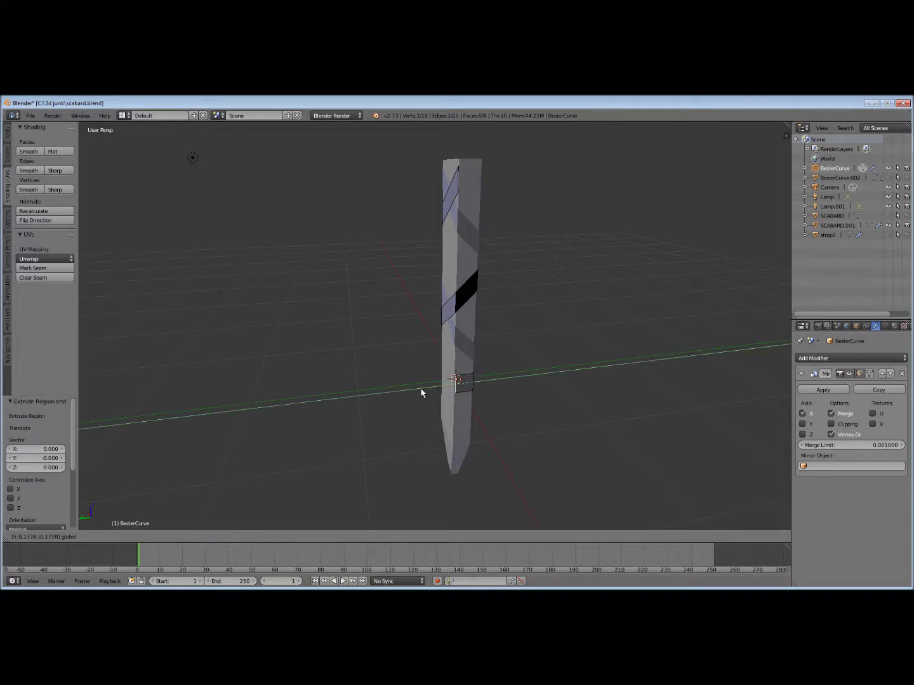
click(420, 394)
scroll(463, 407, up, 8)
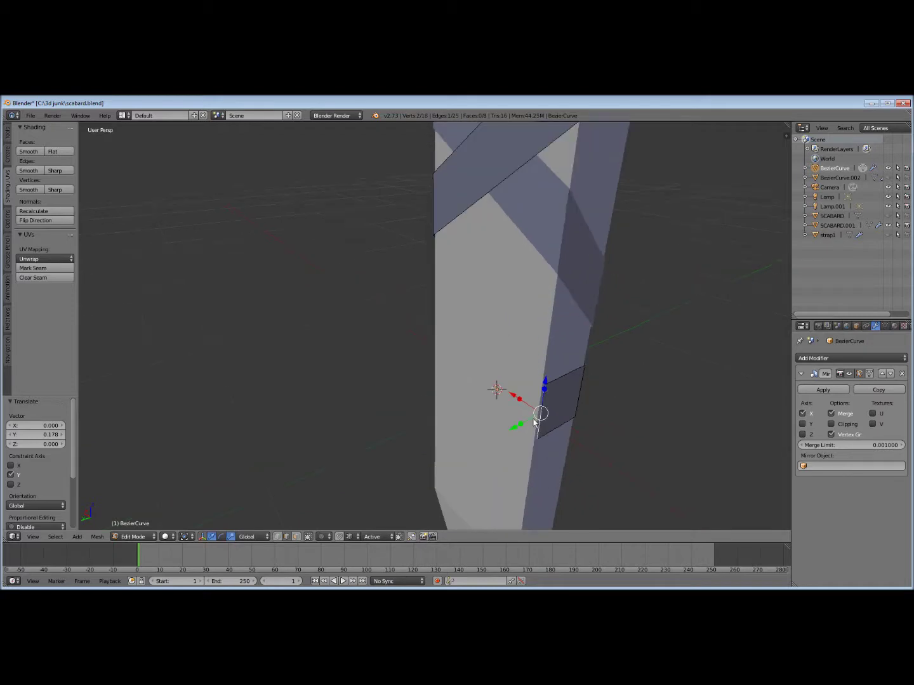
key(g)
key(y)
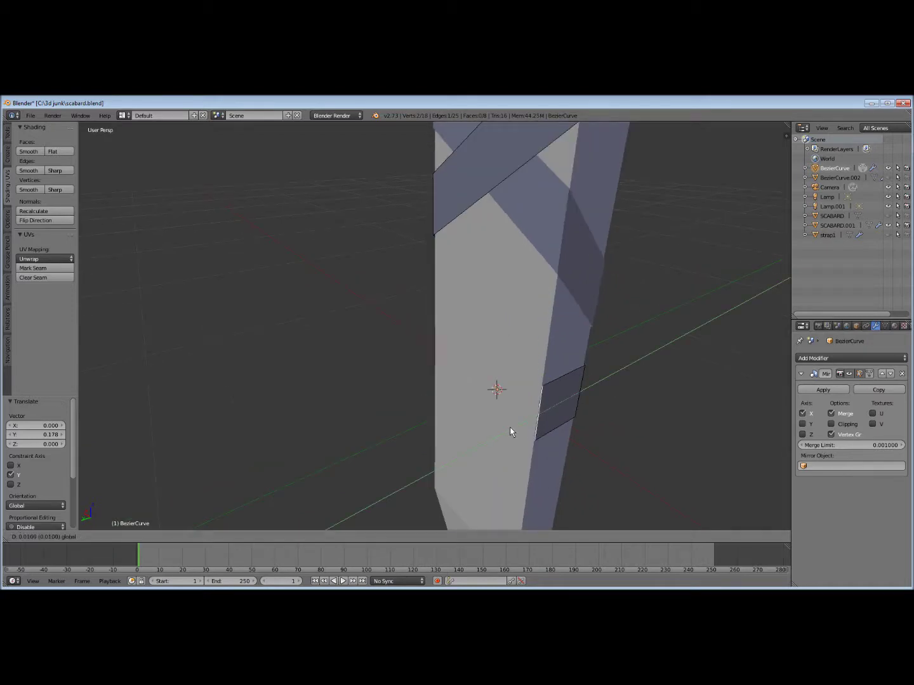
click(510, 431)
mouse_move(541, 417)
middle_down()
mouse_move(588, 430)
mouse_move(563, 407)
mouse_move(544, 407)
middle_up()
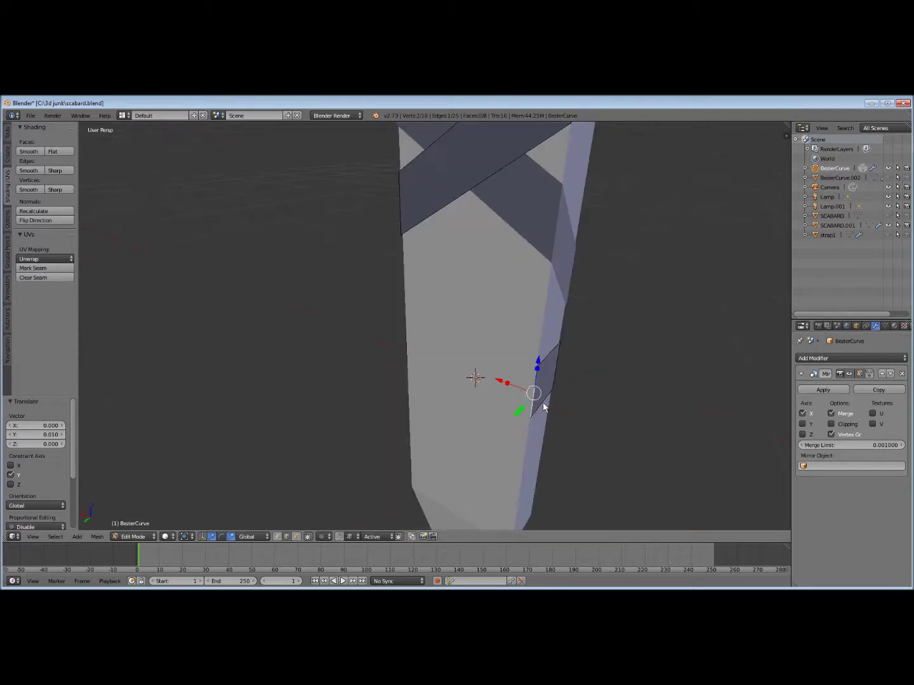
Extrude the new end edge along X across the scabbard's broad face to the centre line and return to Object Mode
key(e)
right_click(522, 401)
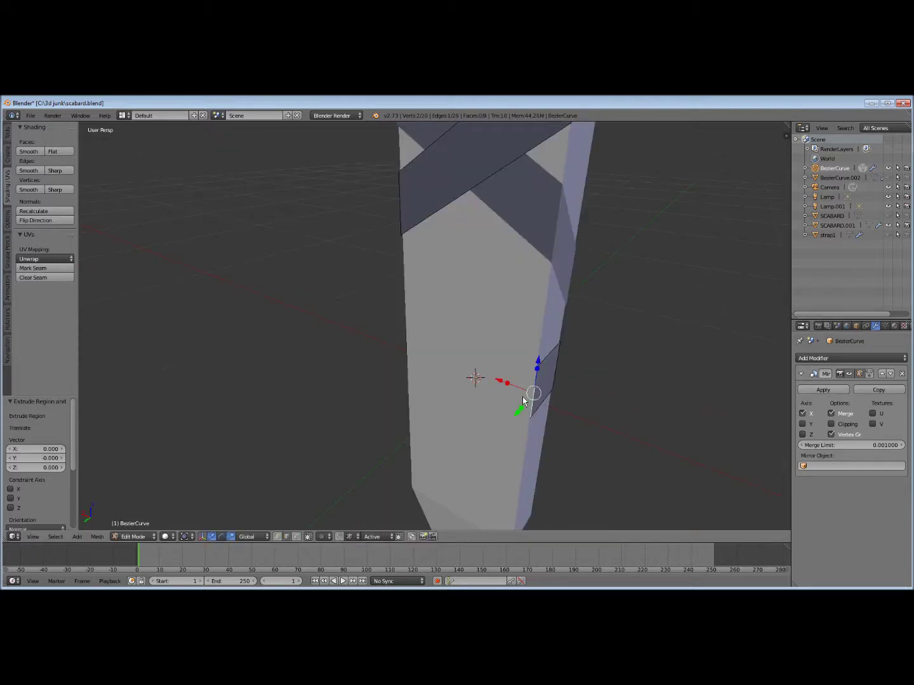
drag(500, 383, 449, 381)
click(448, 377)
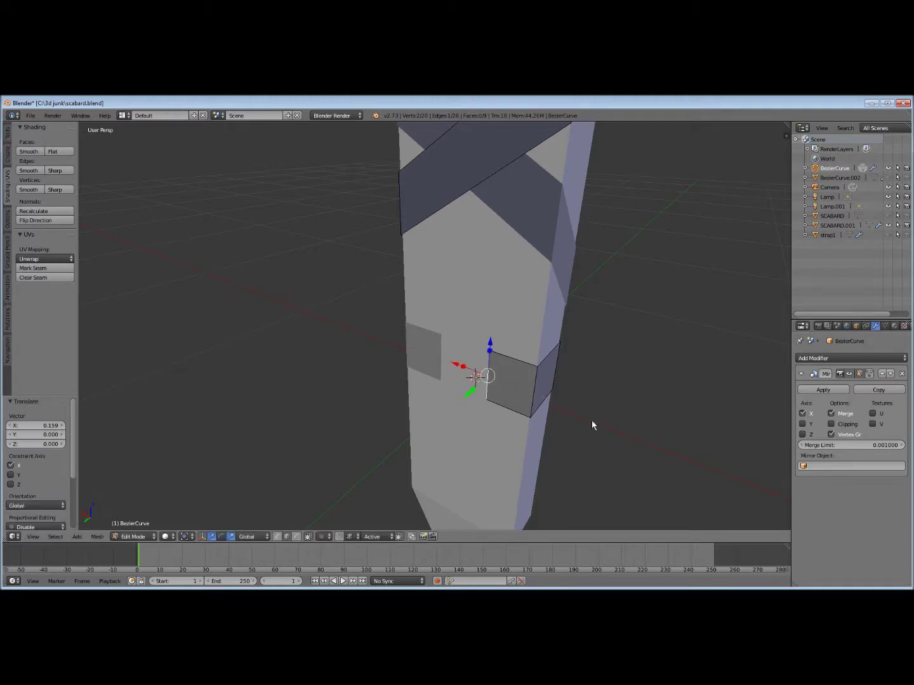
middle_drag(592, 420, 641, 399)
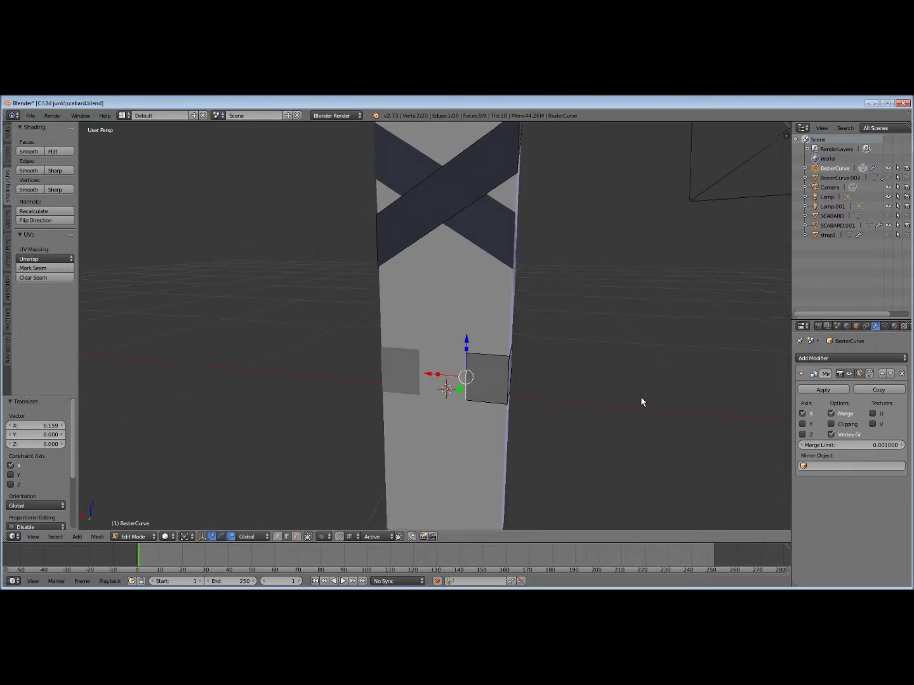
drag(431, 378, 429, 372)
key(Tab)
click(486, 384)
middle_drag(559, 389, 578, 407)
scroll(564, 387, down, 4)
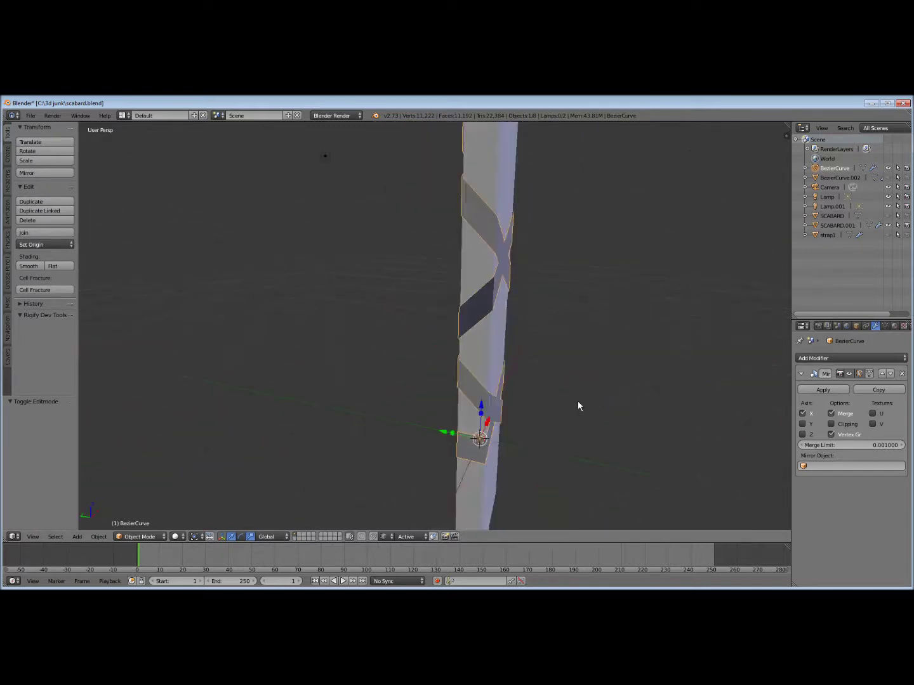
Deselect the strap mesh, apply its Mirror modifier in Object Mode, and reopen the mesh in Edit Mode
key(Tab)
click(631, 398)
scroll(545, 414, up, 2)
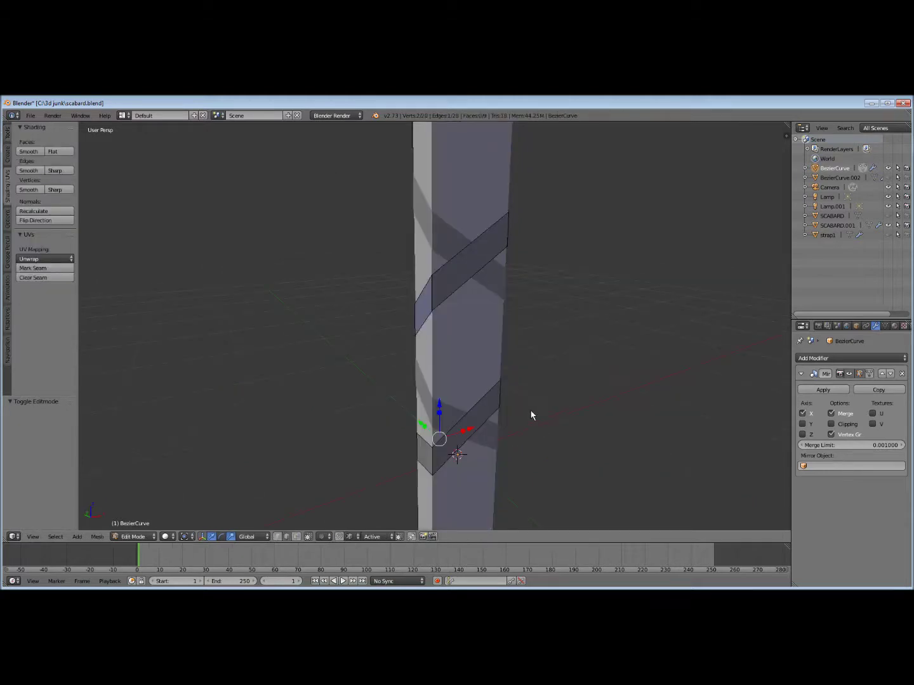
key(a)
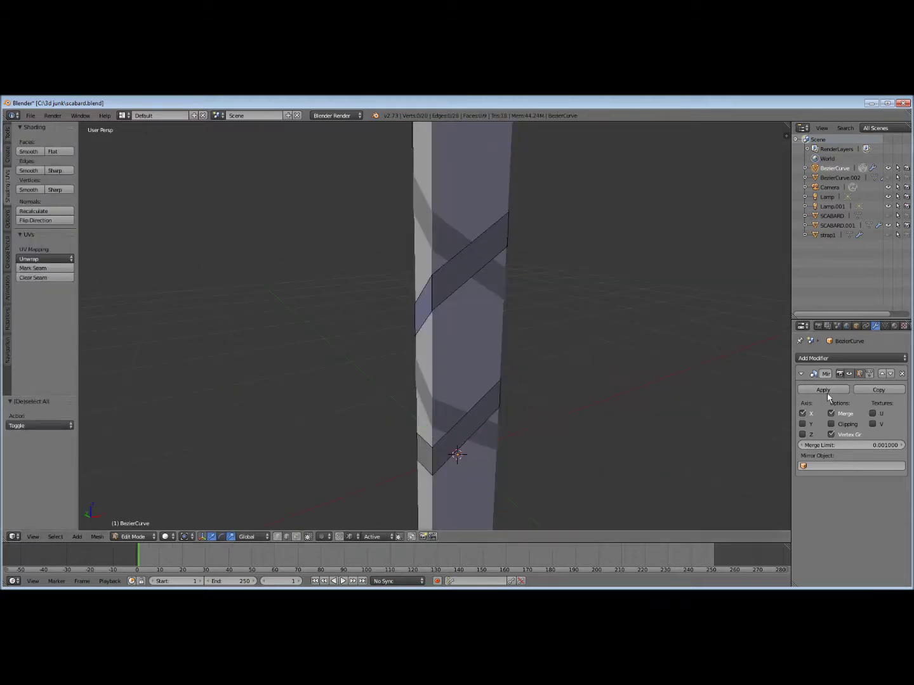
key(Tab)
click(679, 382)
click(823, 389)
middle_drag(817, 391, 387, 420)
key(Tab)
click(658, 408)
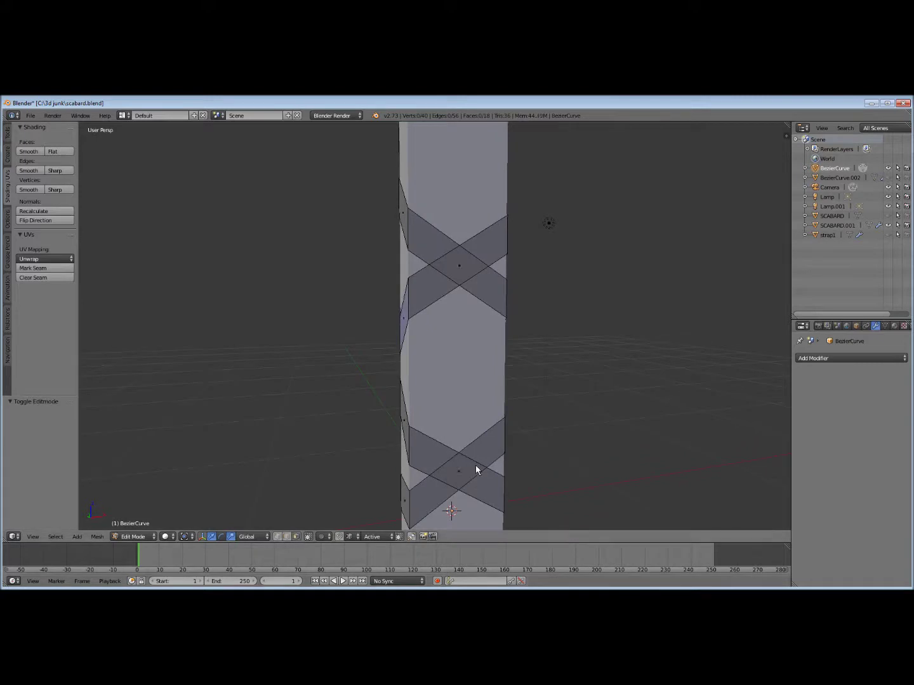
Select all linked faces of one diagonal strap, separate them into a new object, and return to Object Mode
right_click(492, 459)
key(l)
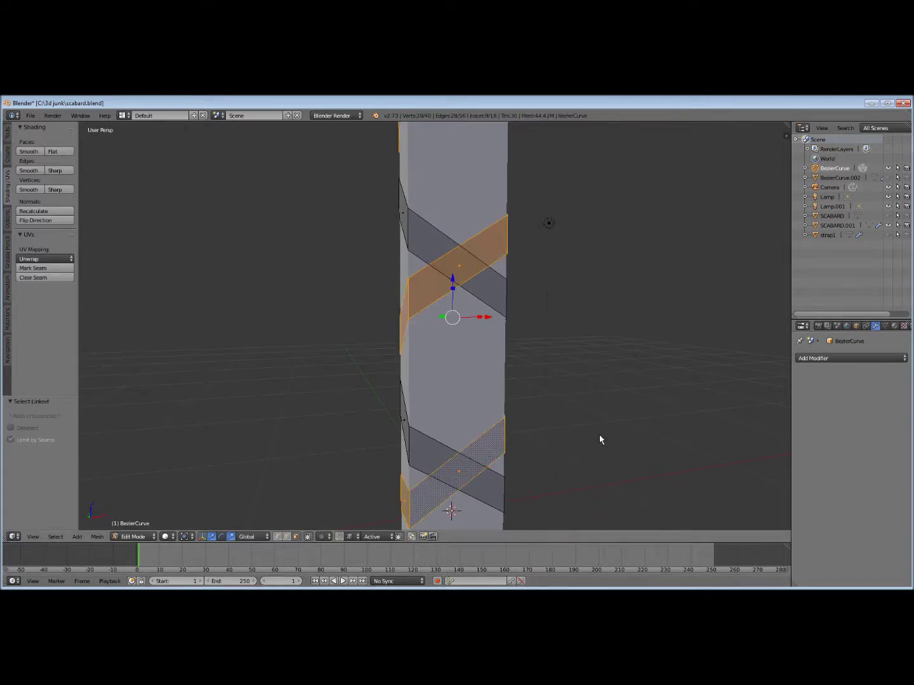
key(p)
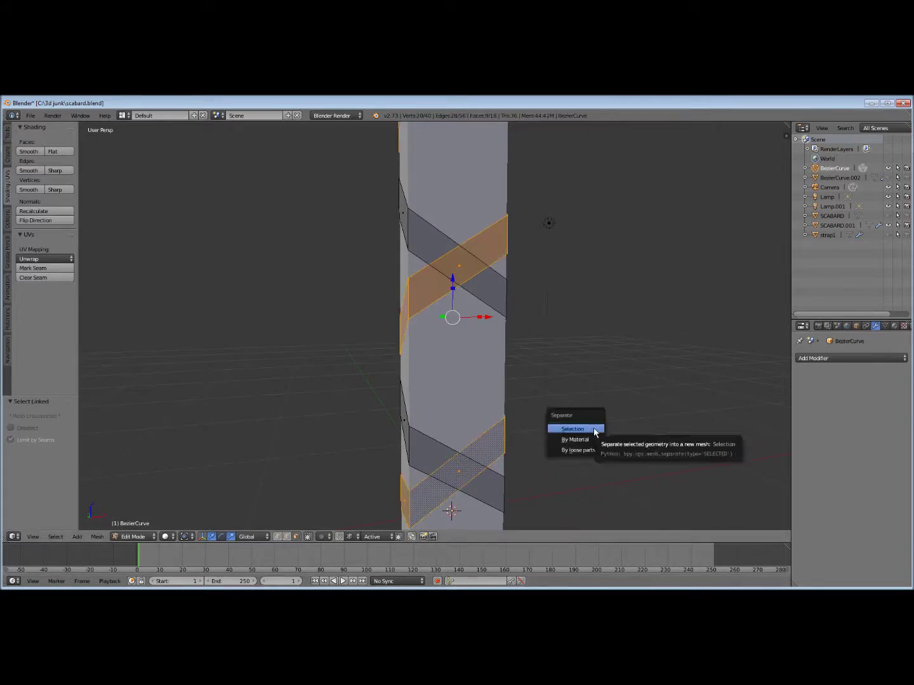
click(596, 433)
middle_drag(596, 432, 481, 359)
key(Tab)
click(471, 408)
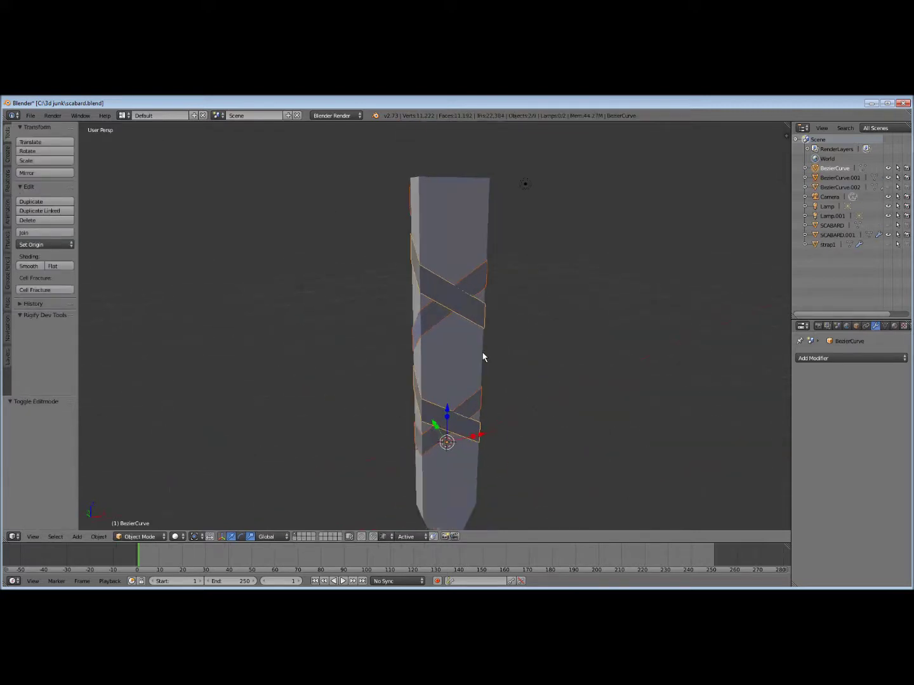
Select the BezierCurve strap and add a Solidify modifier with a thickness of about -0.057
right_click(439, 294)
right_click(422, 290)
middle_drag(541, 312, 501, 321)
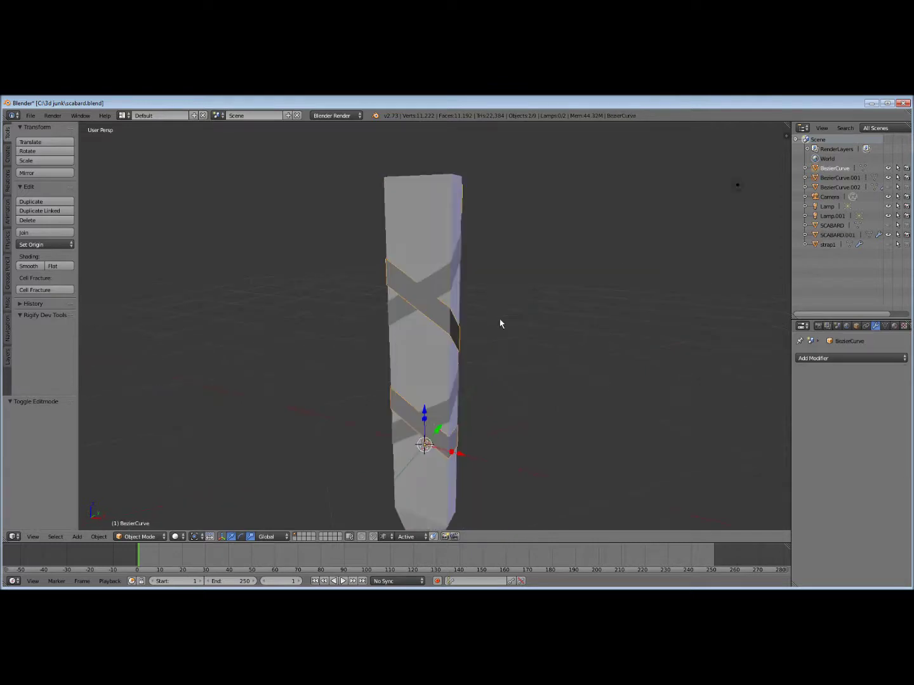
click(838, 359)
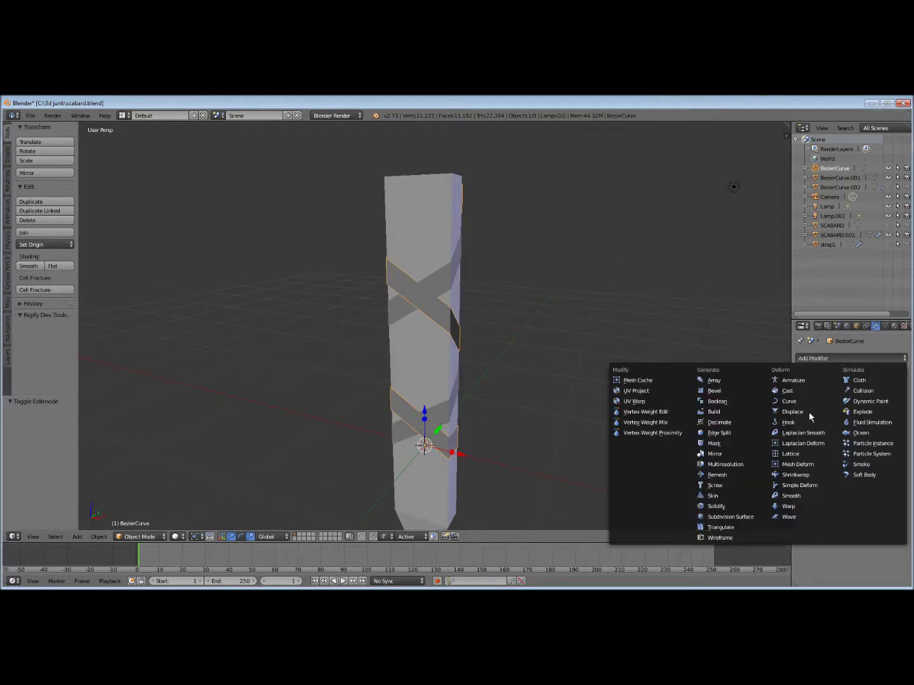
click(738, 508)
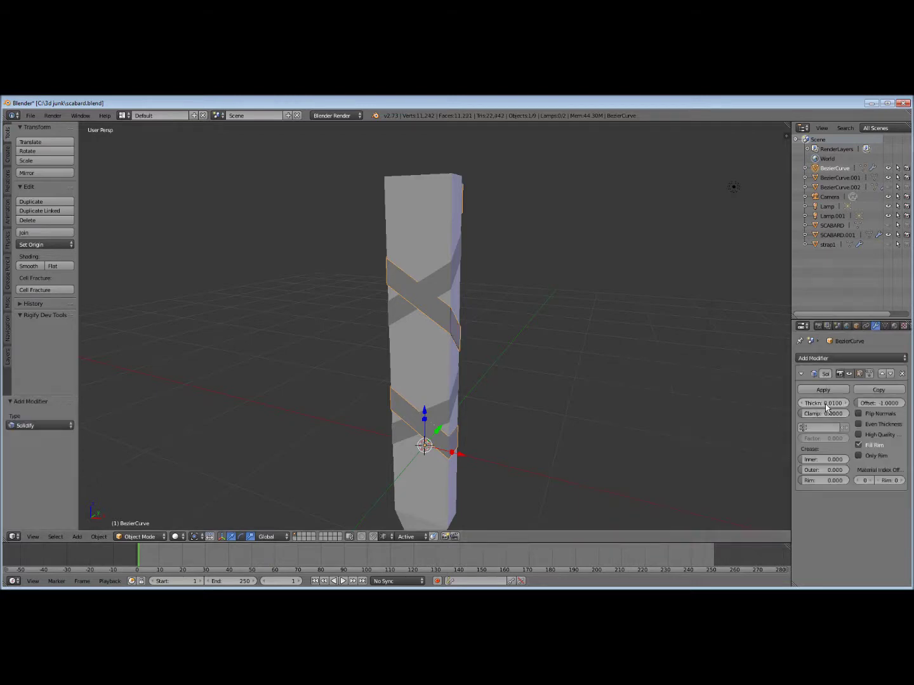
drag(825, 403, 798, 412)
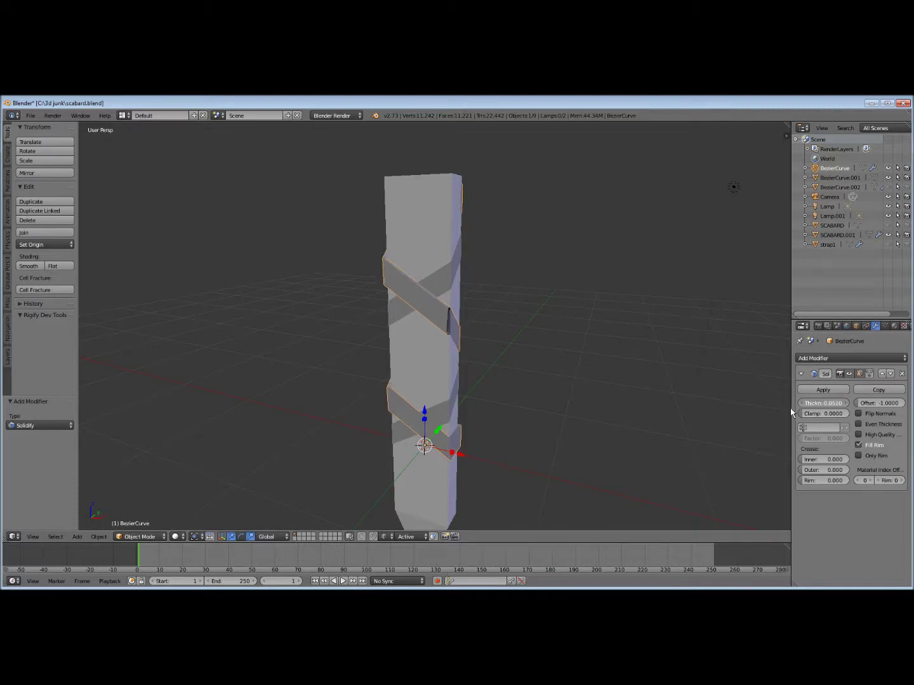
scroll(608, 381, up, 5)
middle_drag(609, 381, 518, 409)
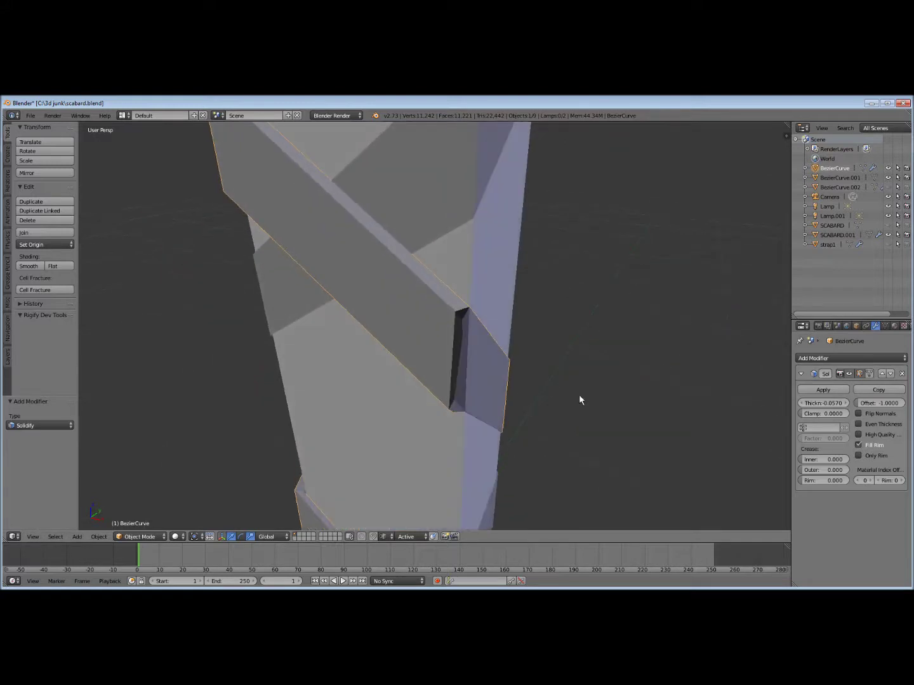
Hide the Solidify preview, recalculate the normals of the whole BezierCurve strap, and show the preview again in Object Mode
key(Tab)
click(614, 385)
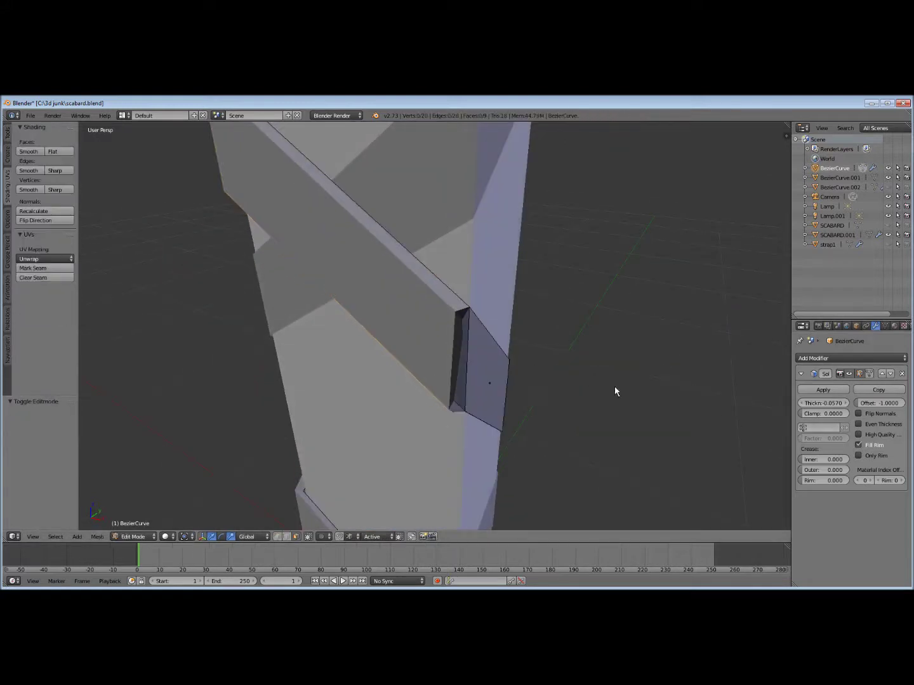
click(848, 374)
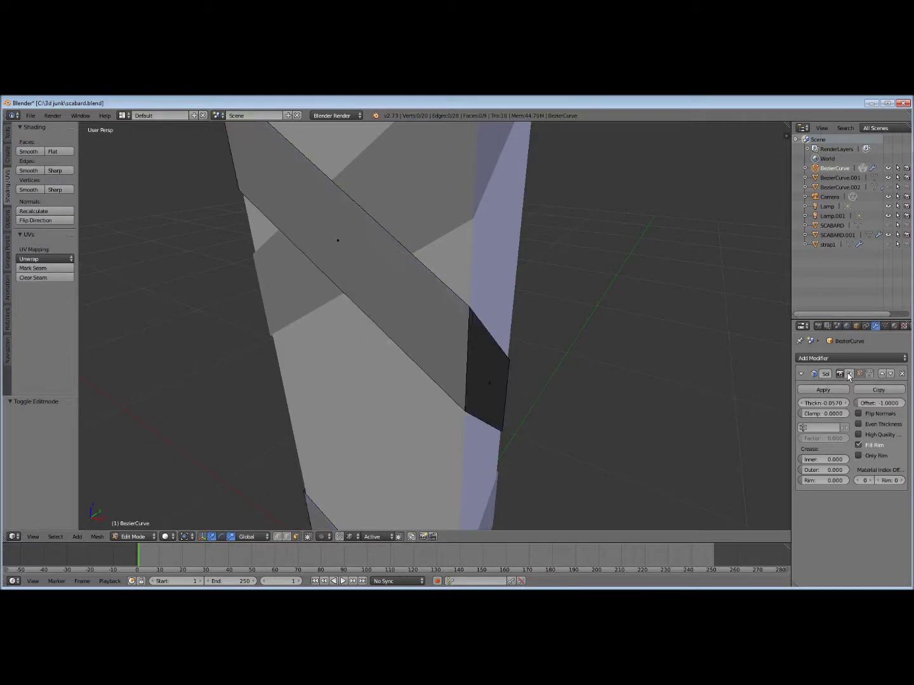
mouse_move(419, 367)
middle_down()
mouse_move(383, 332)
mouse_move(380, 346)
mouse_move(468, 384)
middle_up()
key(a)
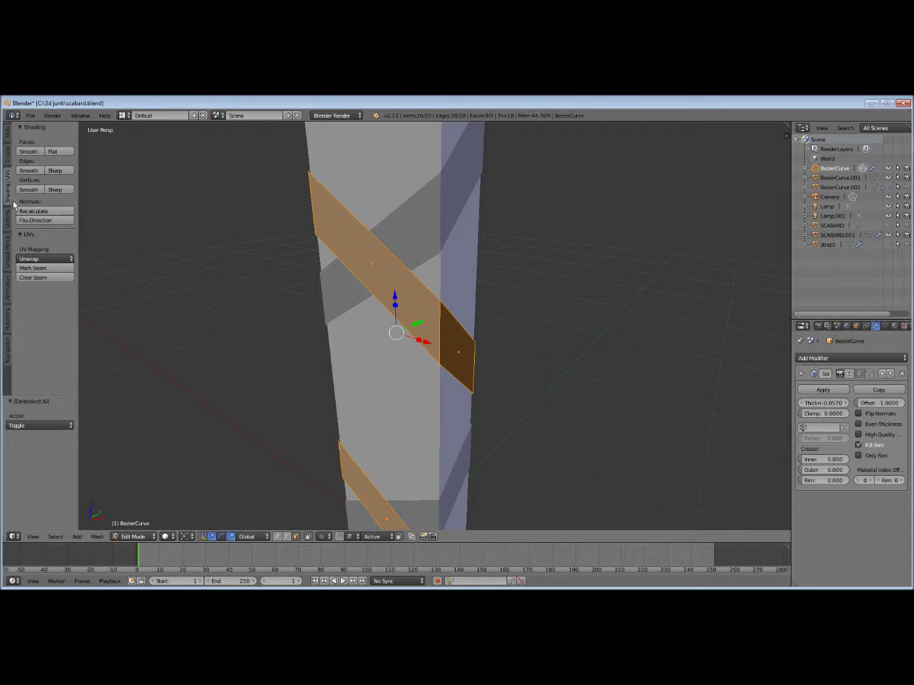
click(42, 211)
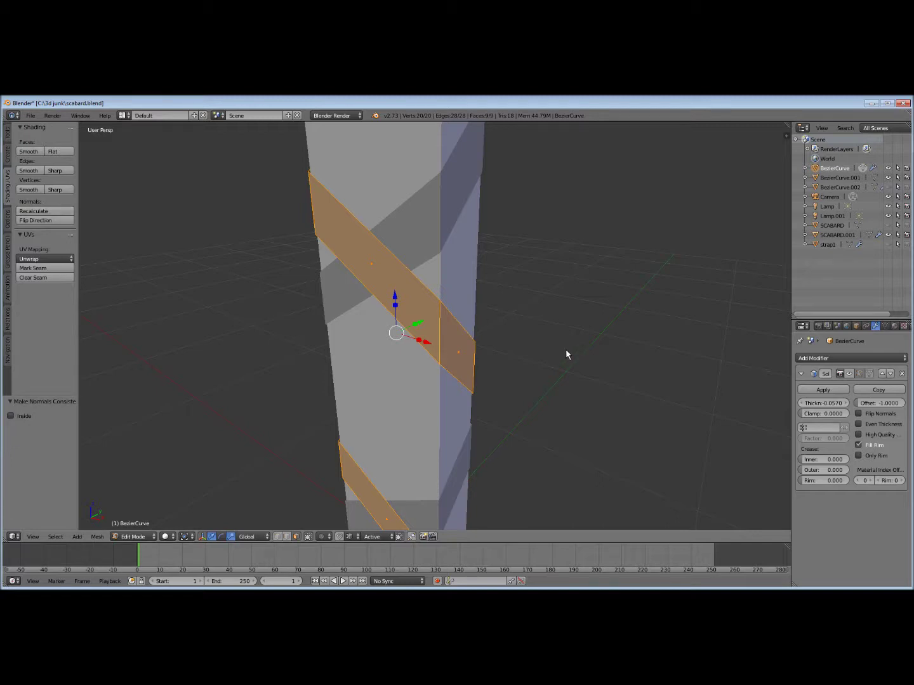
key(Tab)
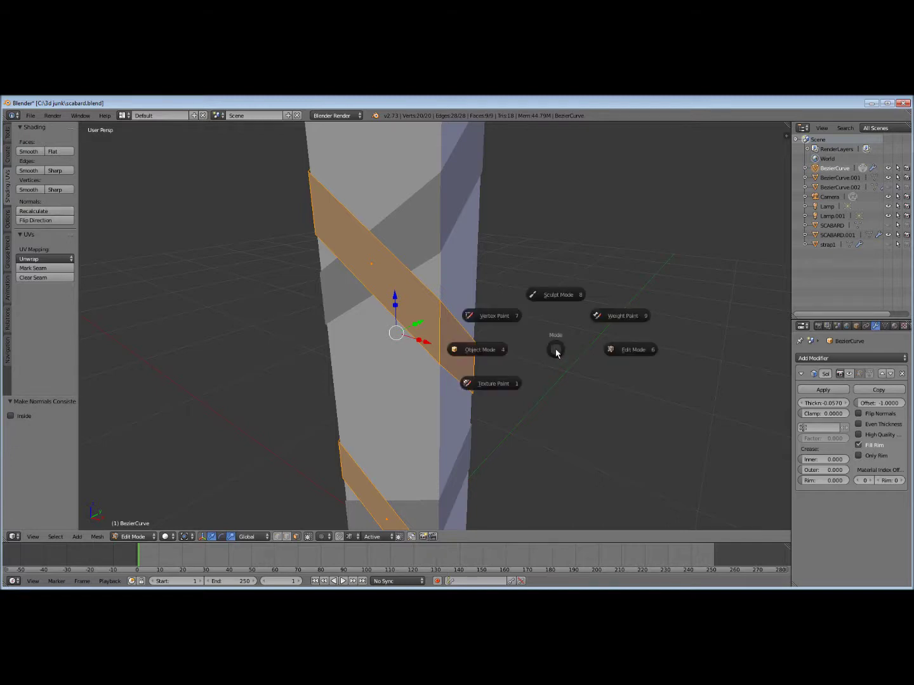
click(491, 353)
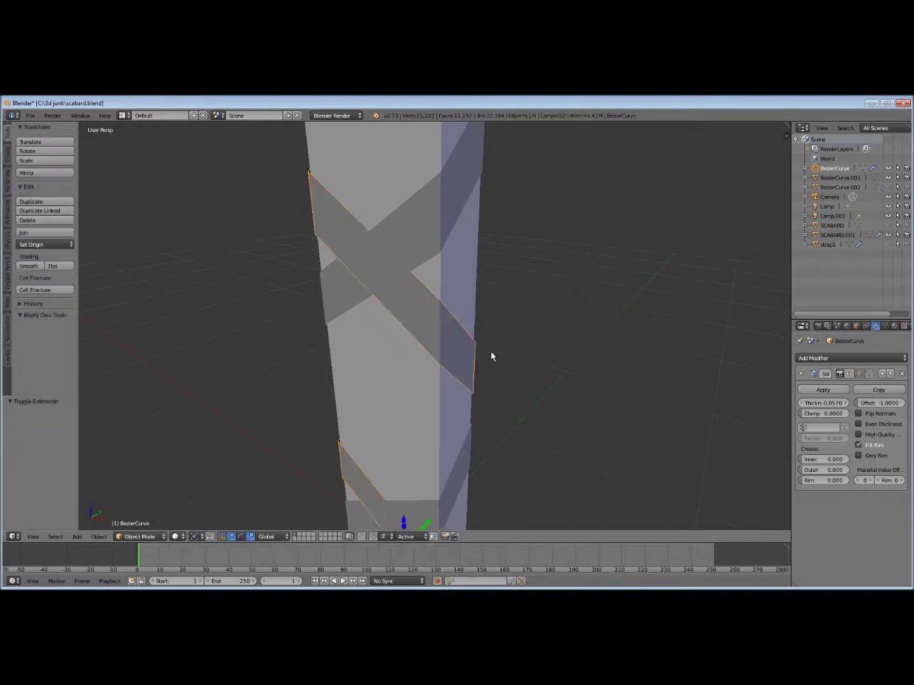
click(850, 374)
mouse_move(535, 335)
middle_down()
mouse_move(494, 345)
mouse_move(544, 333)
middle_up()
Select the crossing strap BezierCurve.001, recalculate normals on all its faces, and return to Object Mode
key(Tab)
right_click(480, 250)
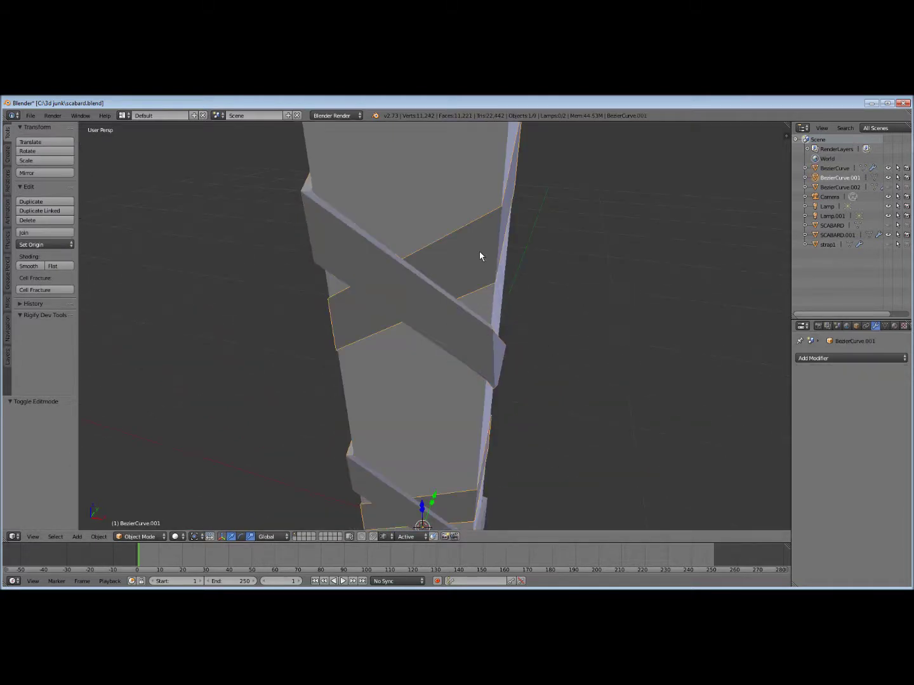
key(Tab)
click(598, 288)
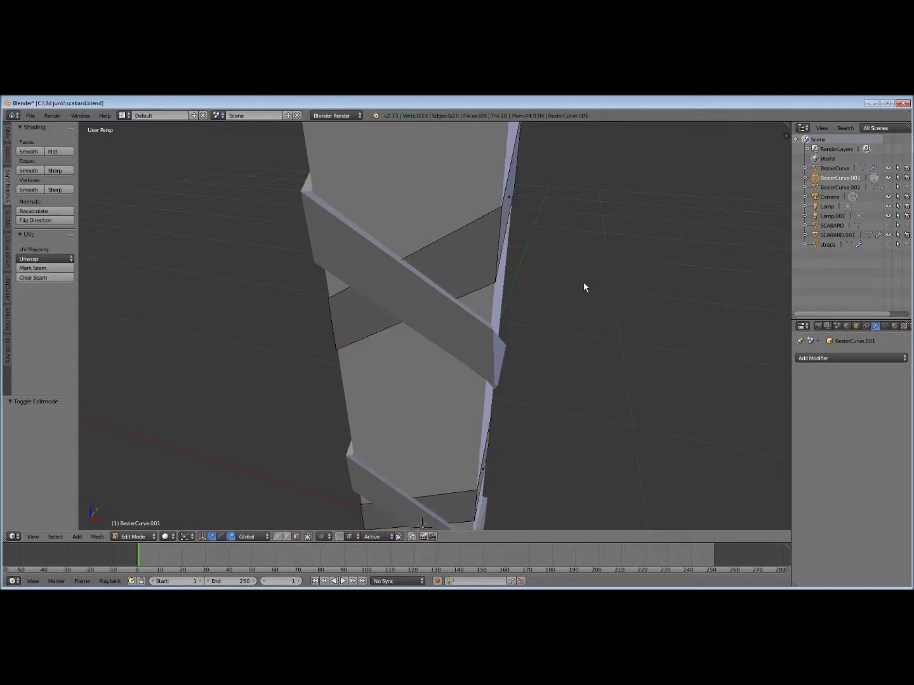
key(a)
click(31, 211)
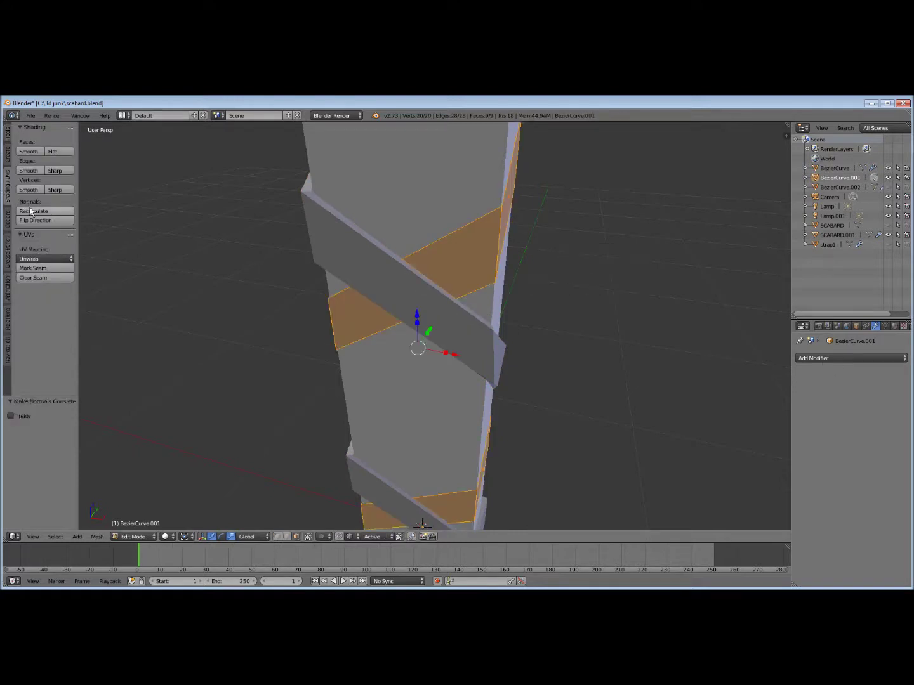
key(Tab)
click(505, 348)
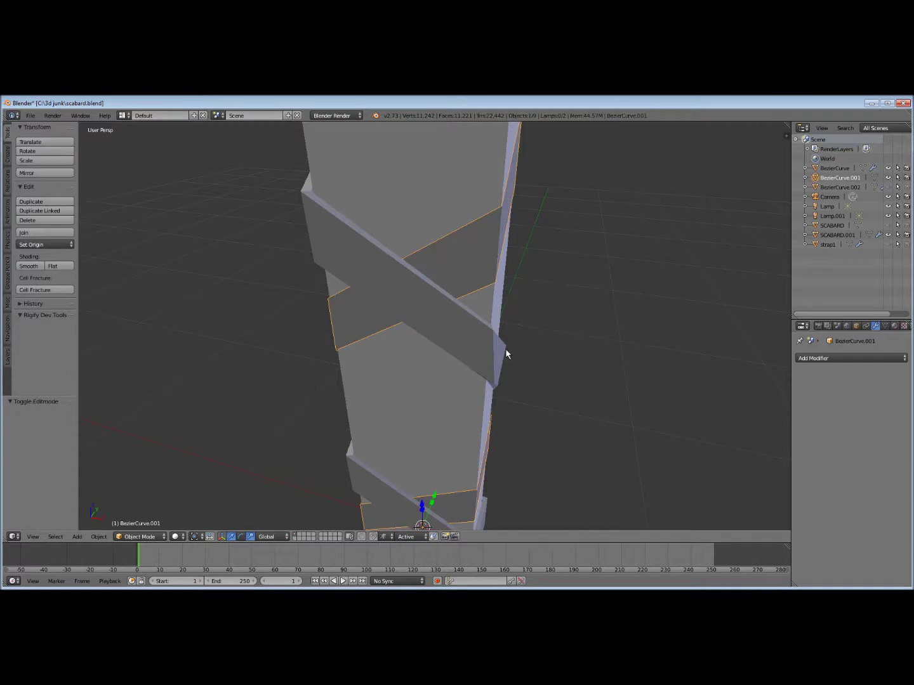
Reselect the BezierCurve strap and set its Solidify thickness to -0.1
middle_drag(506, 349, 384, 356)
right_click(403, 351)
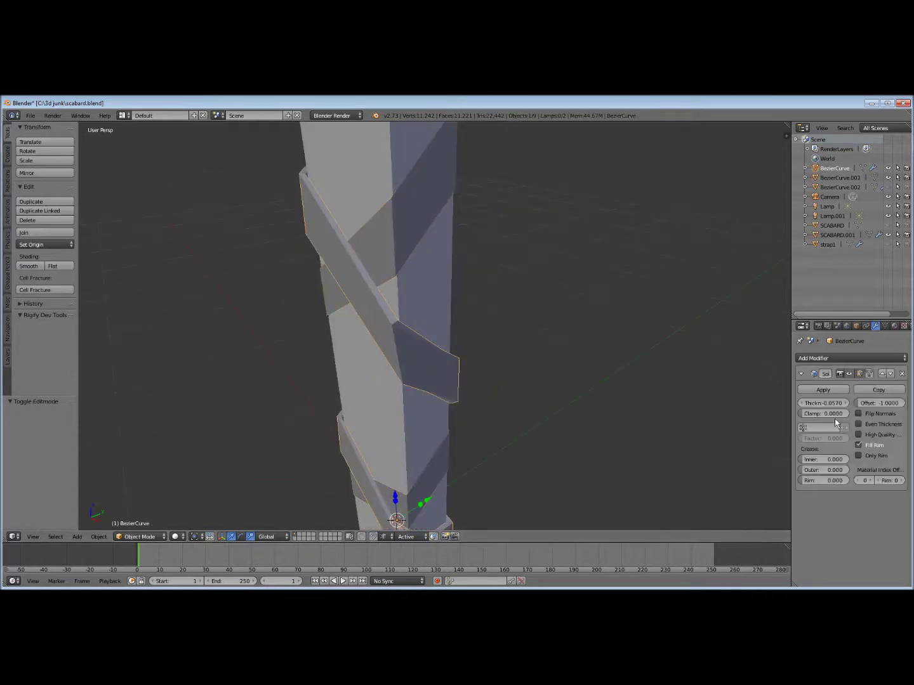
drag(835, 409, 815, 419)
key(Tab)
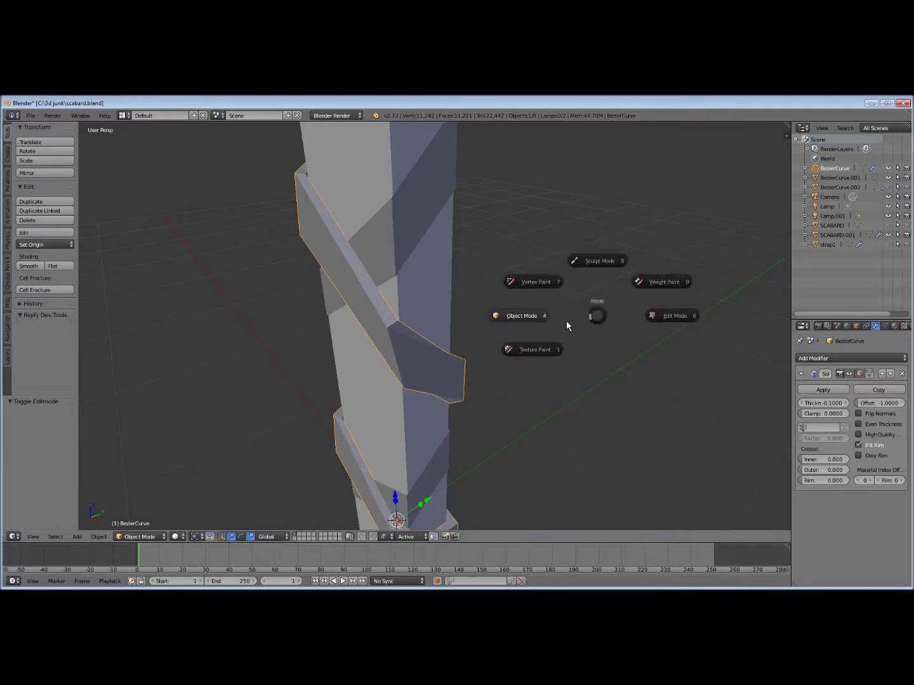
click(508, 310)
Add a Solidify modifier to the crossing strap BezierCurve.001
right_click(409, 227)
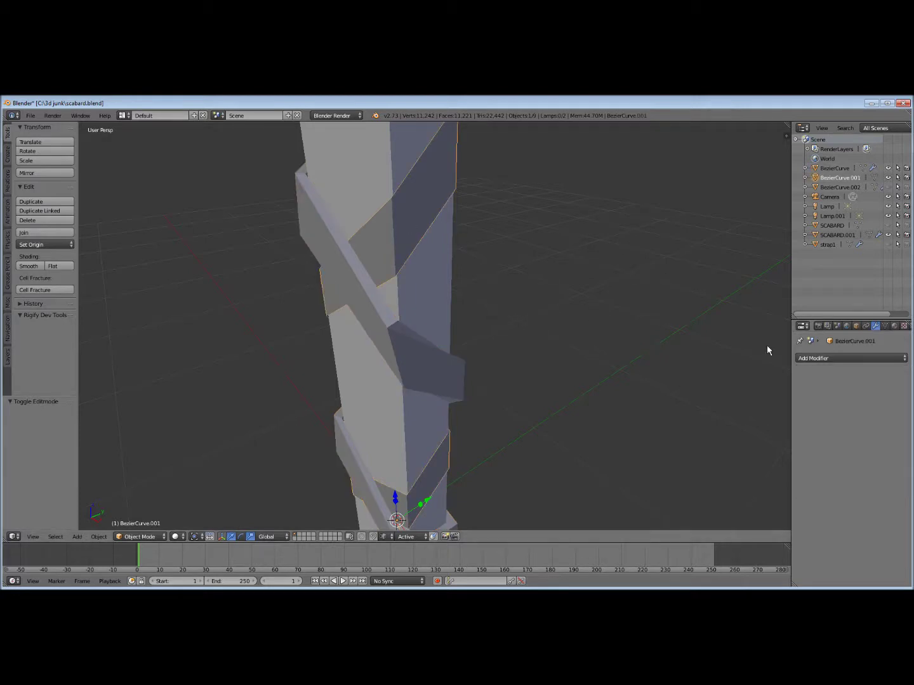
click(825, 358)
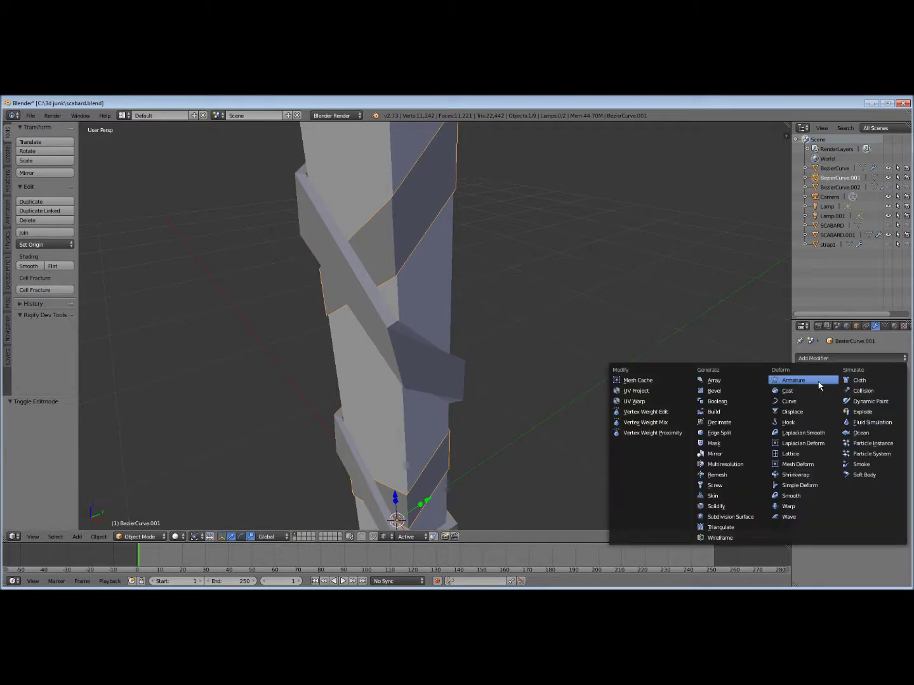
click(733, 506)
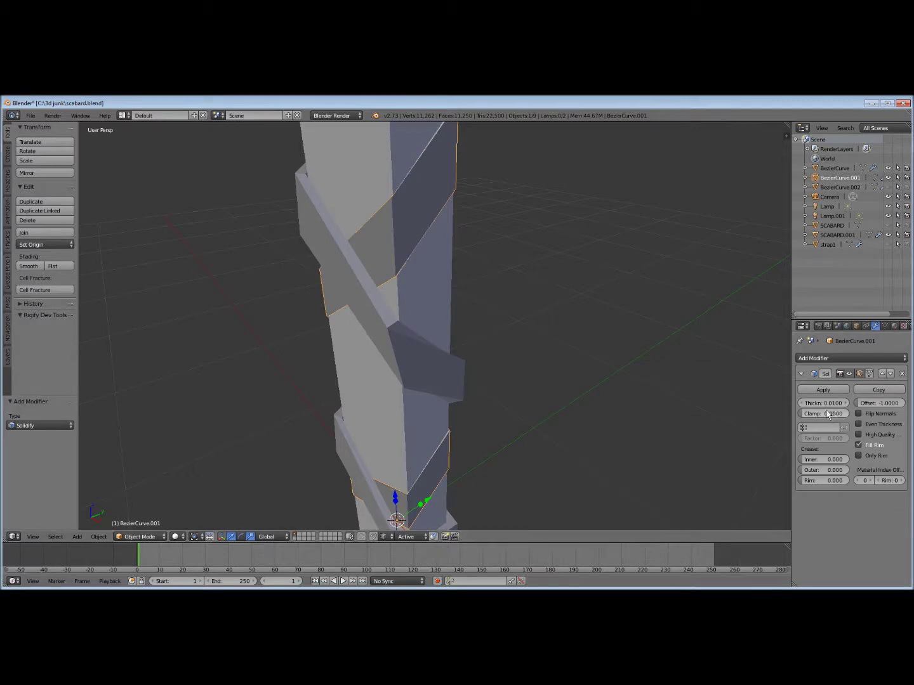
Set the Solidify thickness of the crossing strap BezierCurve.001 to -0.068
drag(835, 406, 813, 414)
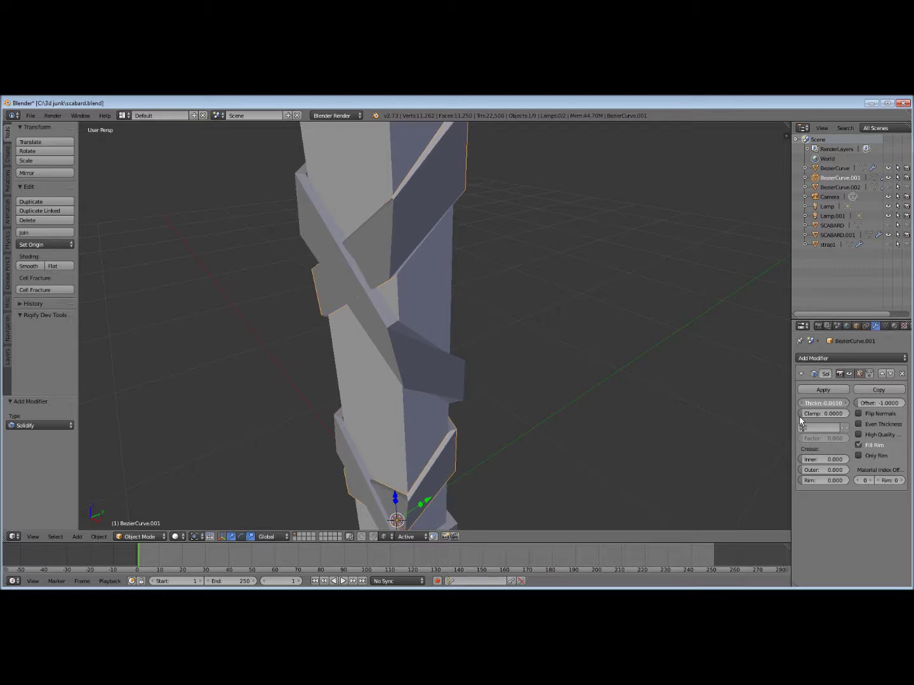
middle_drag(619, 388, 524, 367)
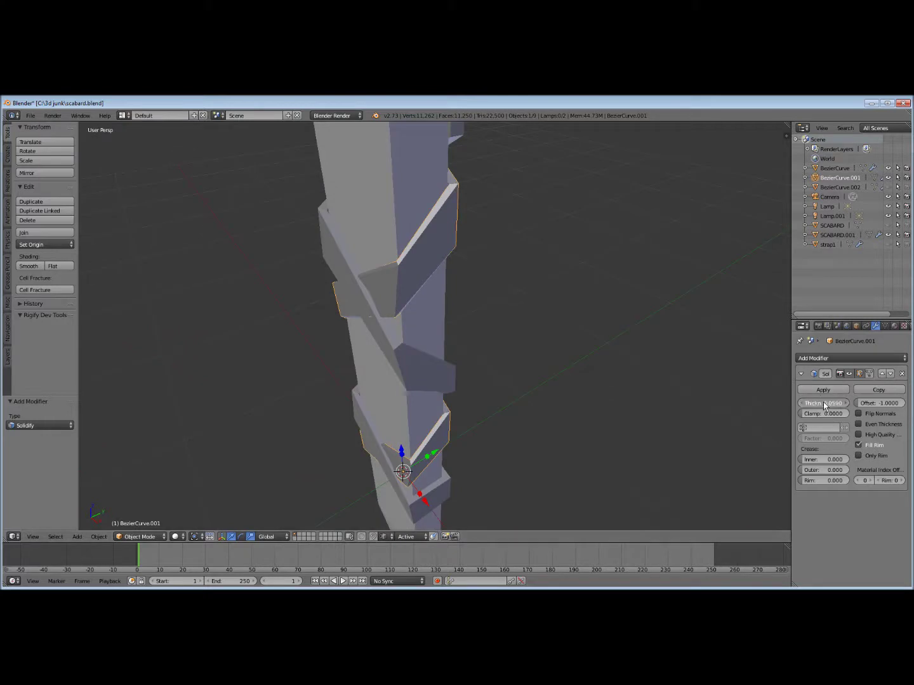
key(minus)
drag(817, 404, 825, 408)
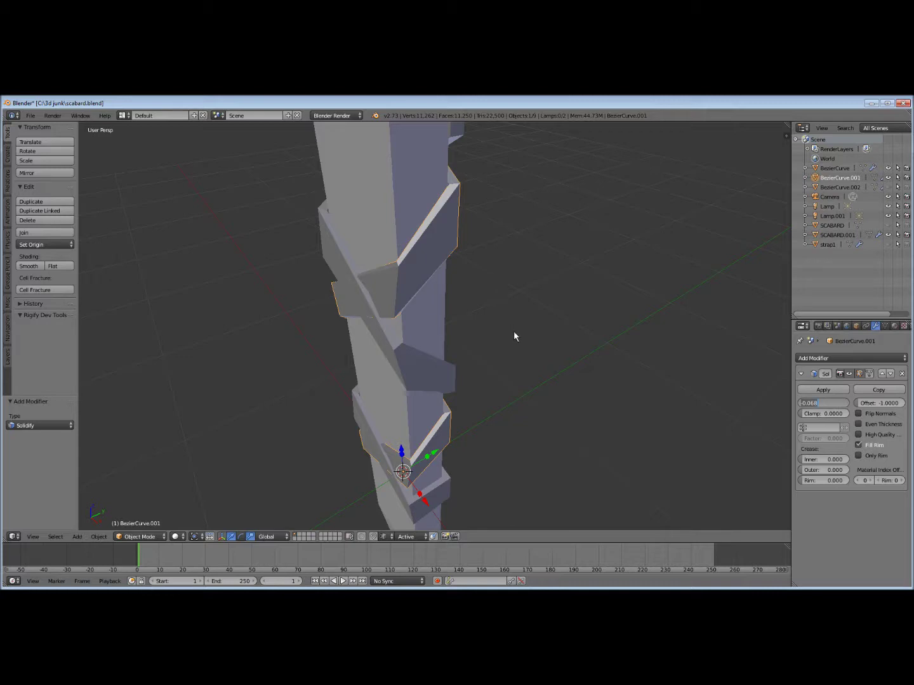
key(Return)
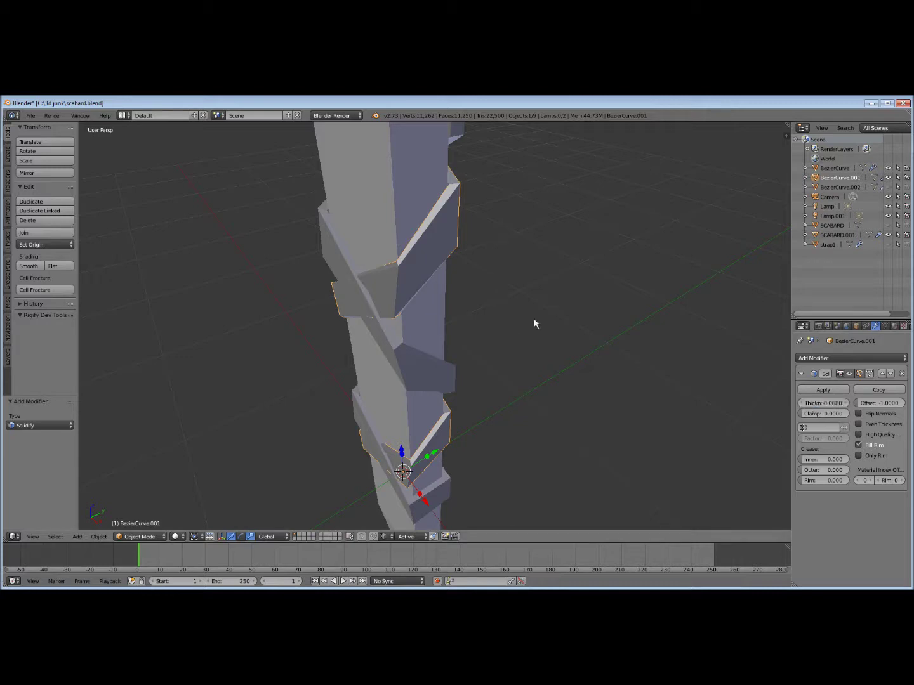
Select the BezierCurve strap and set its Solidify thickness to -0.11
middle_drag(534, 319, 372, 339)
scroll(523, 324, up, 4)
right_click(329, 340)
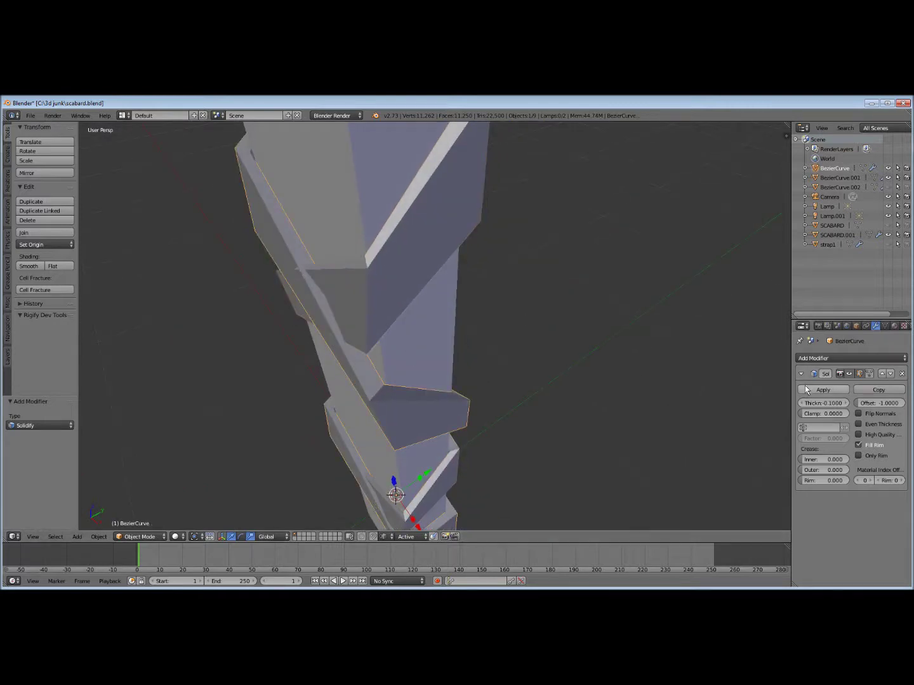
mouse_move(819, 409)
mouse_down()
mouse_move(806, 411)
mouse_move(821, 418)
mouse_up()
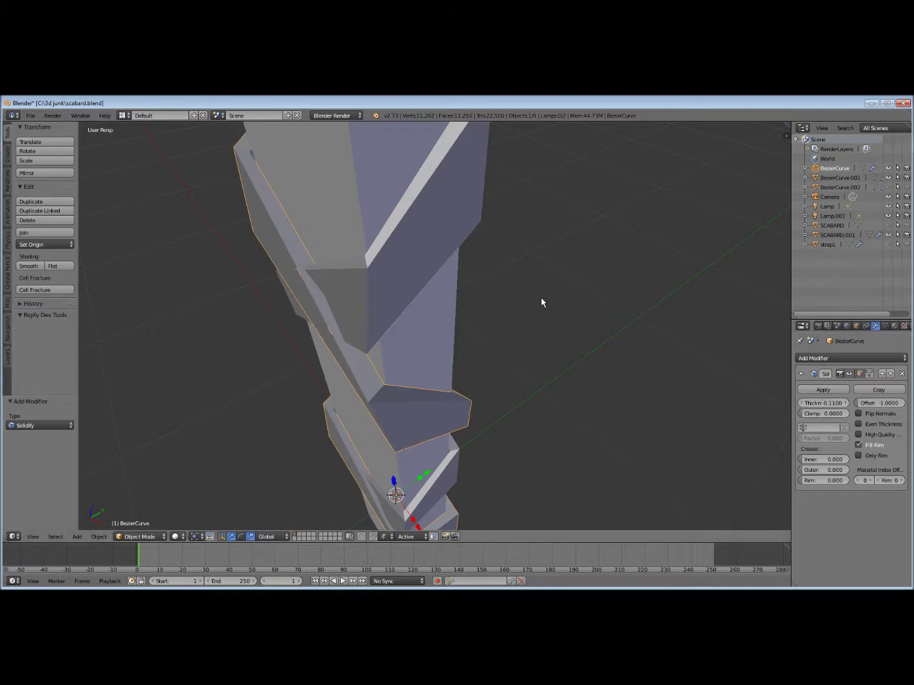
Reselect the crossing strap BezierCurve.001 and set its Solidify offset to about -0.0909
right_click(362, 283)
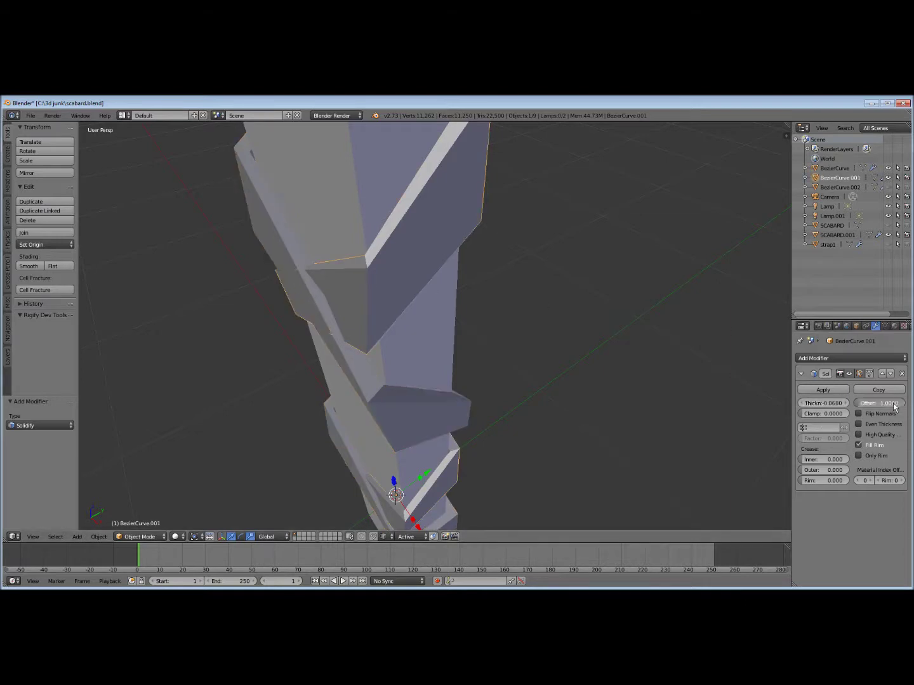
mouse_move(888, 409)
mouse_down()
mouse_move(7, 426)
mouse_move(883, 409)
mouse_up()
middle_drag(559, 333, 371, 302)
scroll(576, 315, down, 3)
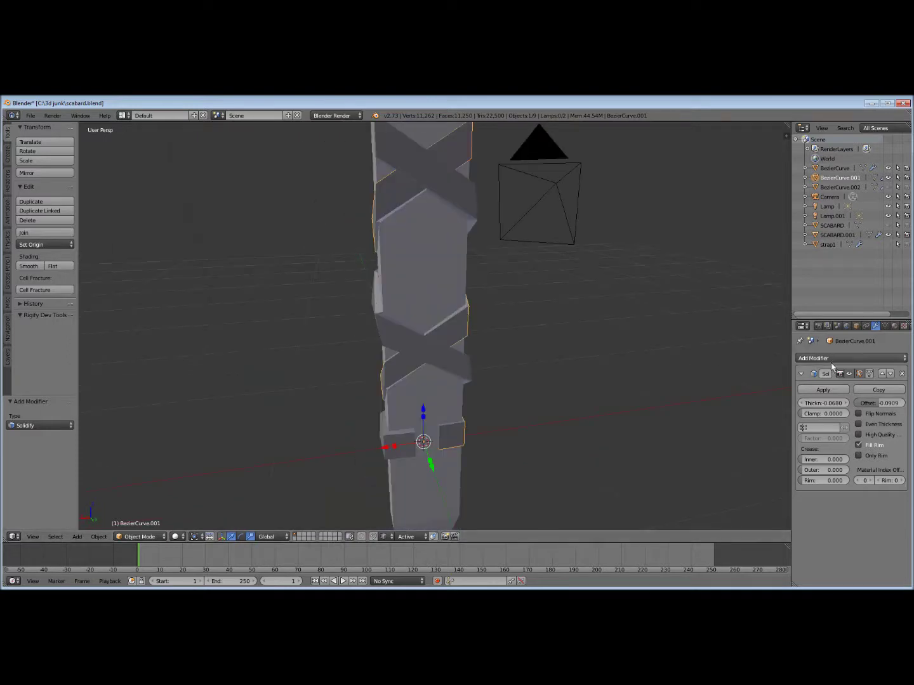
Apply the Solidify modifier on BezierCurve.001 and on the BezierCurve strap
click(824, 390)
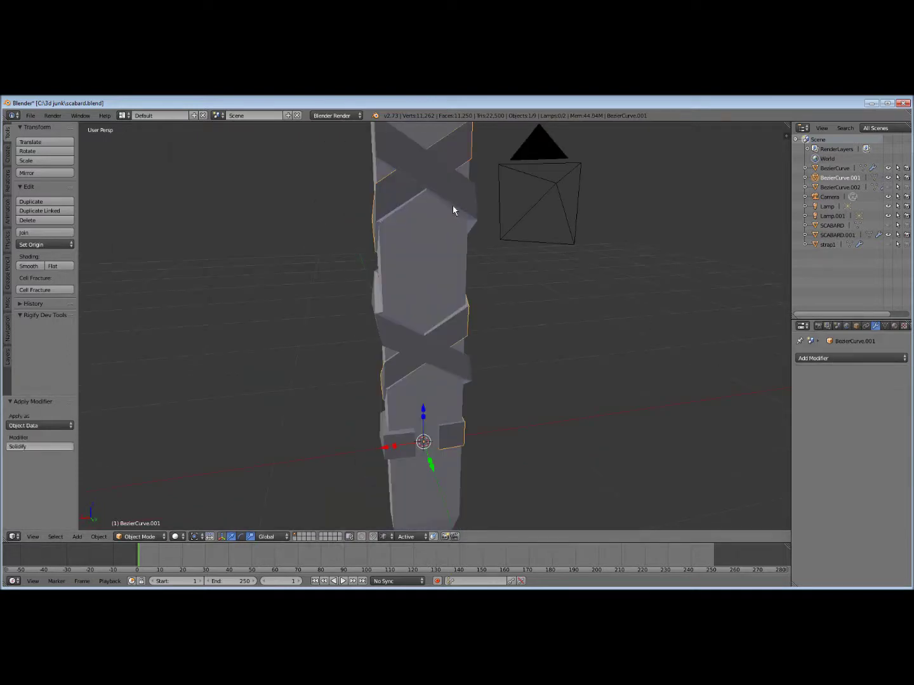
right_click(453, 210)
click(823, 390)
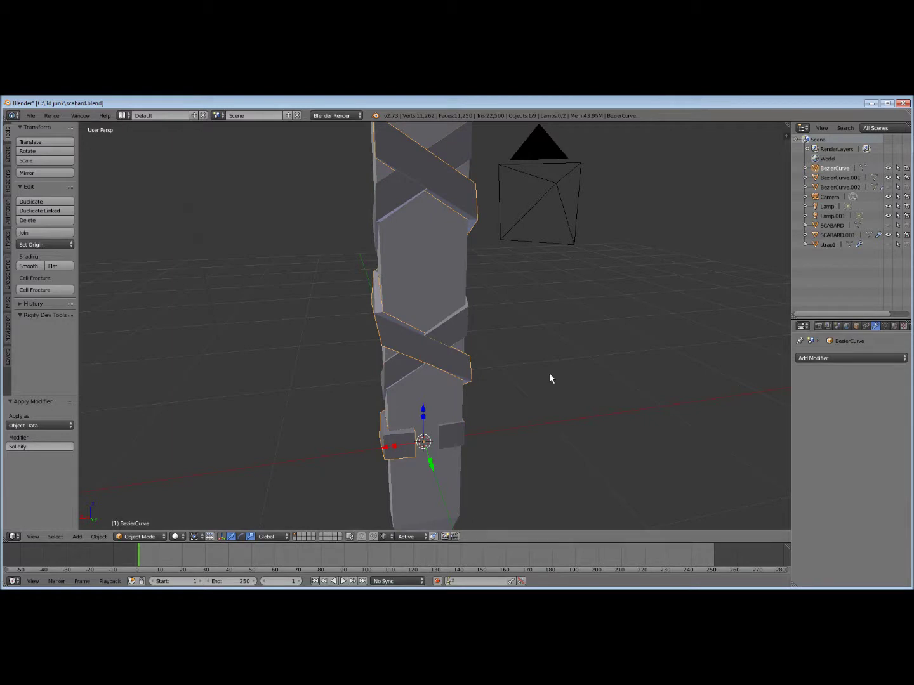
Select both straps with BezierCurve as the active object and join them into one object
middle_drag(581, 402, 465, 450)
right_click(466, 453)
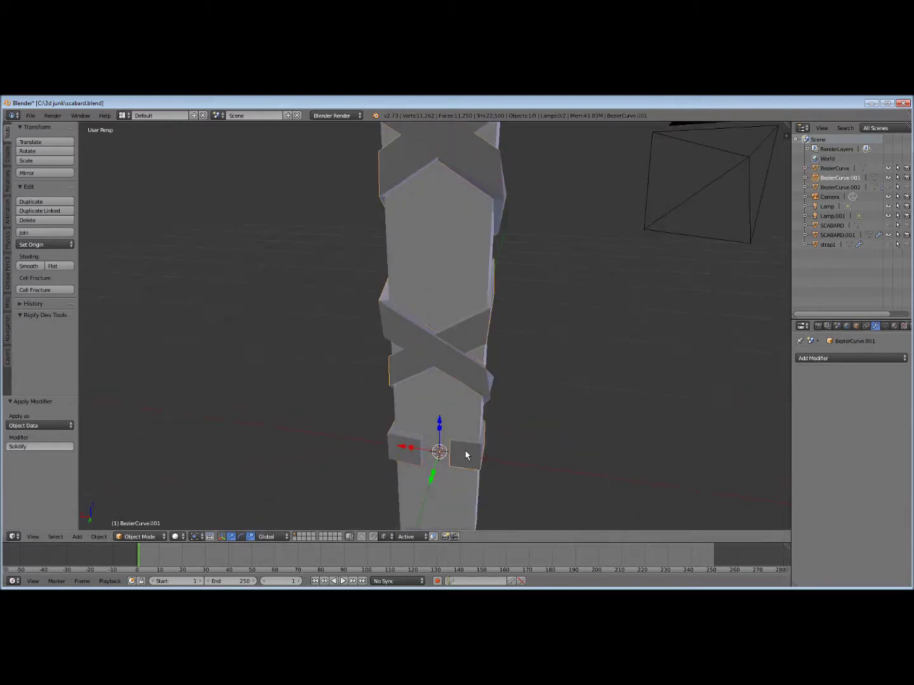
shift+right_click(409, 458)
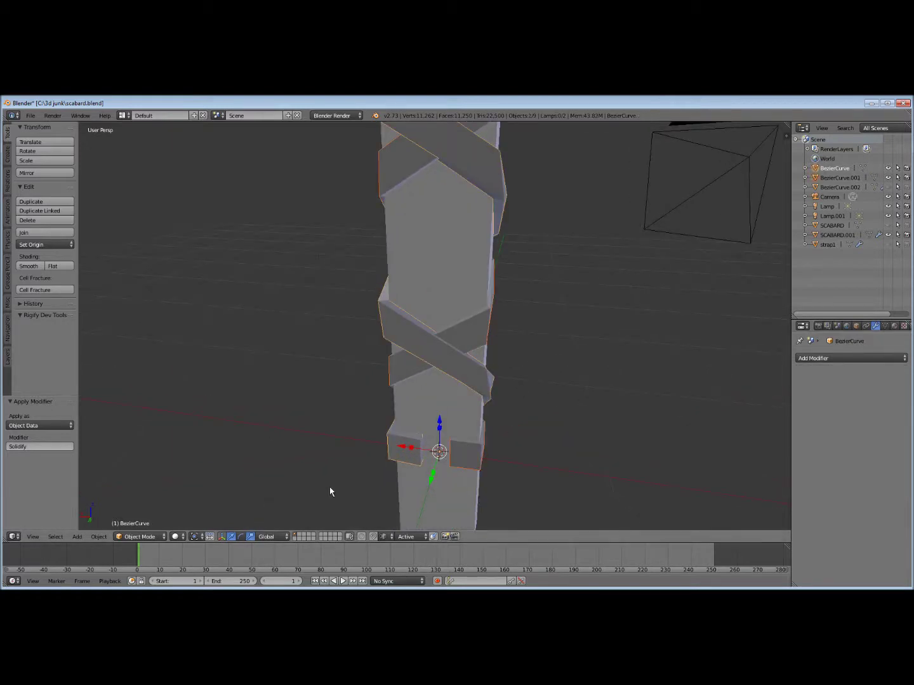
click(98, 537)
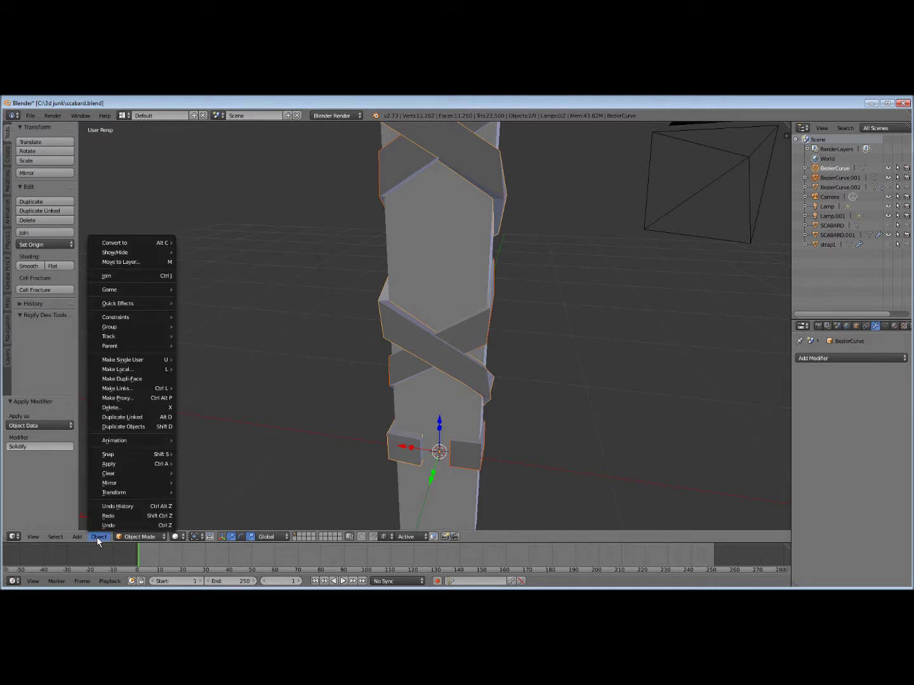
click(108, 277)
In Edit Mode, select one strap's end face at the lowest gap and move it along Y by about -0.019, plus another -0.006
mouse_move(460, 408)
shift+middle_down()
mouse_move(485, 373)
mouse_move(476, 422)
mouse_move(530, 414)
mouse_move(533, 390)
mouse_move(568, 365)
mouse_move(613, 374)
shift+middle_up()
scroll(485, 373, up, 5)
key(Tab)
click(600, 396)
right_click(589, 364)
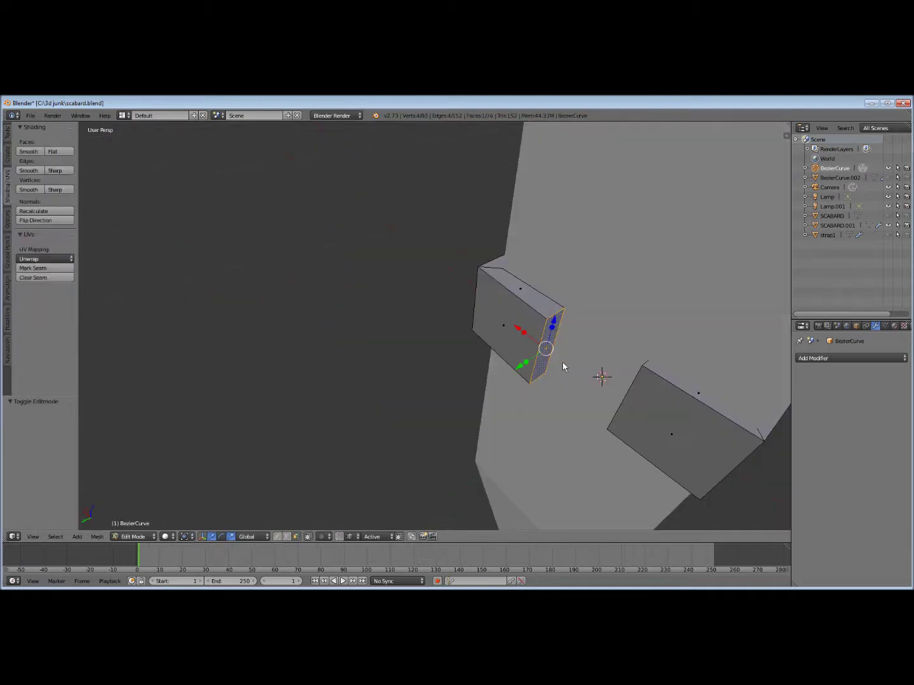
mouse_move(526, 367)
mouse_down()
mouse_move(519, 374)
mouse_move(527, 374)
mouse_up()
middle_drag(527, 374, 420, 317)
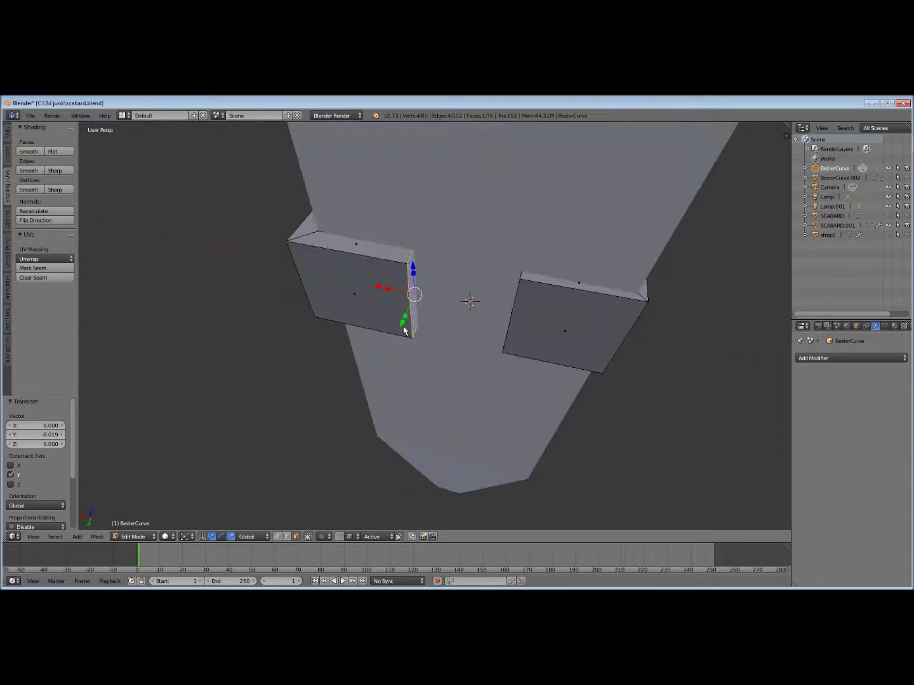
drag(404, 329, 403, 329)
middle_drag(404, 329, 443, 317)
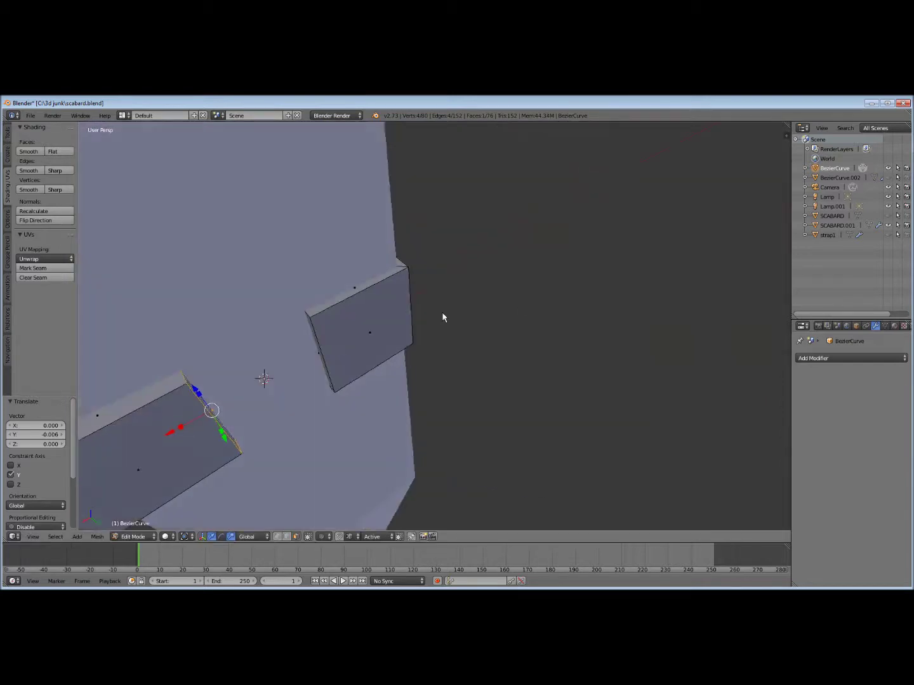
Delete the two strap end faces that face each other across the lowest gap
shift+right_click(312, 329)
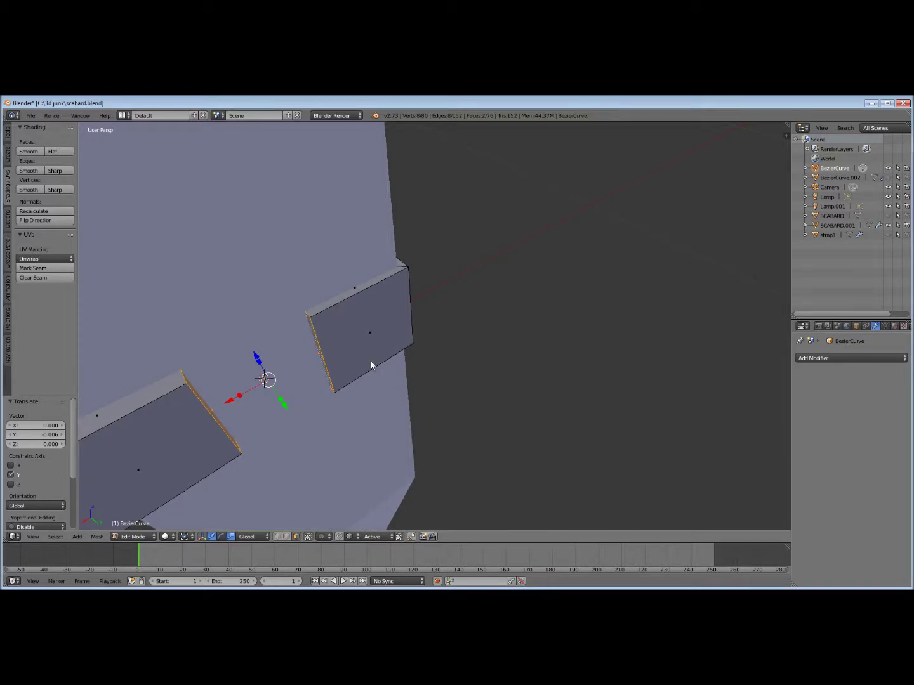
key(x)
click(372, 360)
Select the open edge loops of both strap ends and close the gap between them with Bridge Edge Loops
middle_drag(358, 380, 398, 326)
right_click(343, 377)
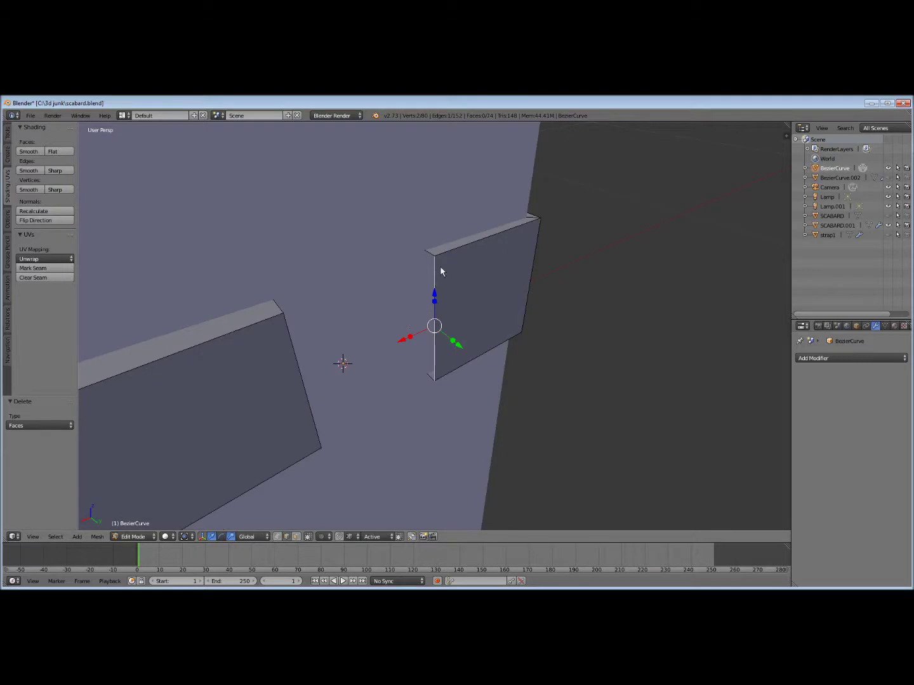
middle_drag(441, 271, 310, 293)
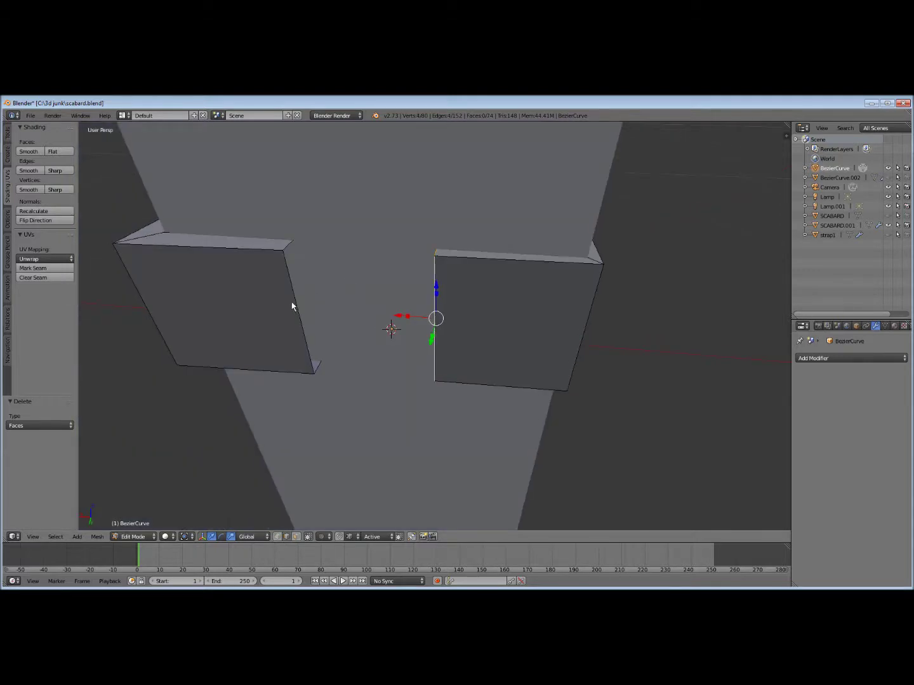
shift+right_click(292, 306)
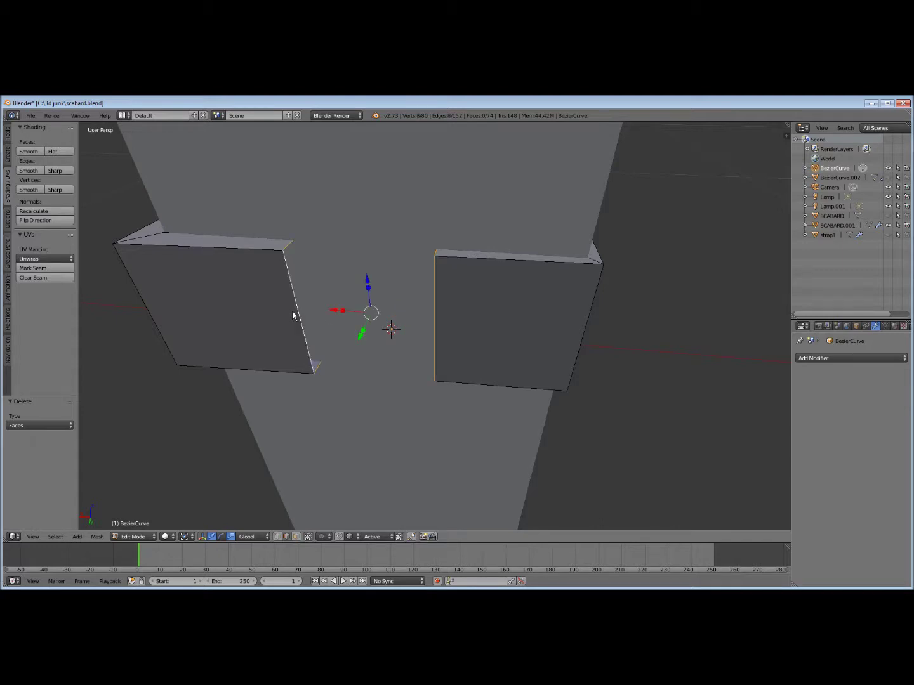
middle_drag(292, 315, 345, 329)
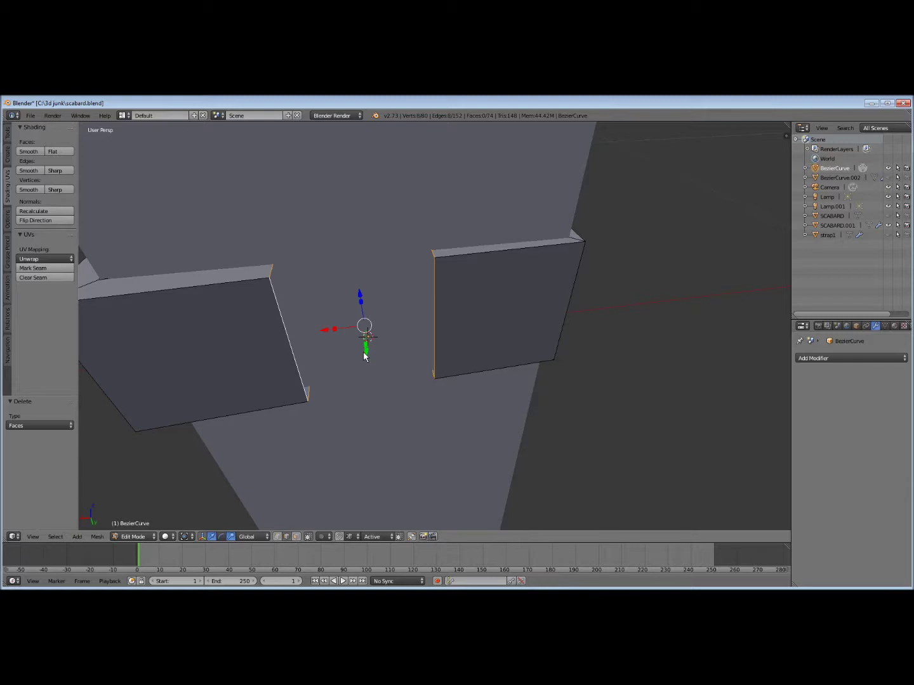
key(ctrl+e)
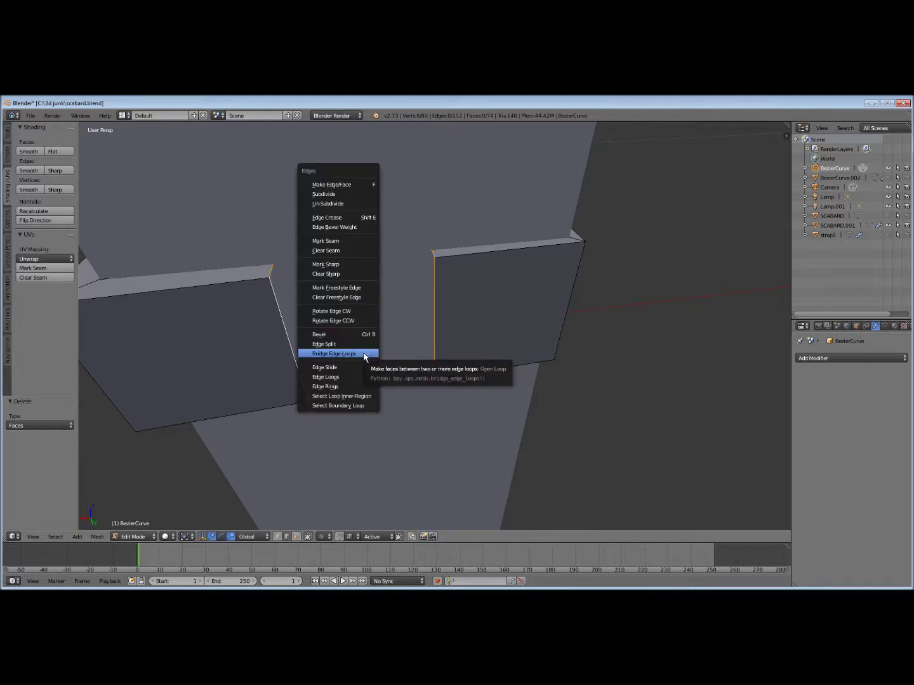
click(365, 357)
middle_drag(365, 358, 309, 456)
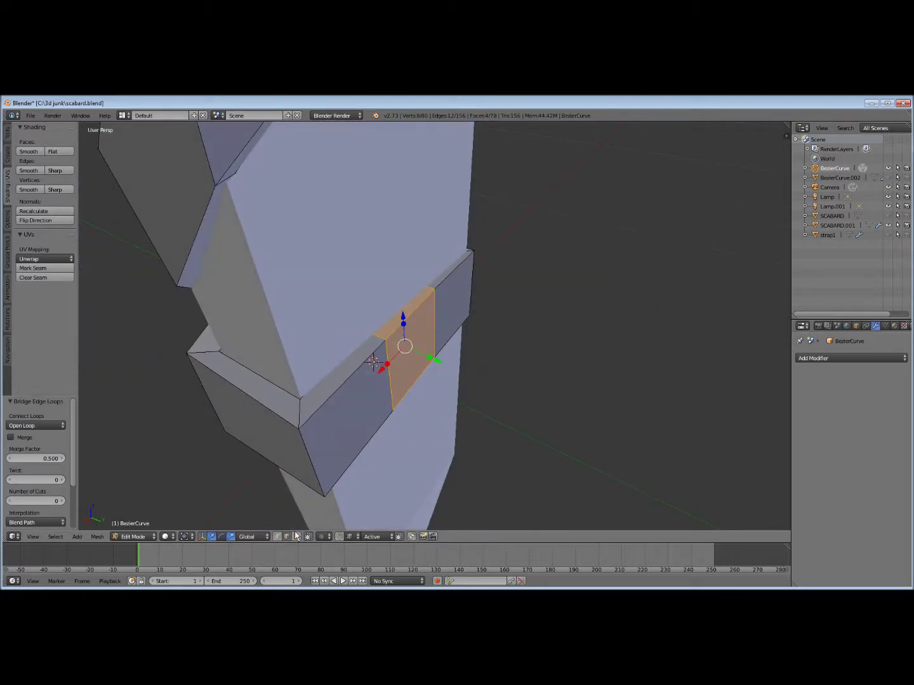
Select the edge loop at the lowest band's corner and nudge it along Z in Normal orientation, about -0.015 in X and Y
right_click(308, 469)
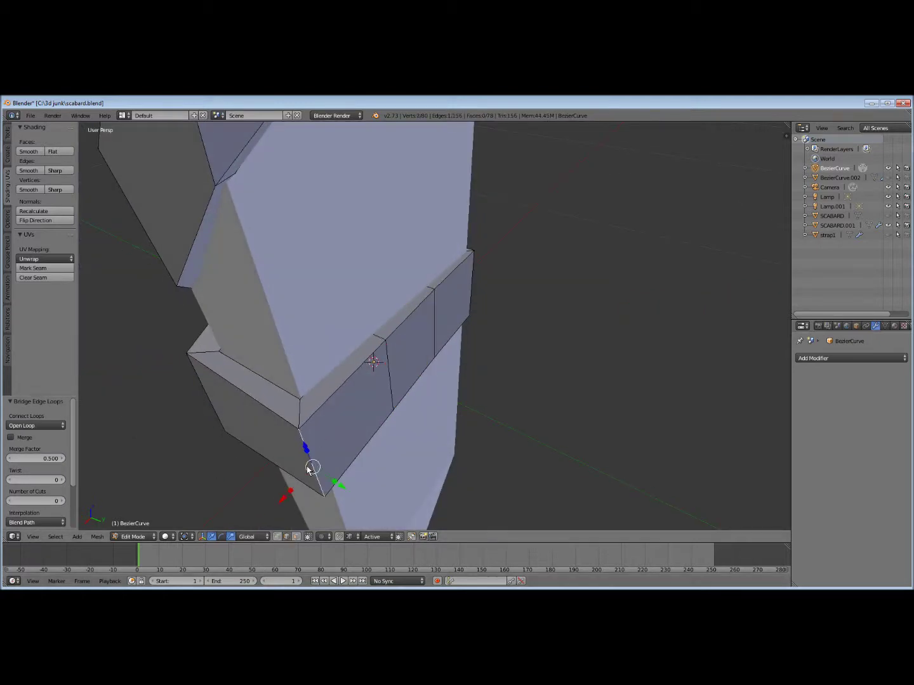
alt+right_click(307, 470)
click(252, 538)
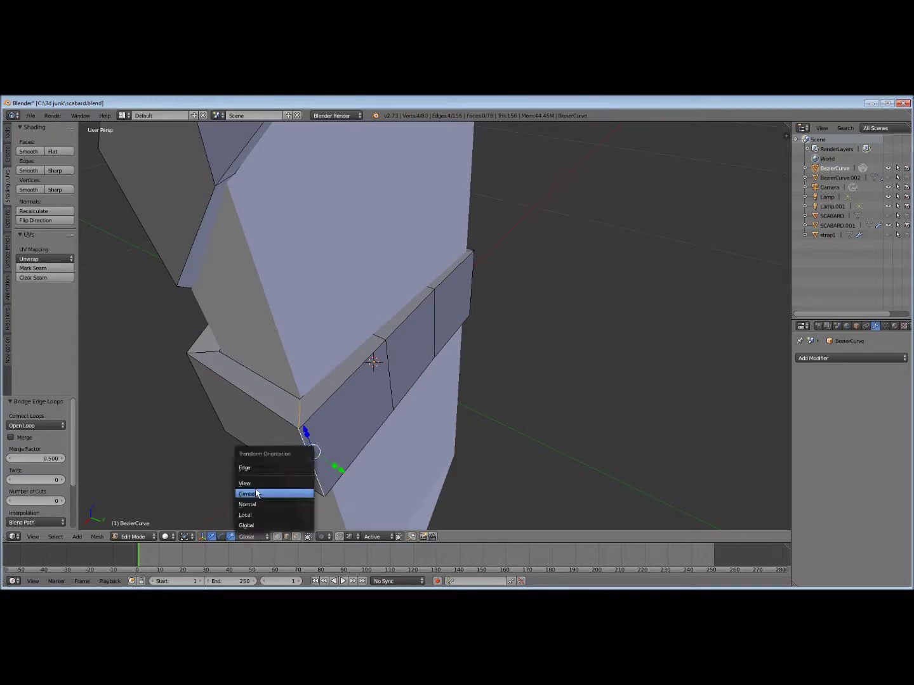
click(254, 504)
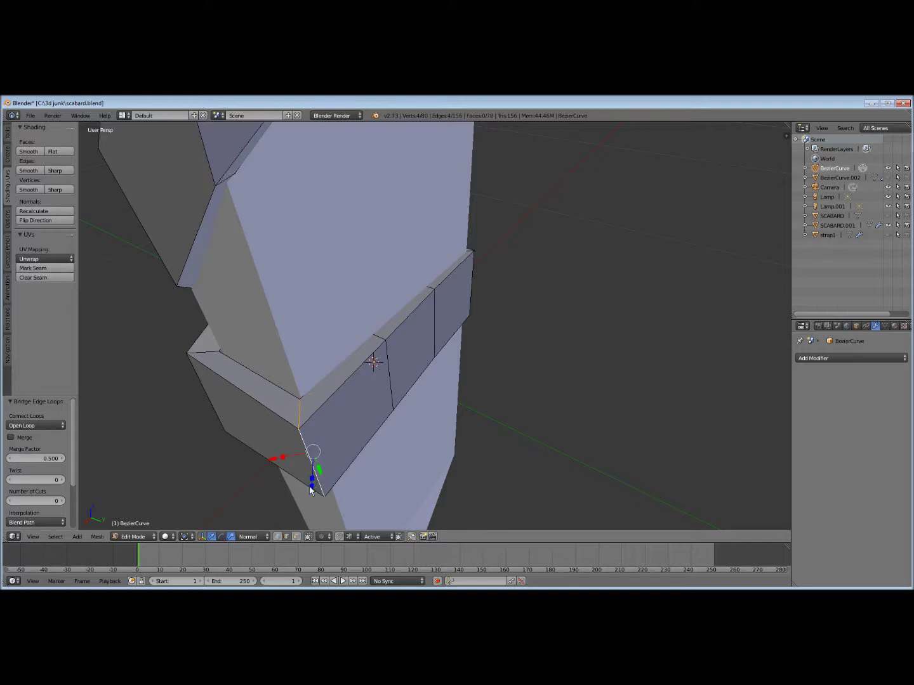
drag(311, 488, 311, 478)
middle_drag(311, 478, 446, 405)
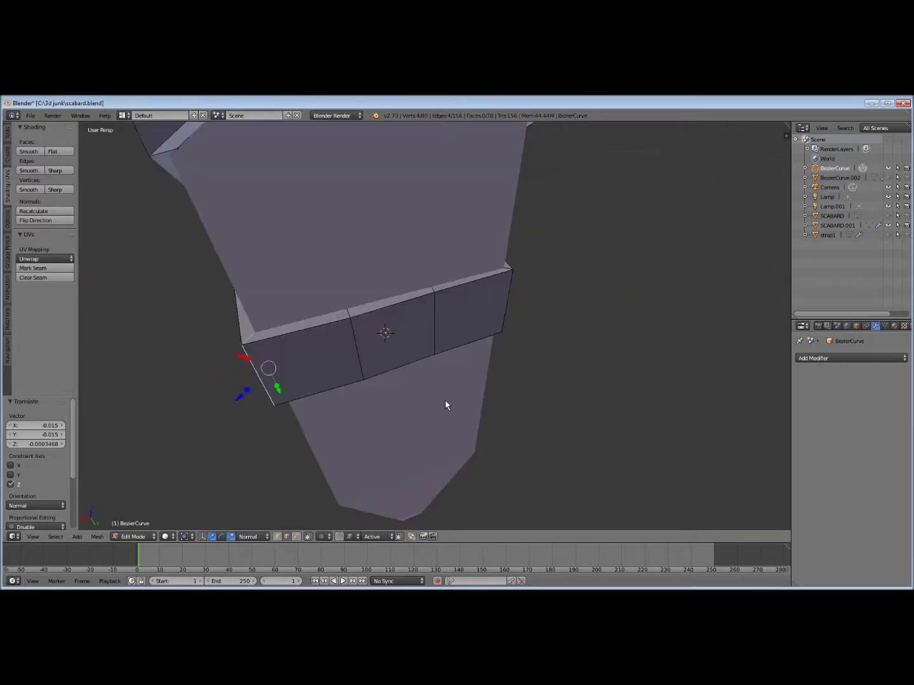
Move the bridge's seam edge loop about -0.008 along Y in Global orientation and return to Object Mode
right_click(352, 345)
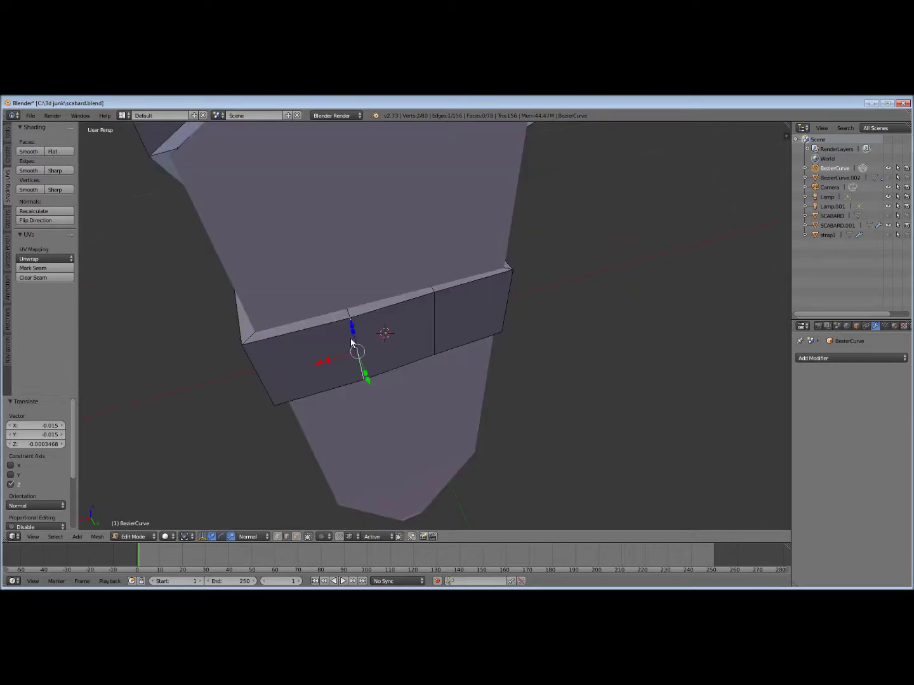
click(254, 536)
click(306, 487)
drag(363, 378, 362, 368)
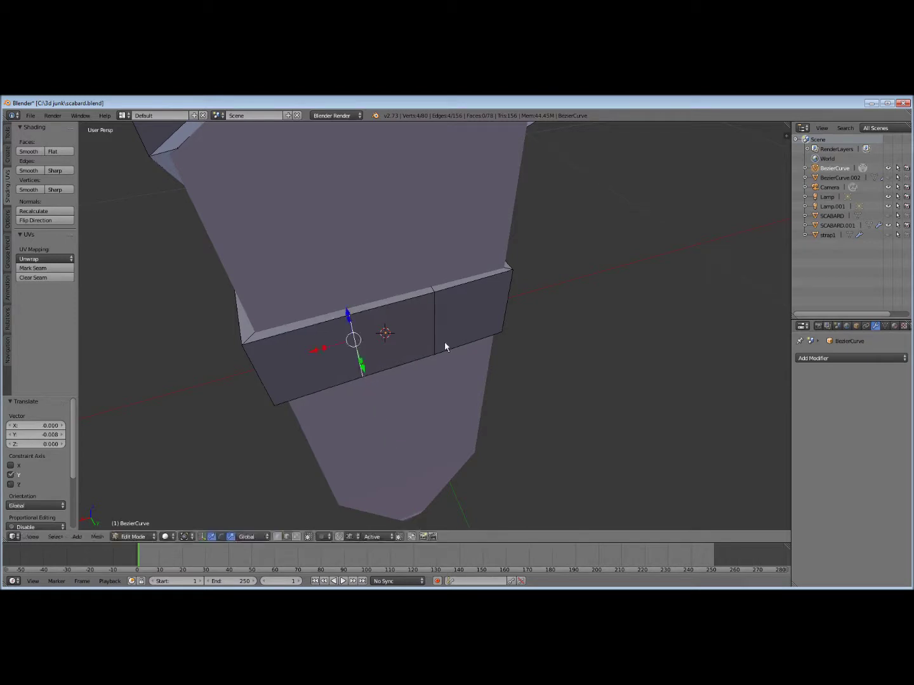
key(Tab)
click(479, 311)
Add a Subdivision Surface modifier to the joined straps, set it to Simple with 2 view subdivisions, and apply it
scroll(470, 302, down, 5)
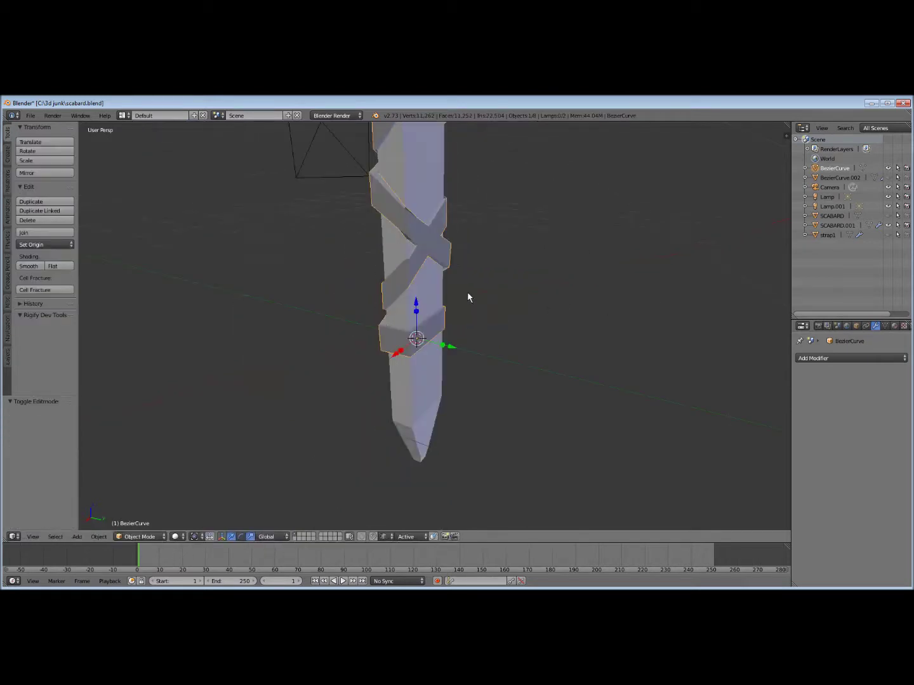
scroll(468, 298, down, 3)
middle_drag(543, 297, 866, 362)
scroll(502, 302, up, 5)
click(866, 358)
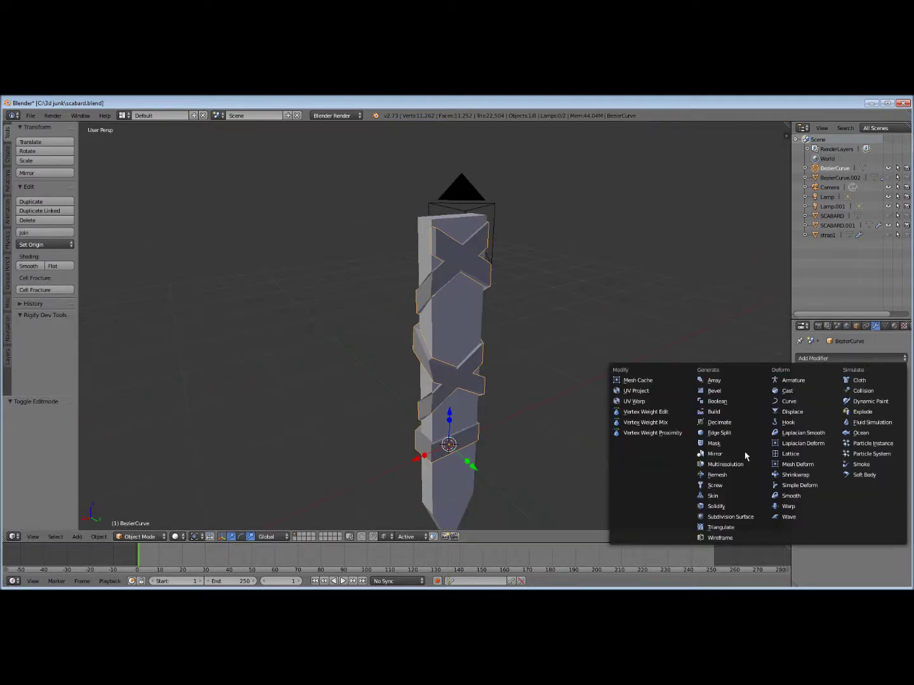
click(730, 517)
middle_drag(566, 397, 540, 392)
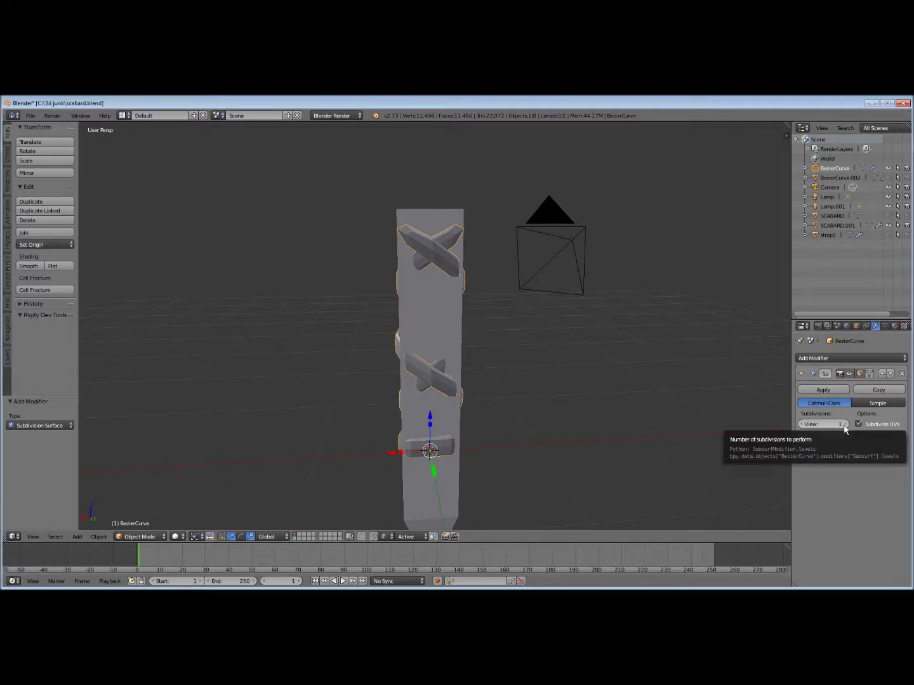
click(845, 425)
click(878, 403)
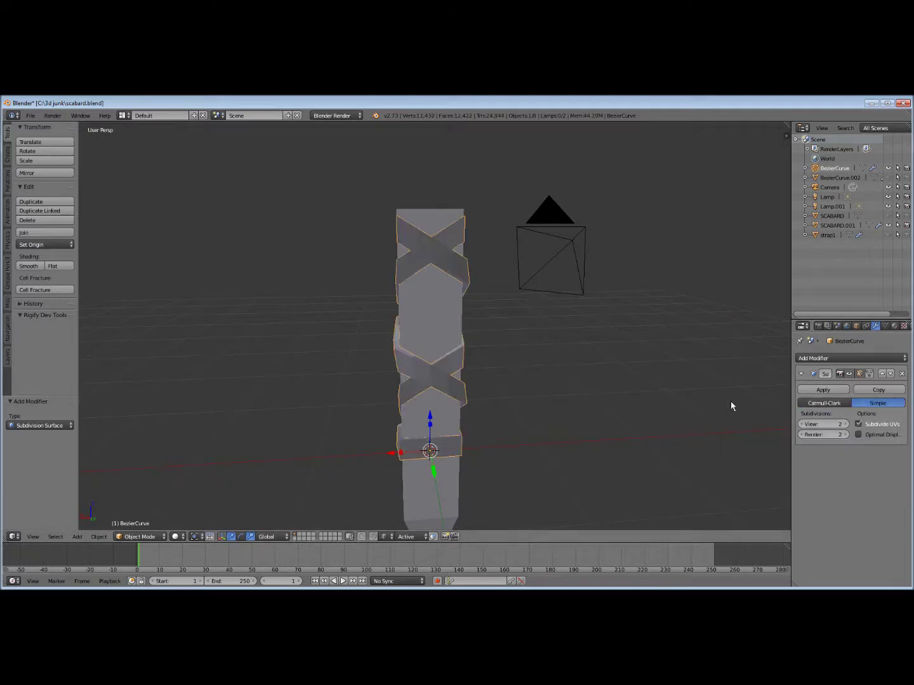
middle_drag(730, 402, 664, 412)
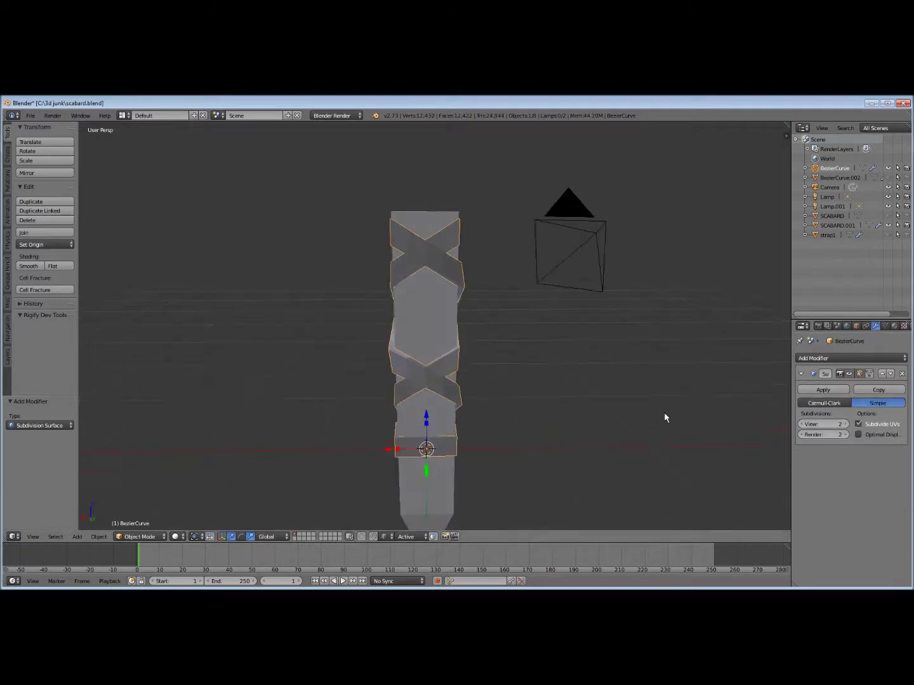
click(825, 391)
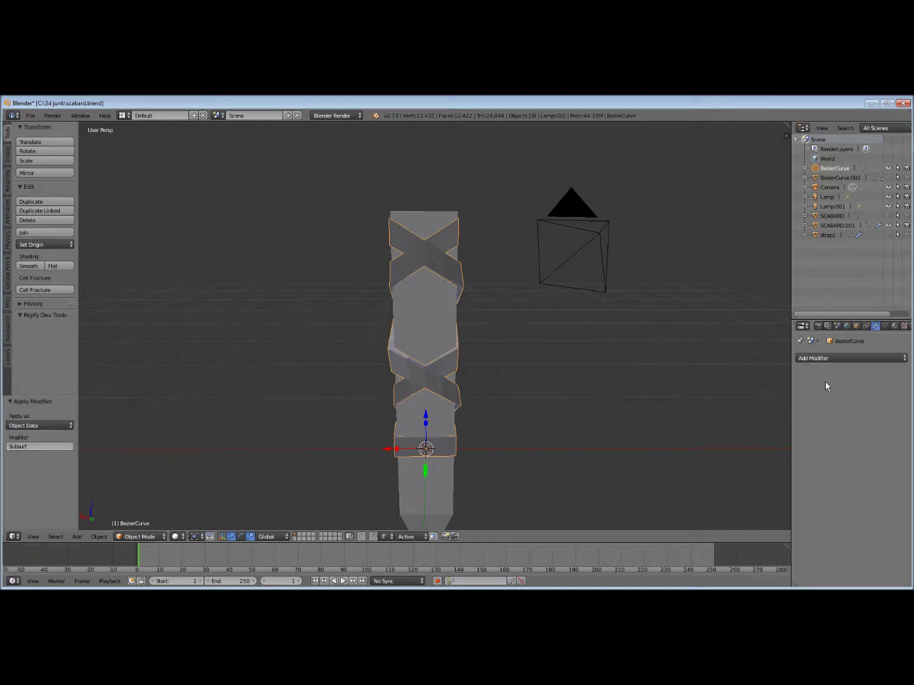
Add a Catmull-Clark Subdivision Surface modifier with 2 view subdivisions to the joined straps and shade them smooth
middle_drag(561, 369, 711, 390)
click(831, 359)
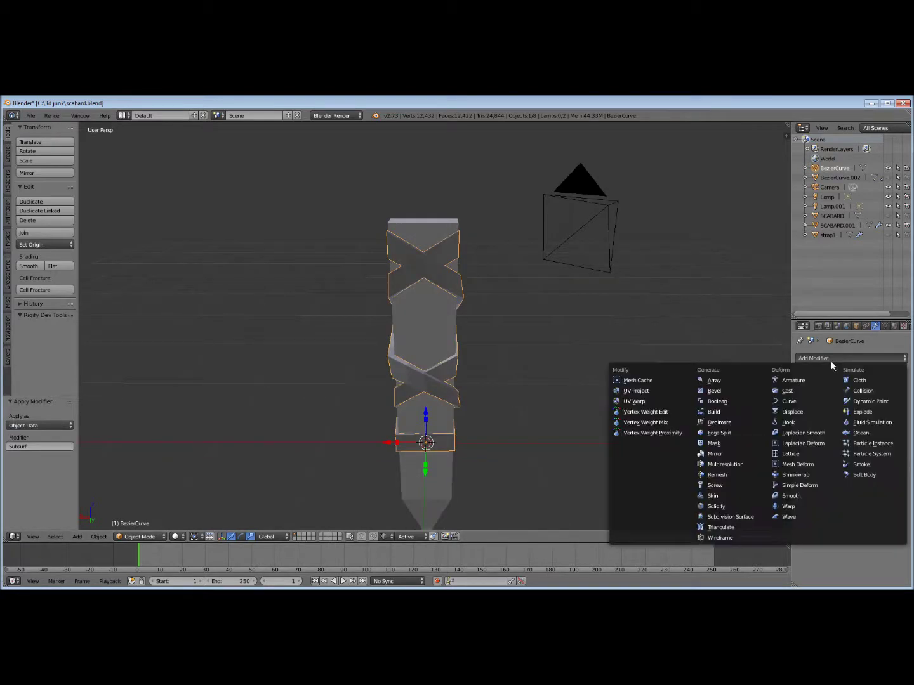
click(728, 518)
scroll(453, 381, up, 4)
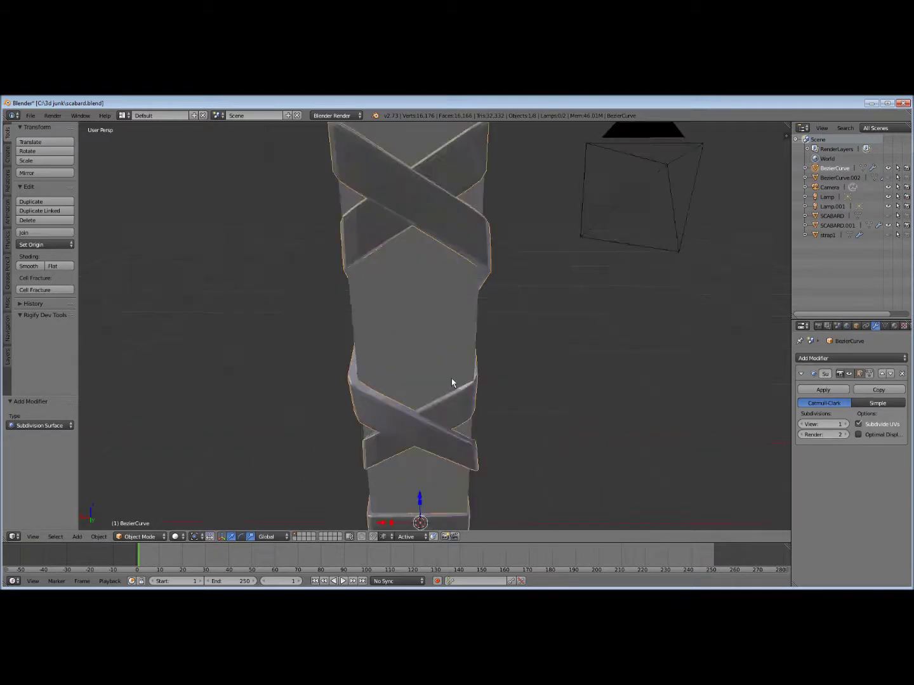
mouse_move(454, 381)
middle_down()
mouse_move(471, 357)
mouse_move(447, 360)
middle_up()
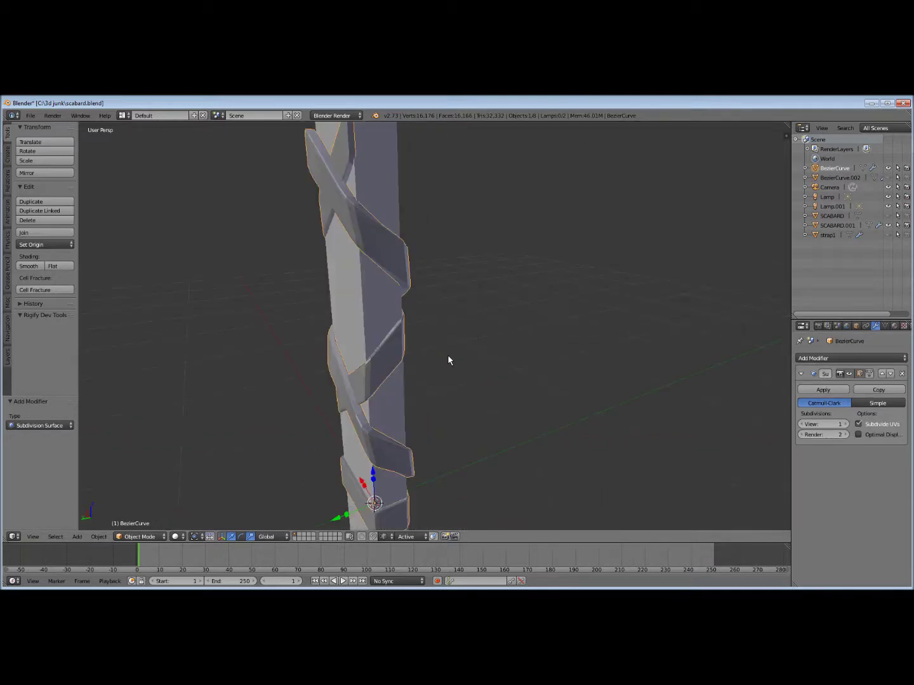
click(844, 424)
scroll(526, 327, down, 4)
middle_drag(526, 327, 568, 314)
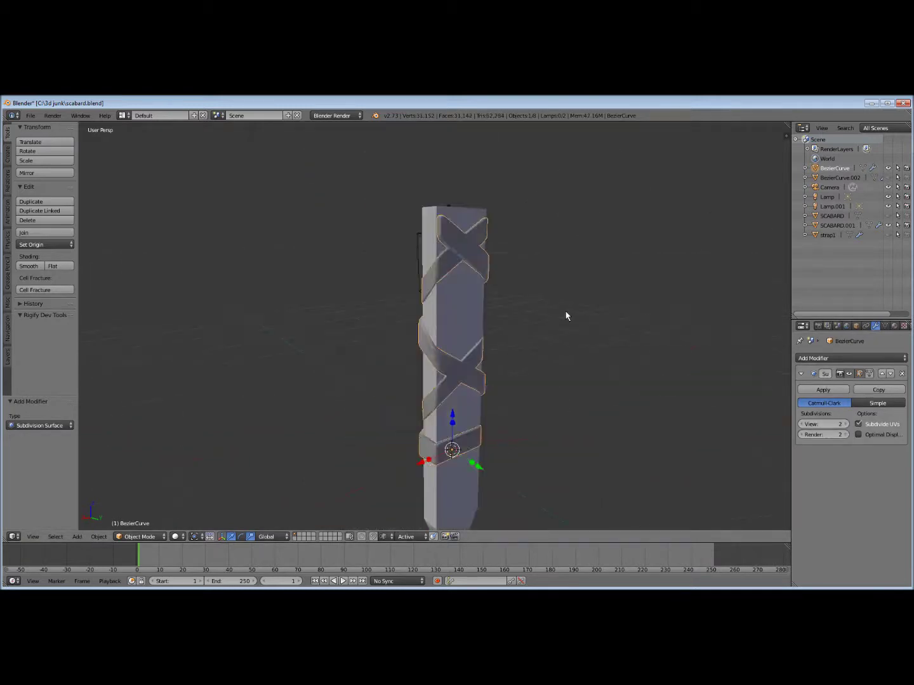
click(33, 267)
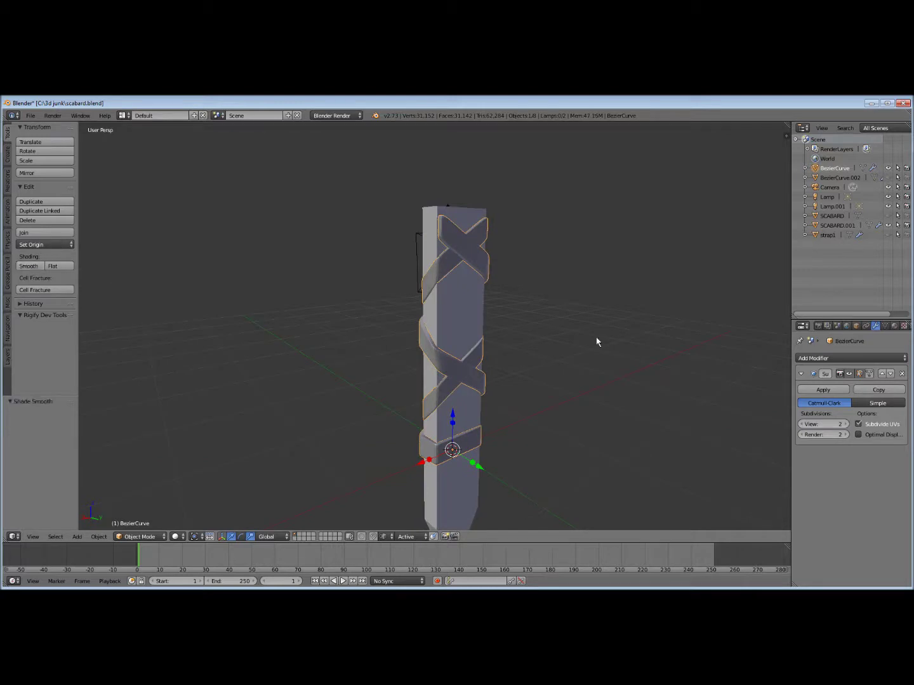
Create a new material for the joined straps and give it a dark golden-brown diffuse colour
click(894, 327)
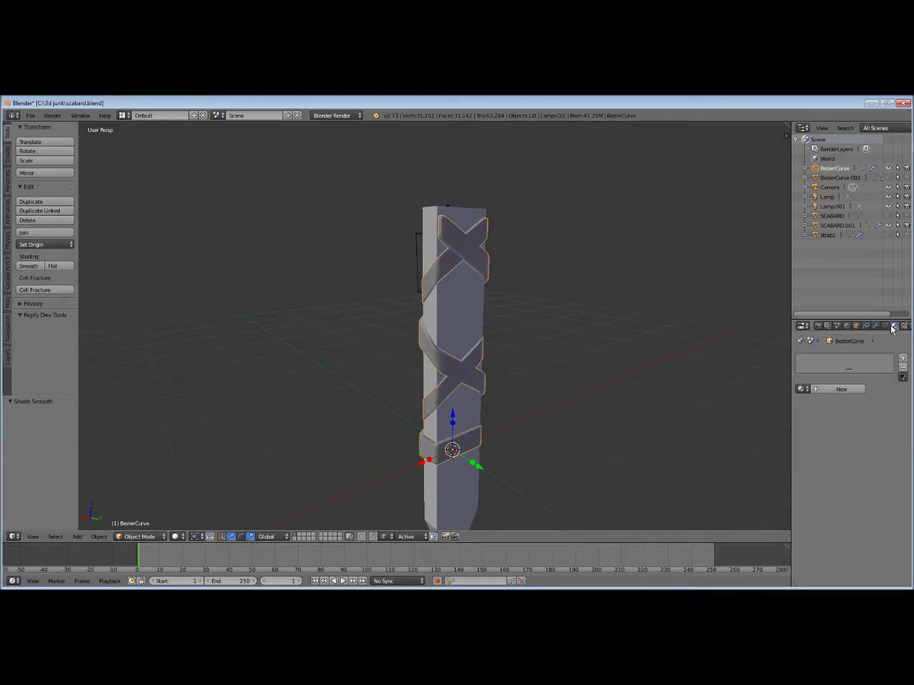
click(828, 391)
click(822, 505)
drag(800, 418, 781, 434)
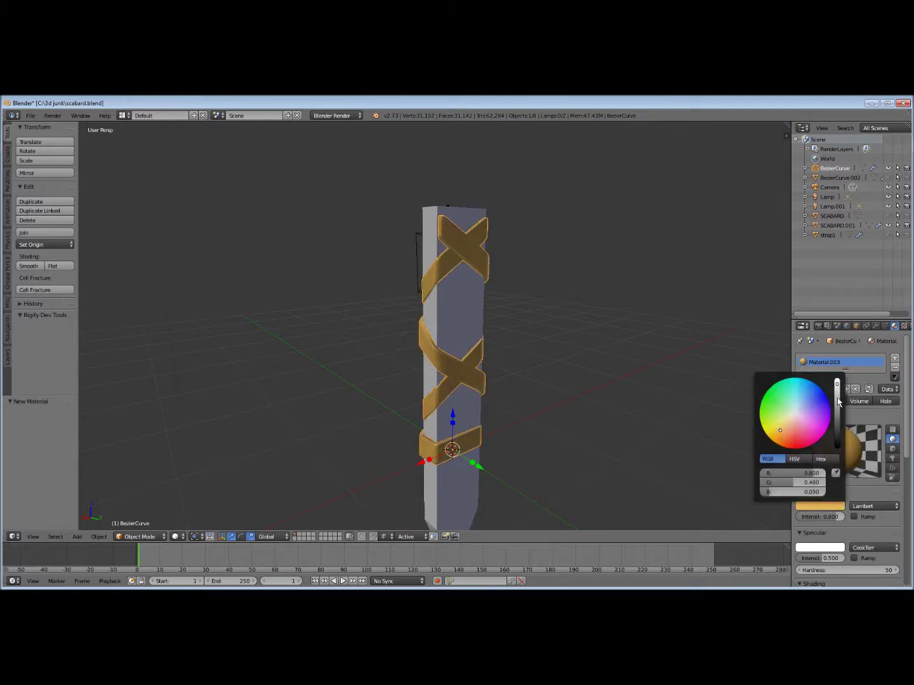
middle_drag(711, 380, 561, 344)
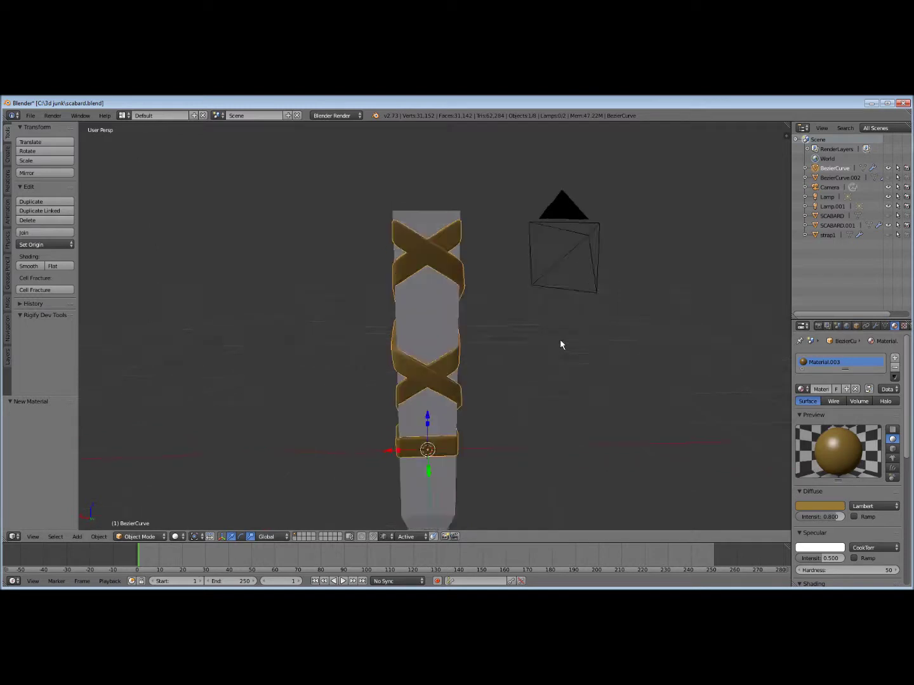
scroll(484, 290, up, 3)
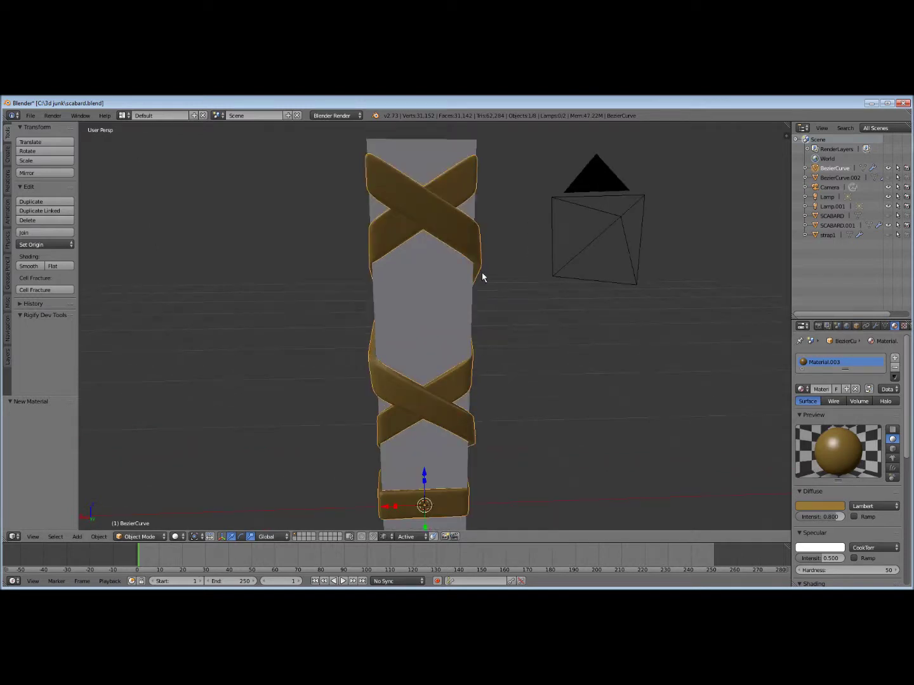
middle_drag(499, 285, 440, 321)
Select the joined straps object around the scabbard and delete it
right_click(439, 320)
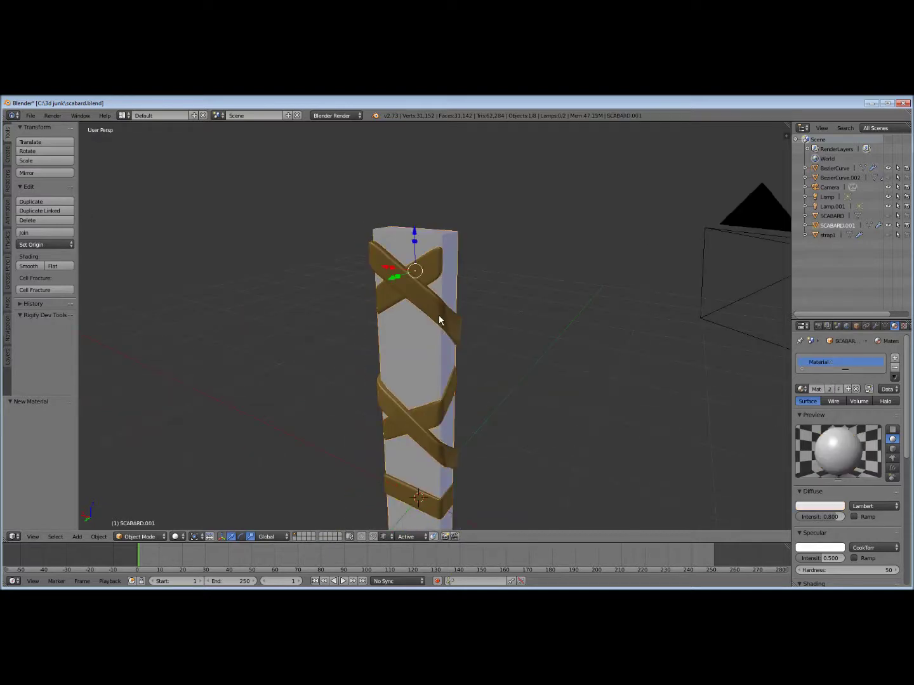
right_click(445, 330)
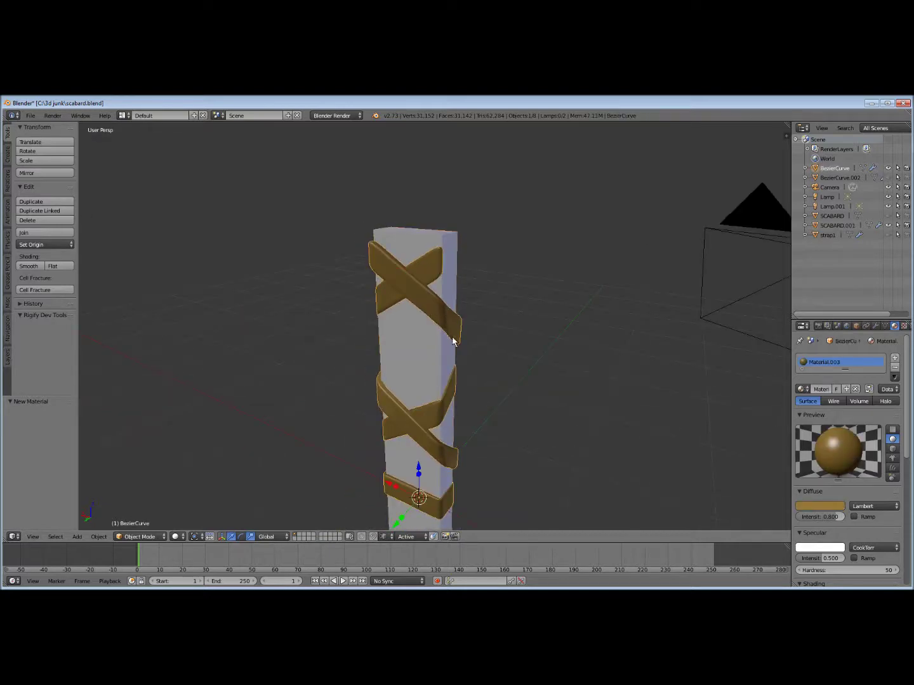
key(x)
click(453, 338)
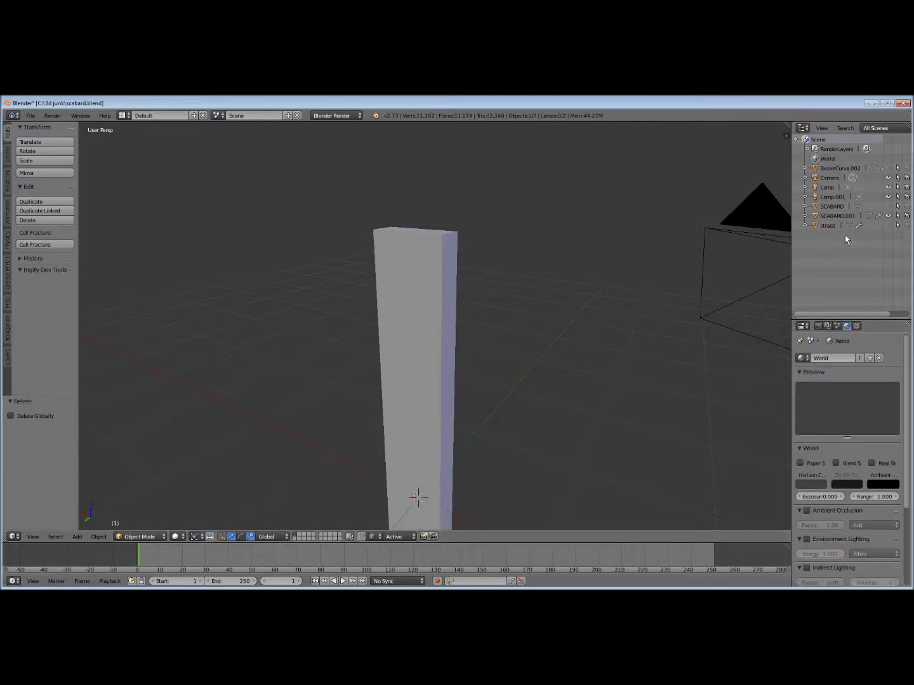
Unhide the strap1 object in the viewport and inspect its straps from several sides of the scabbard
click(829, 226)
click(888, 225)
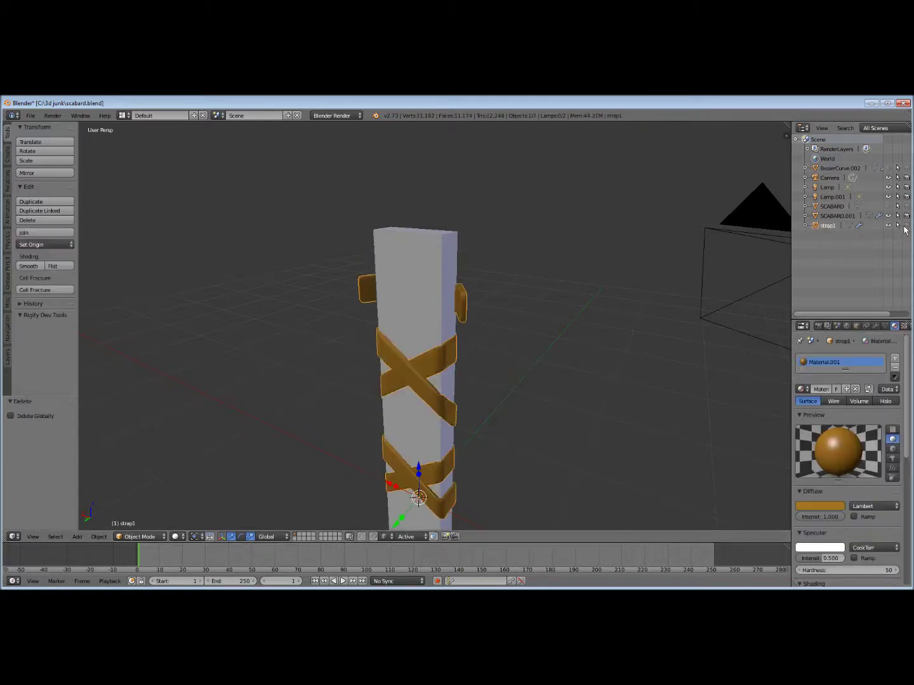
mouse_move(464, 300)
middle_down()
mouse_move(339, 203)
mouse_move(400, 311)
mouse_move(377, 322)
mouse_move(503, 324)
mouse_move(502, 229)
mouse_move(500, 261)
mouse_move(621, 297)
mouse_move(493, 321)
mouse_move(506, 305)
mouse_move(477, 298)
middle_up()
scroll(400, 311, up, 3)
scroll(504, 323, down, 3)
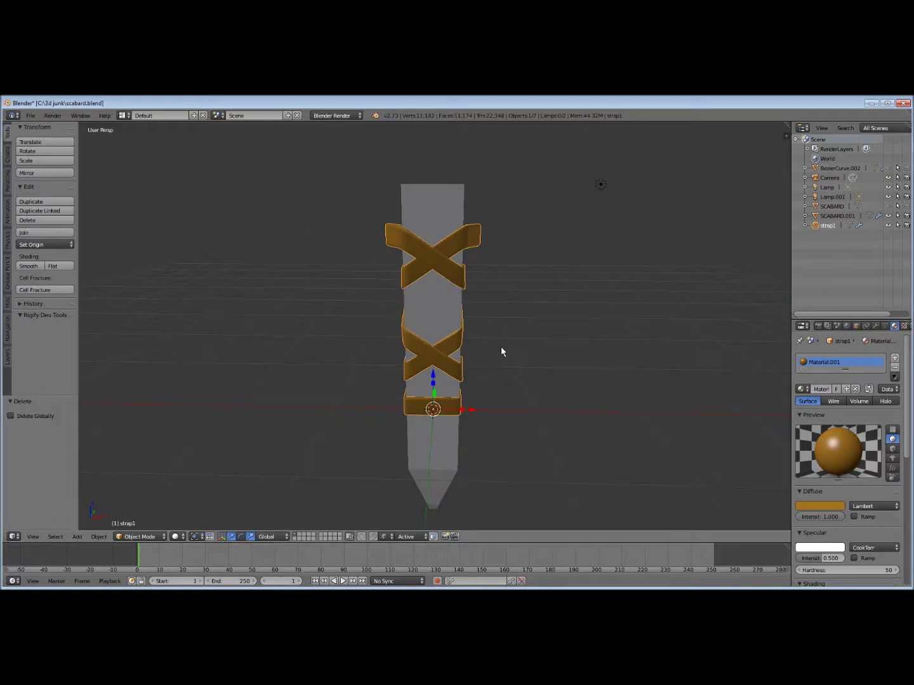
middle_drag(337, 429, 497, 391)
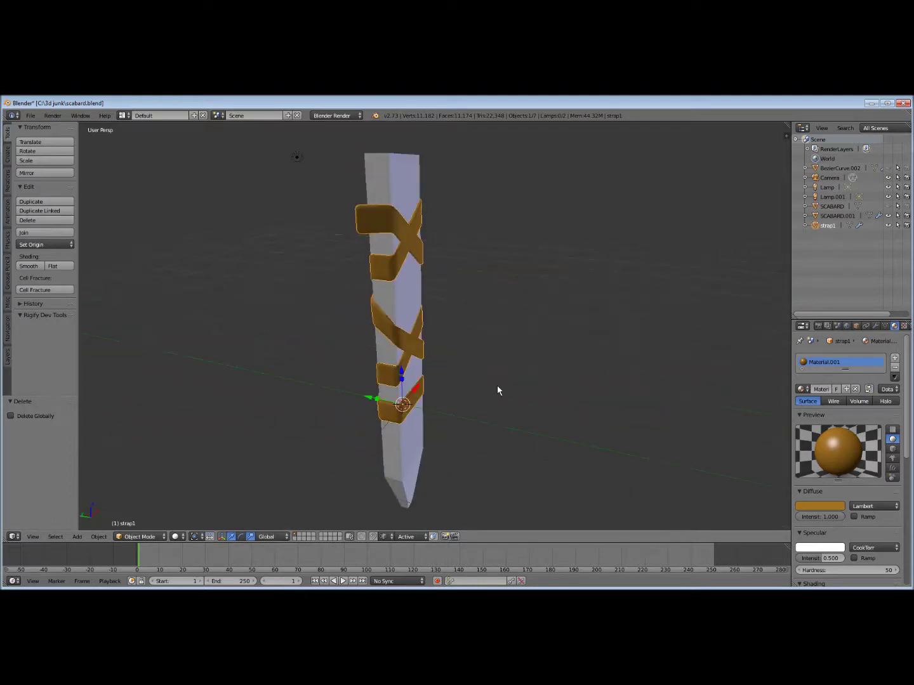